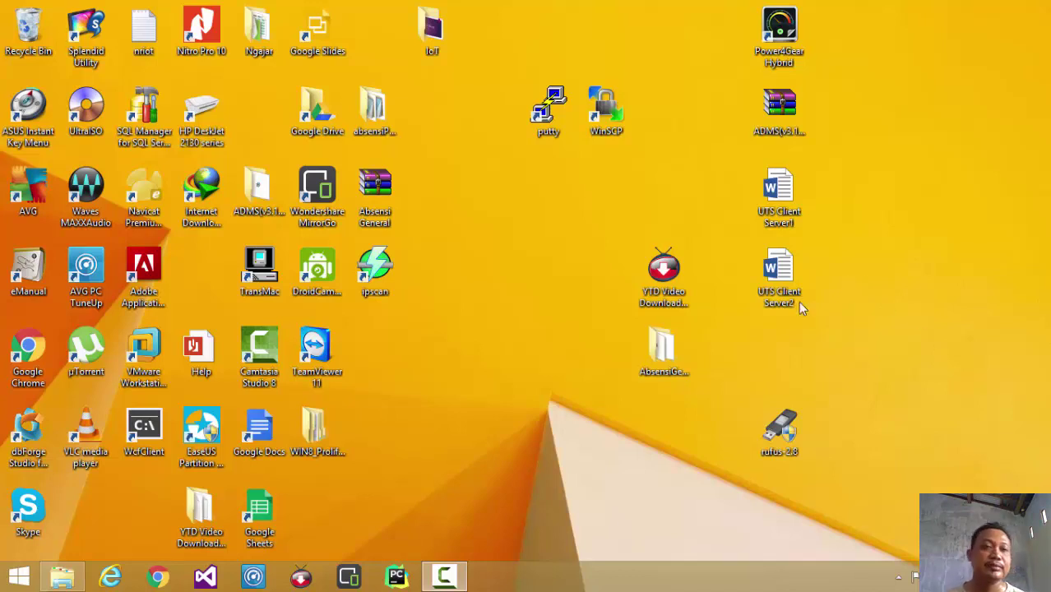
Open Navicat Premium Essentials from the desktop and check its version information.
double_click(144, 193)
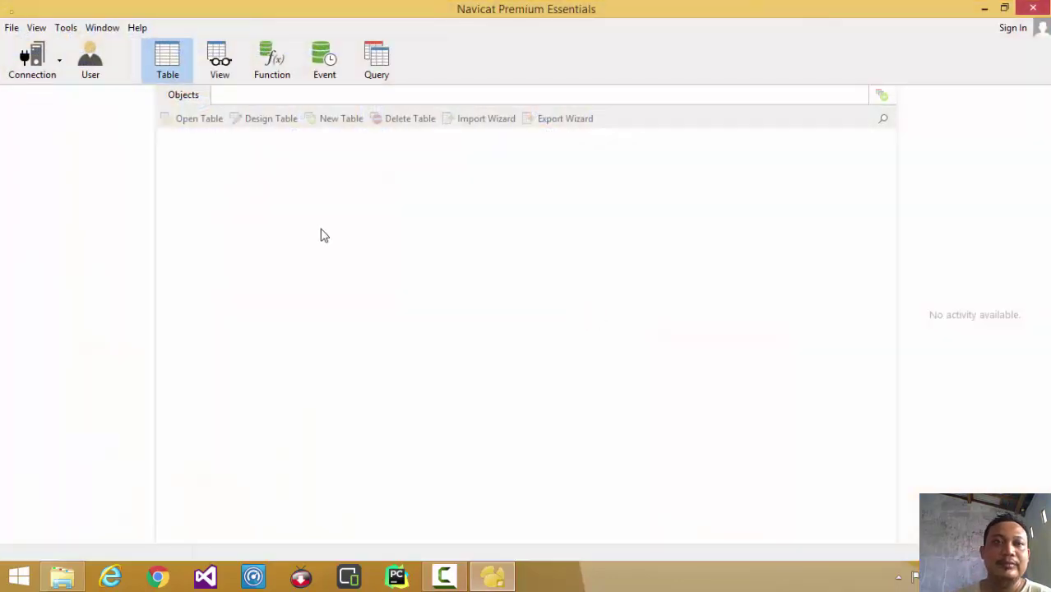
left_click(137, 28)
left_click(202, 175)
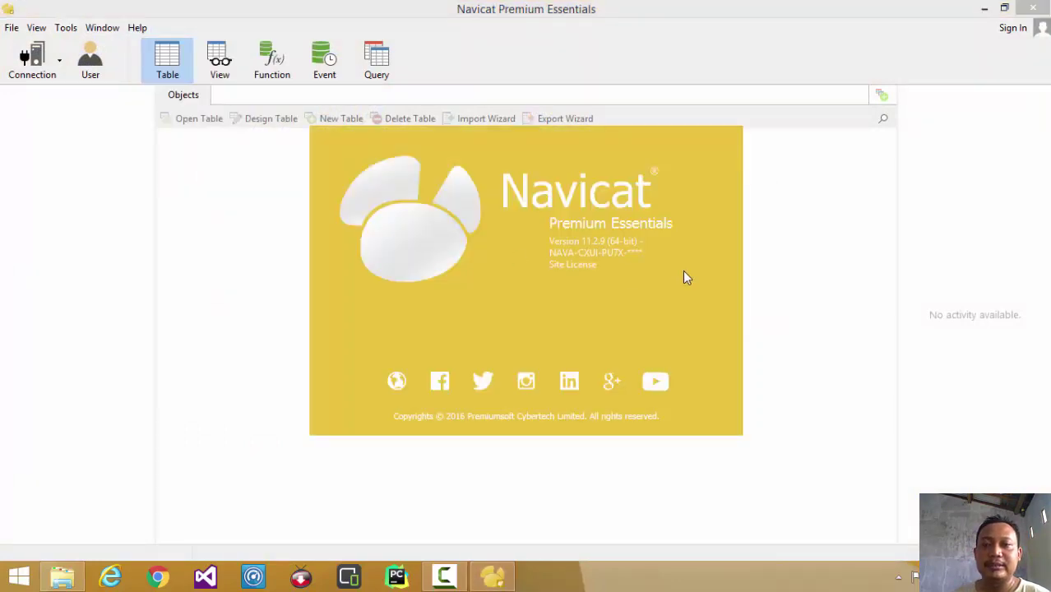
left_click(618, 265)
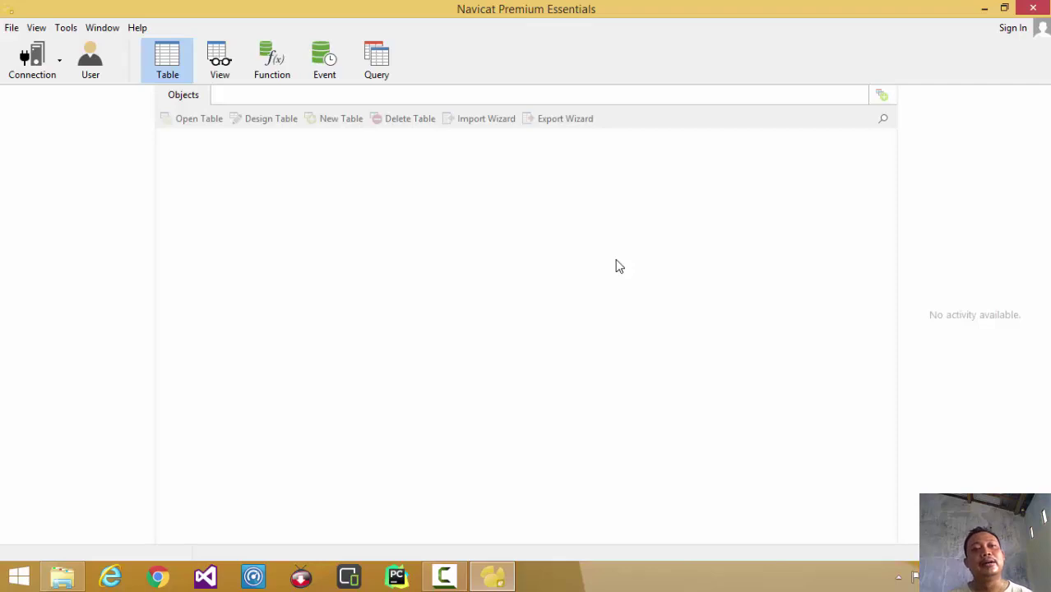
Start a new MySQL connection and name it Localhost.
left_click(41, 56)
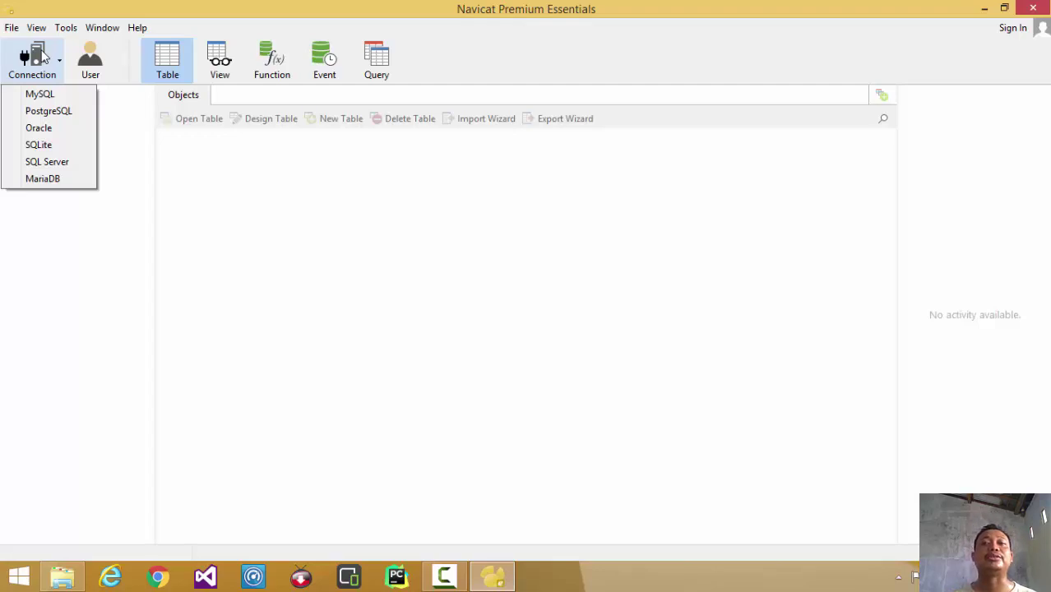
left_click(76, 99)
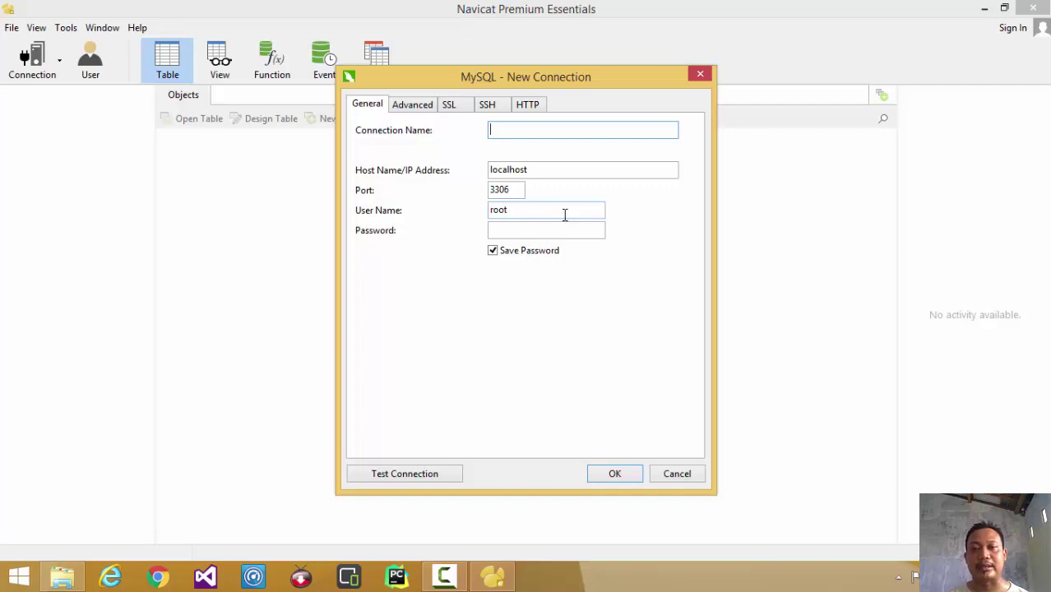
type("Lok")
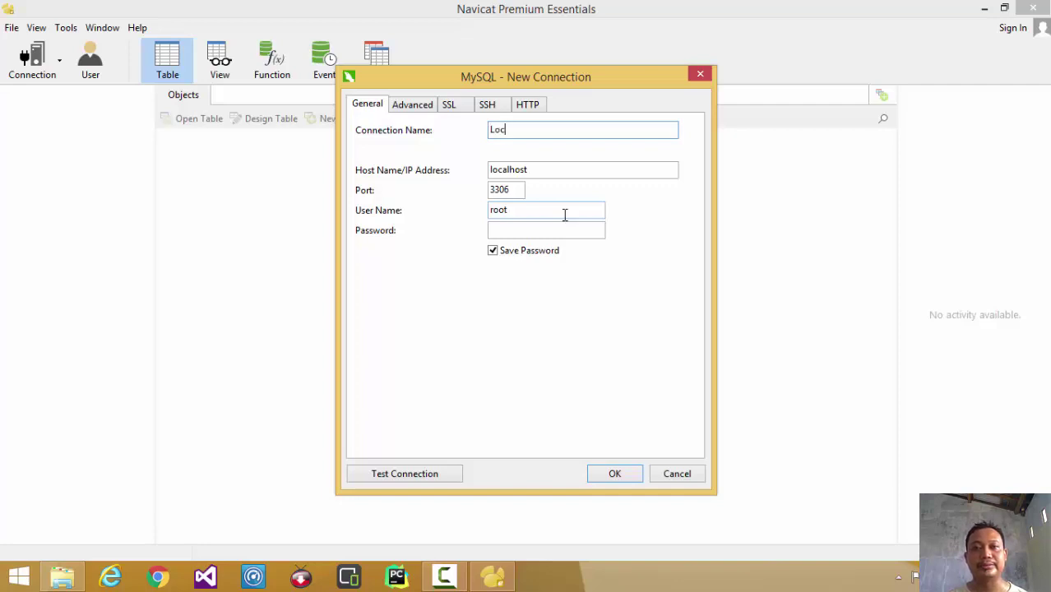
type("alhost")
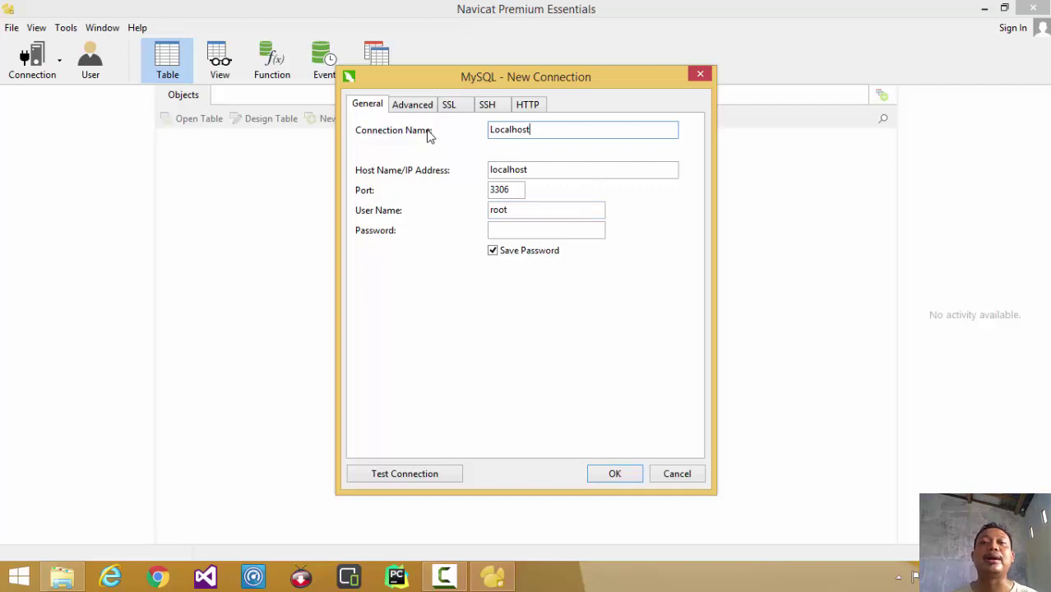
Keep host localhost, port 3306 and user root for the connection, and enter the account password.
left_click(564, 167)
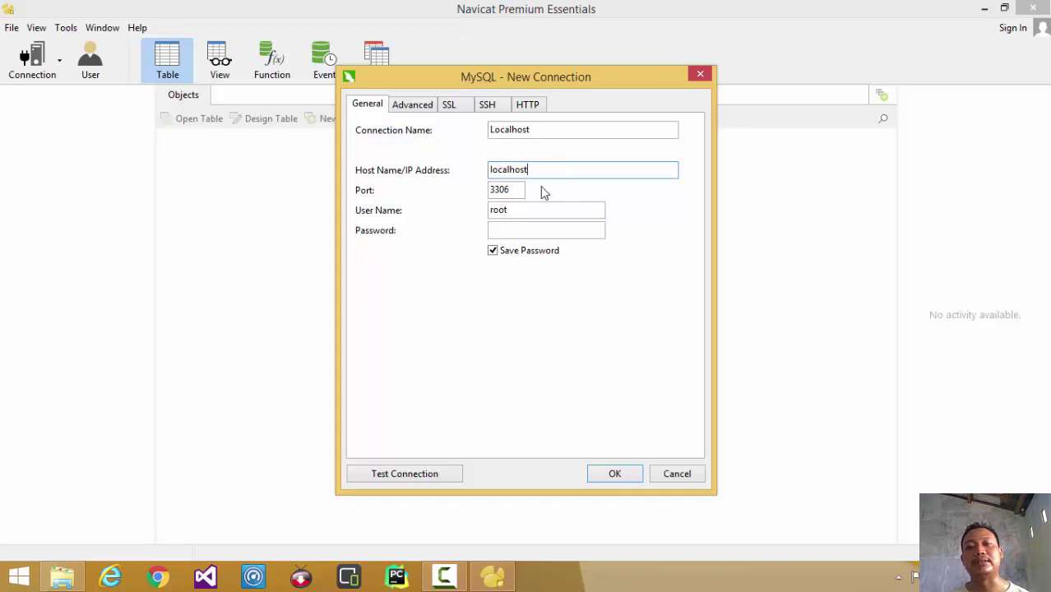
left_click(504, 190)
double_click(504, 191)
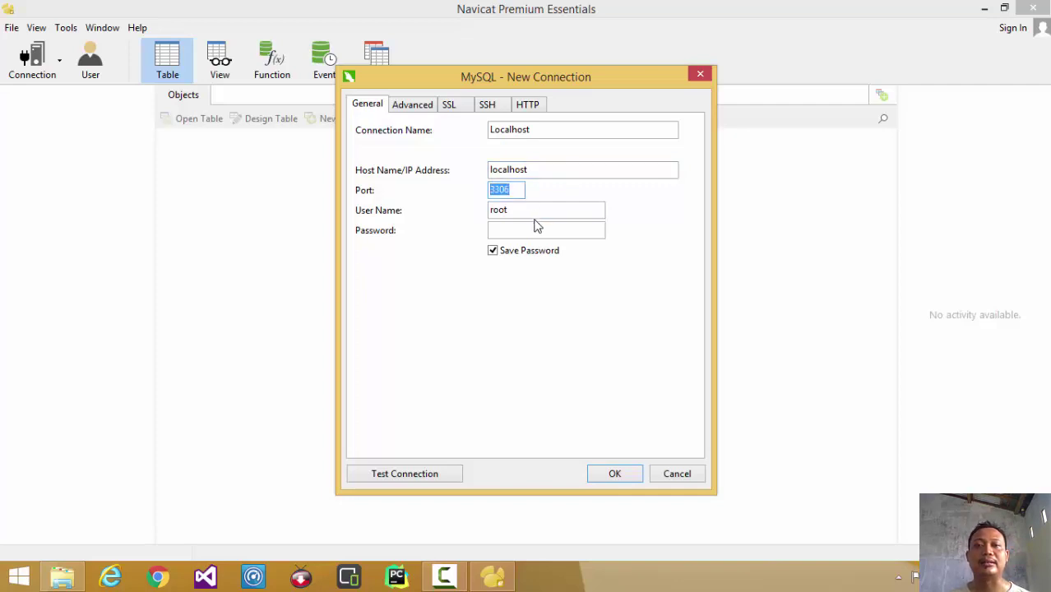
left_click(534, 230)
type("•••••••")
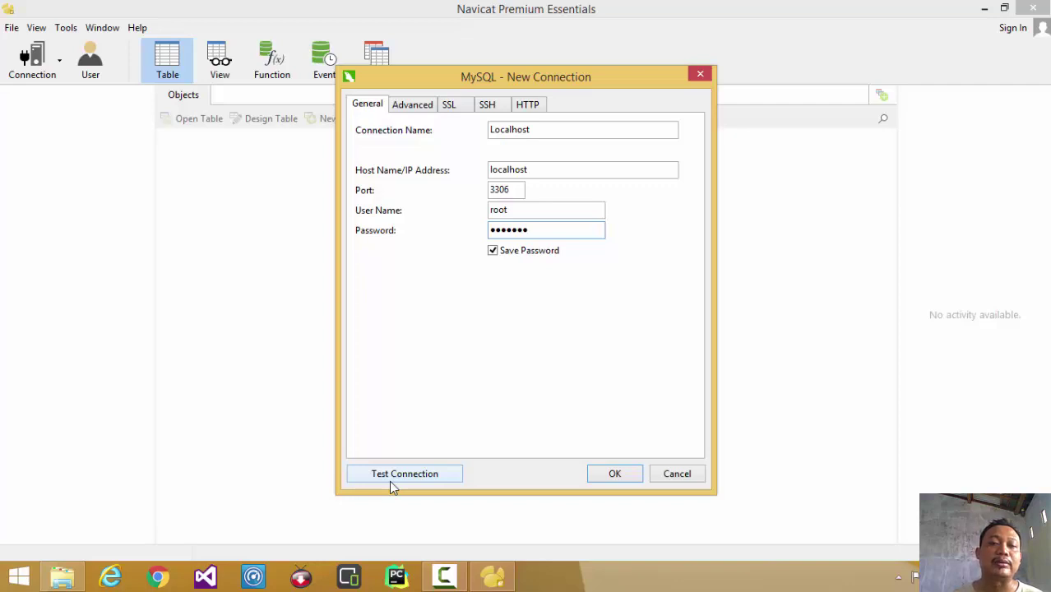
Test the Localhost connection and save it.
left_click(396, 475)
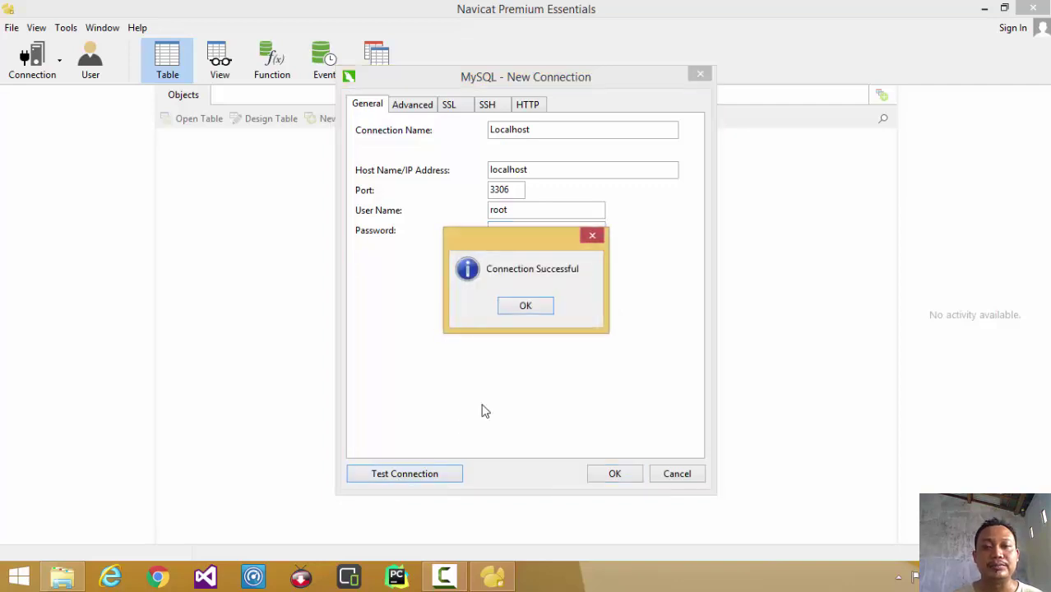
left_click(540, 312)
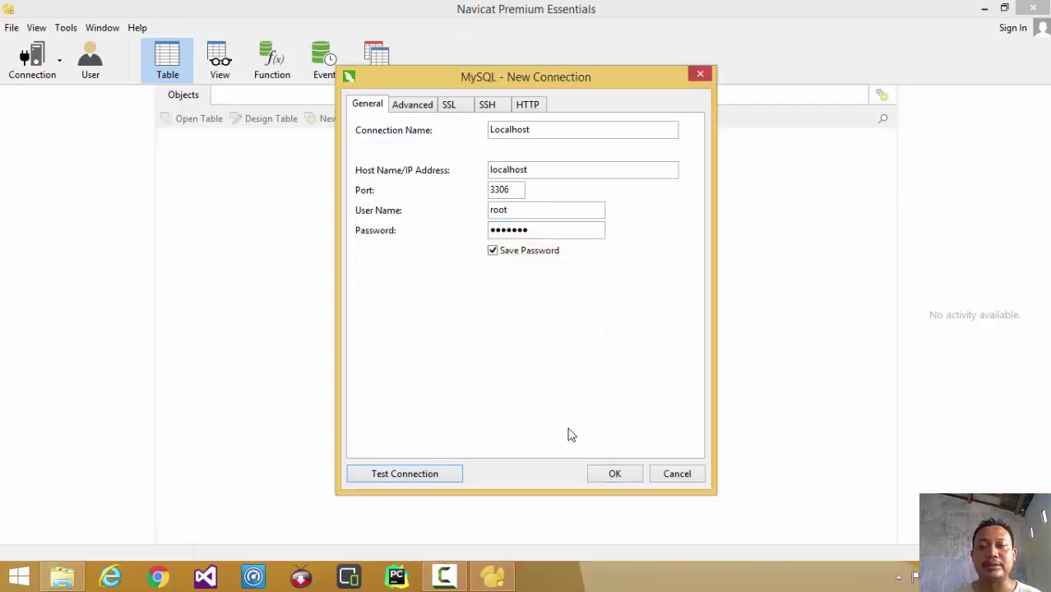
left_click(615, 475)
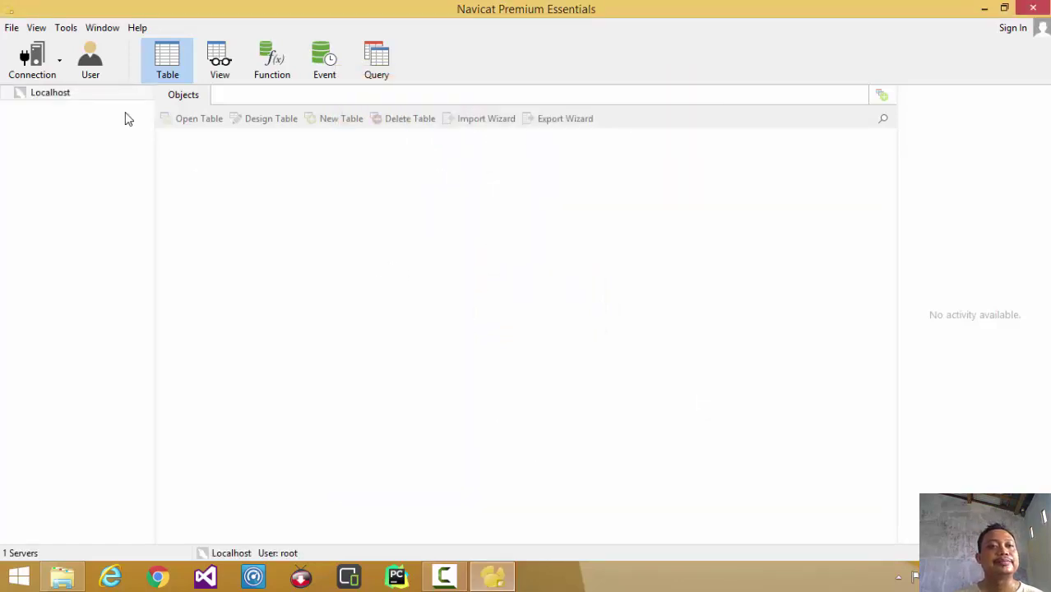
left_click(60, 72)
left_click(11, 28)
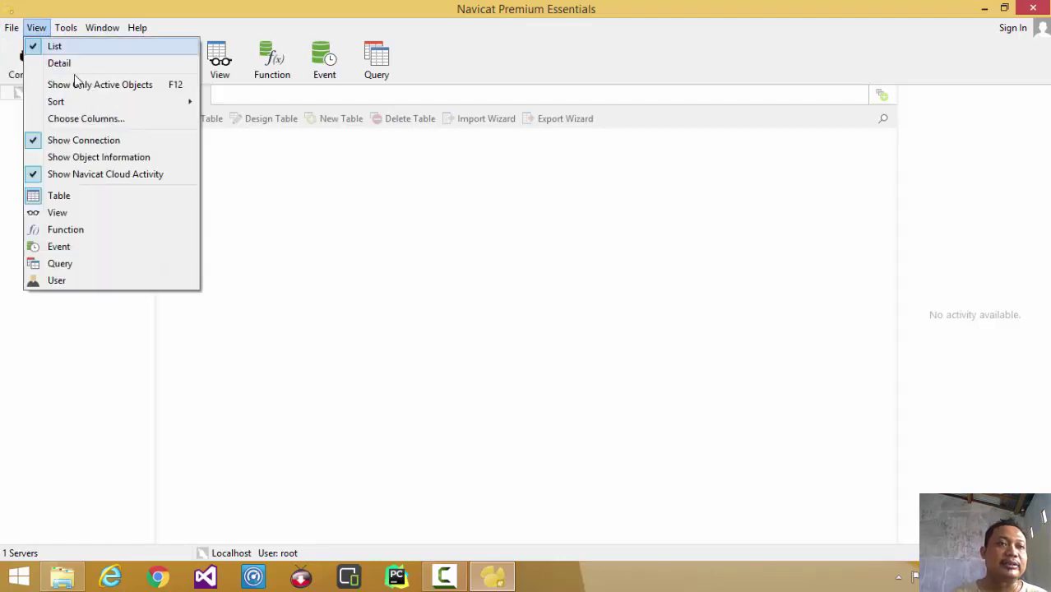
left_click(54, 163)
left_click(11, 27)
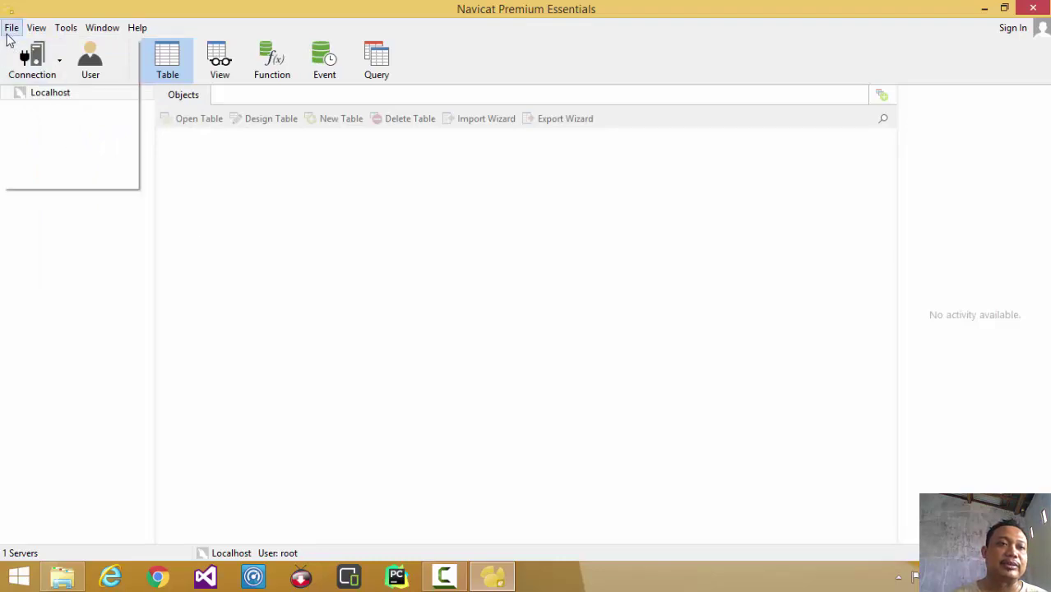
mouse_move(56, 47)
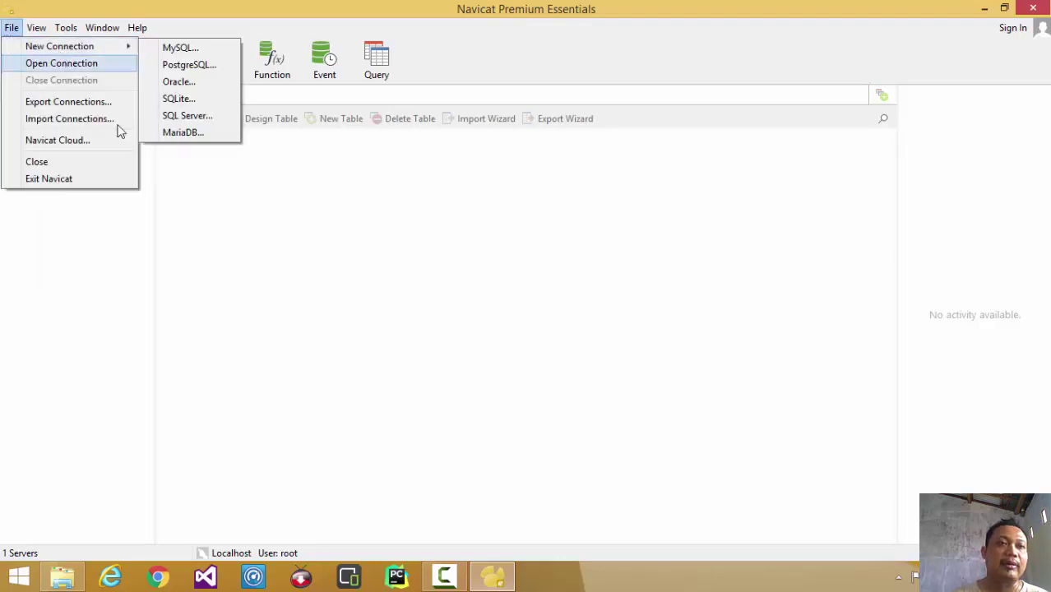
left_click(342, 246)
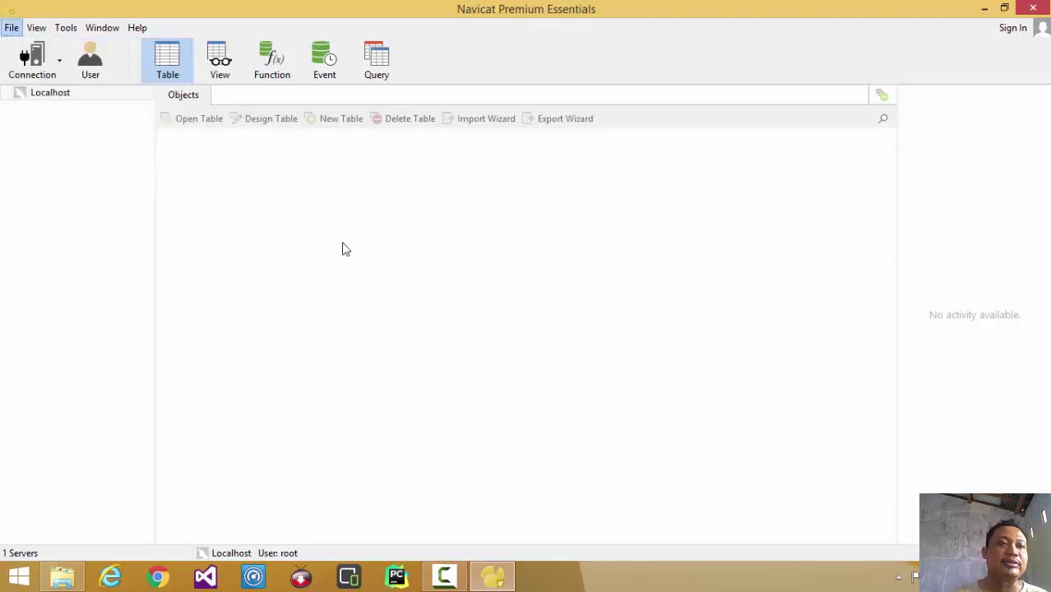
Open the Localhost connection and look through its existing databases.
double_click(87, 98)
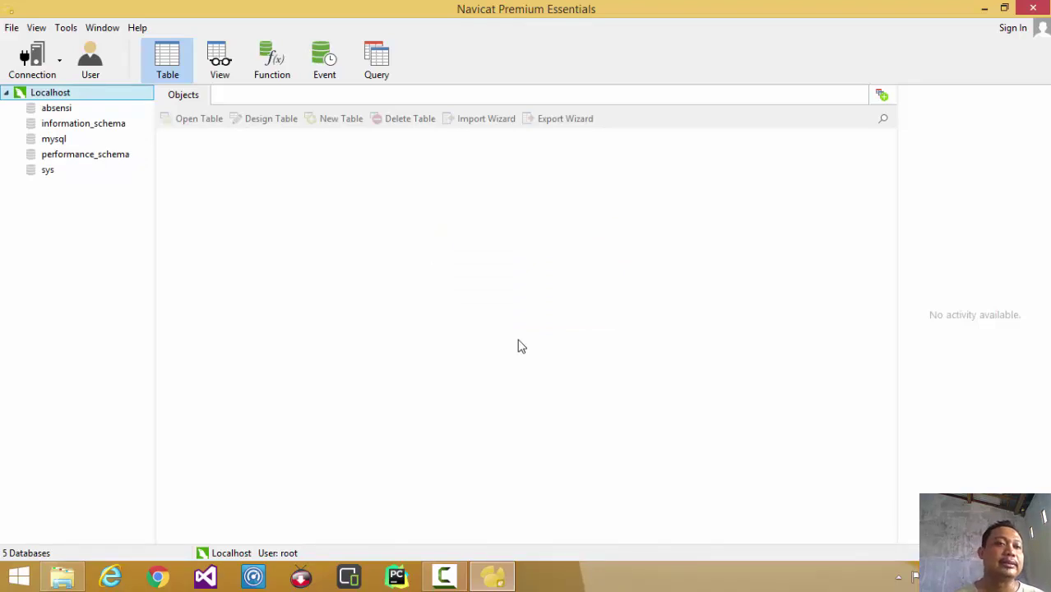
left_click(65, 158)
left_click(52, 176)
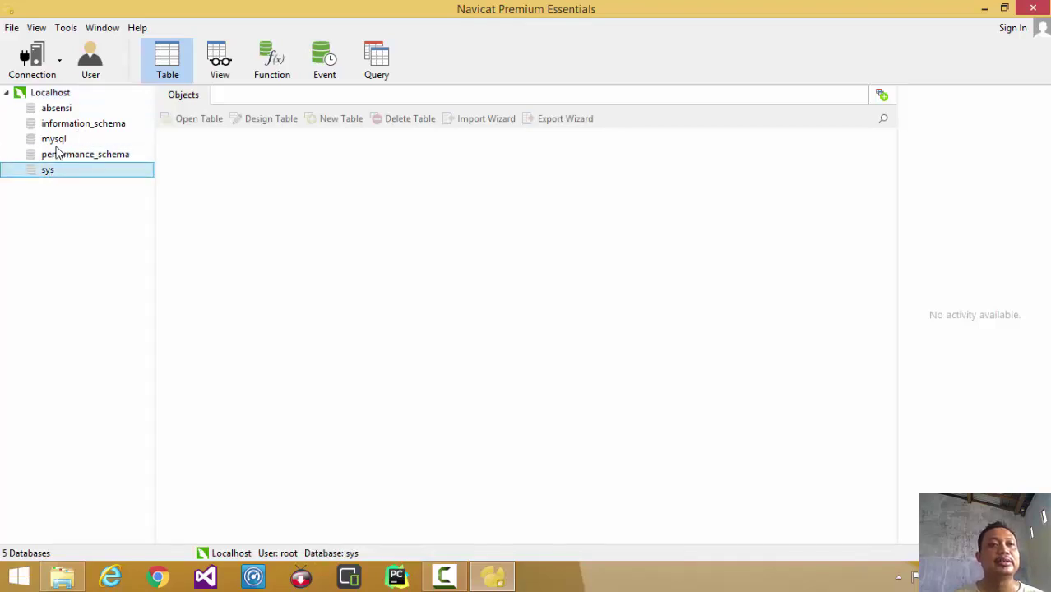
left_click(59, 145)
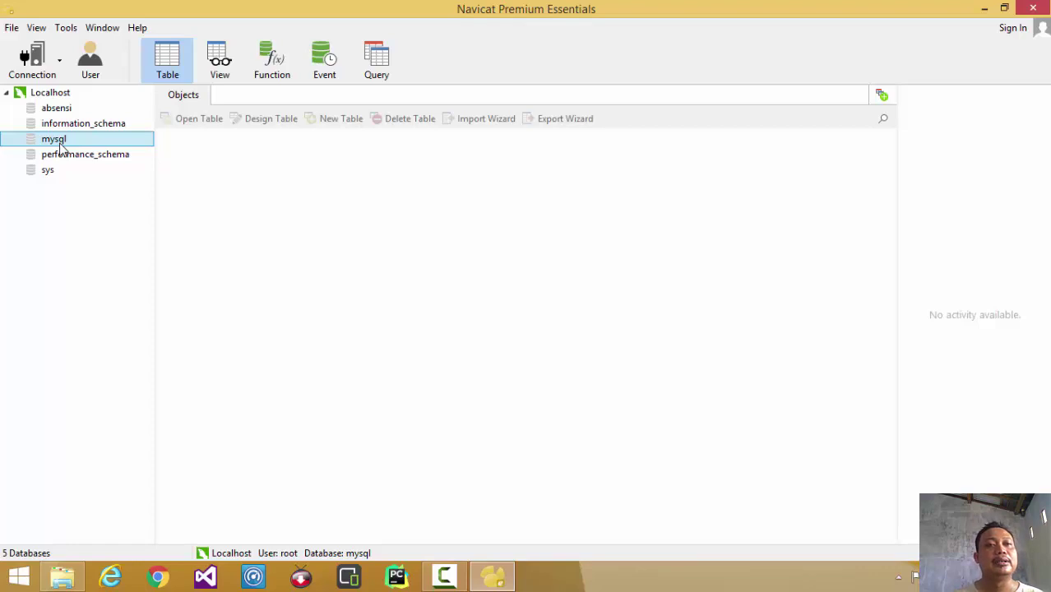
left_click(60, 113)
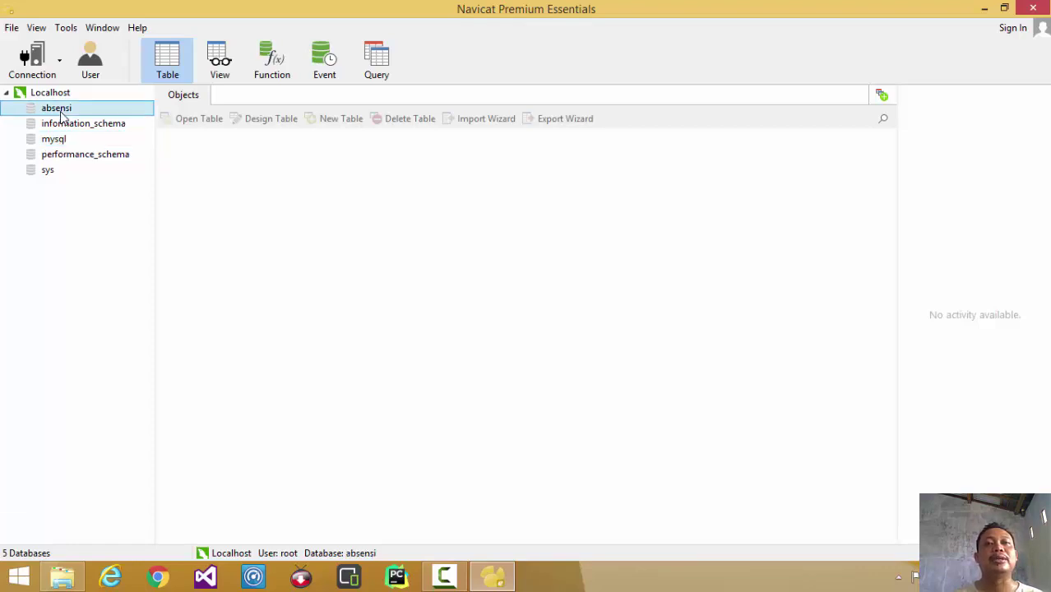
Start creating a new database on the Localhost connection.
left_click(72, 97)
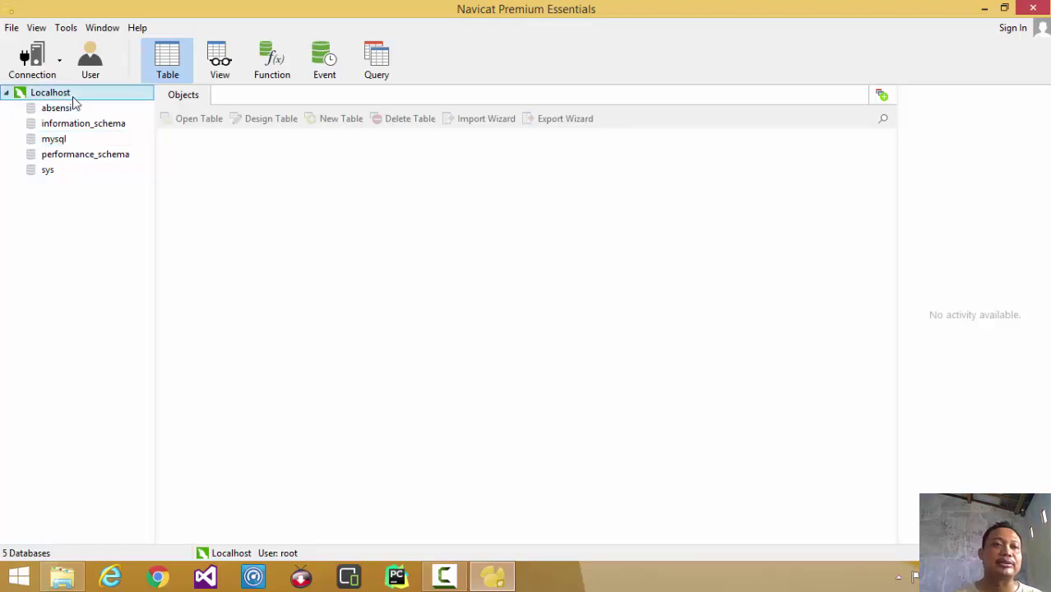
right_click(73, 100)
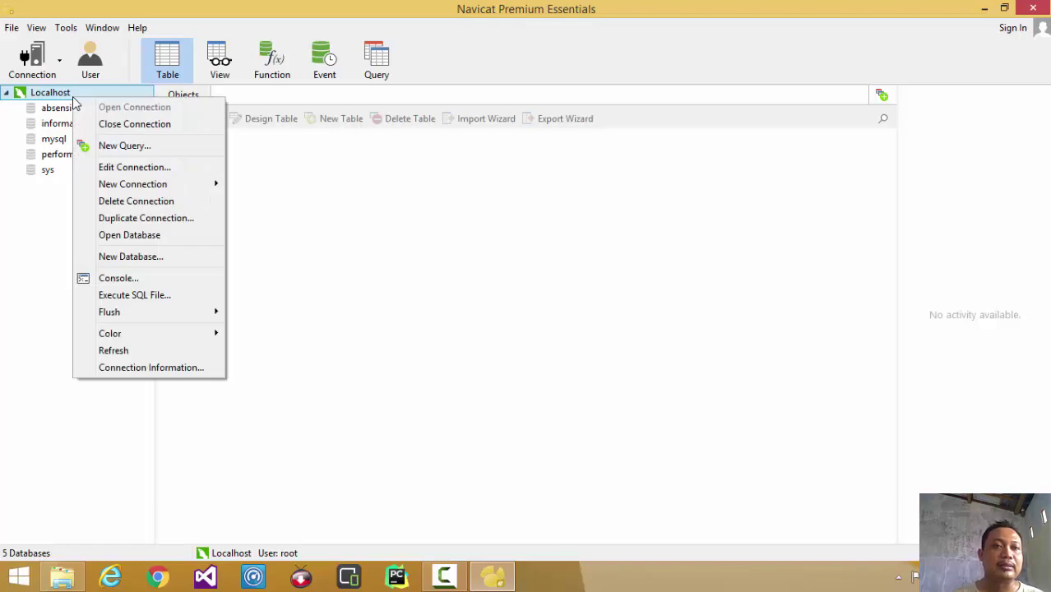
left_click(205, 262)
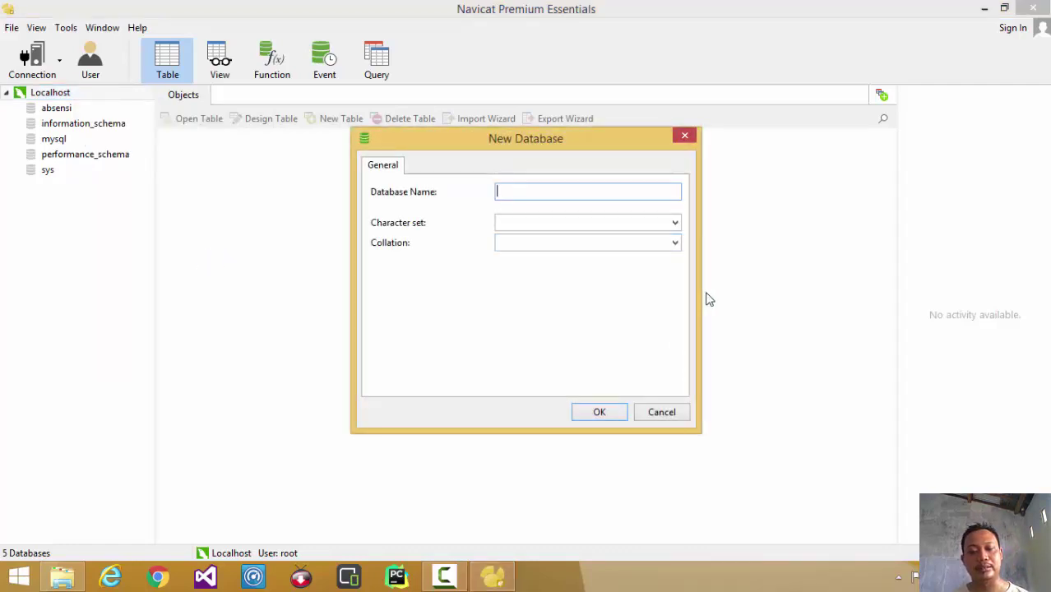
type("Mah")
key("BackSpace")
key("BackSpace")
key("BackSpace")
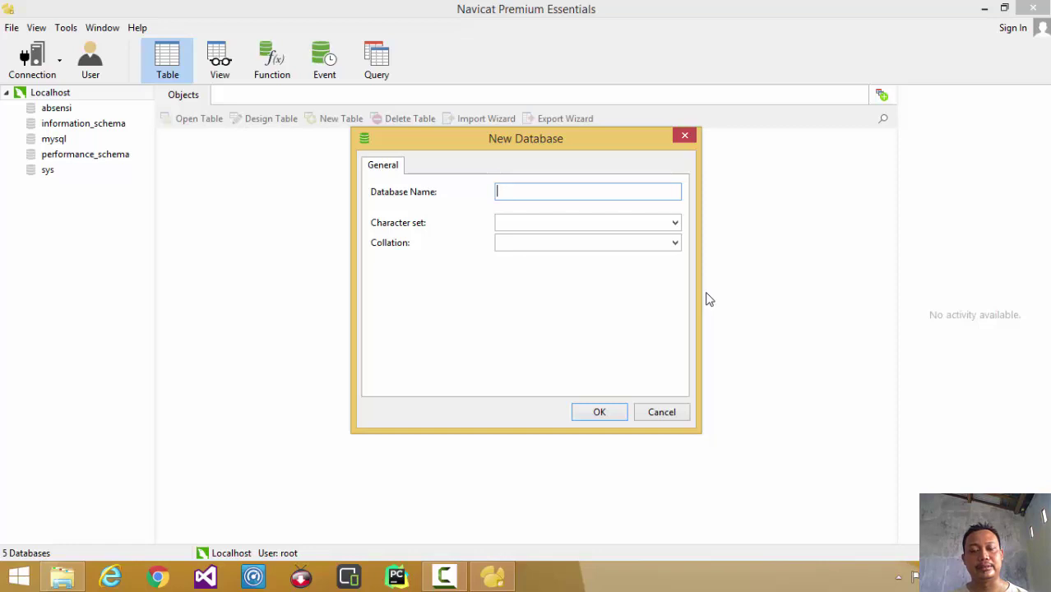
type("Mahasi")
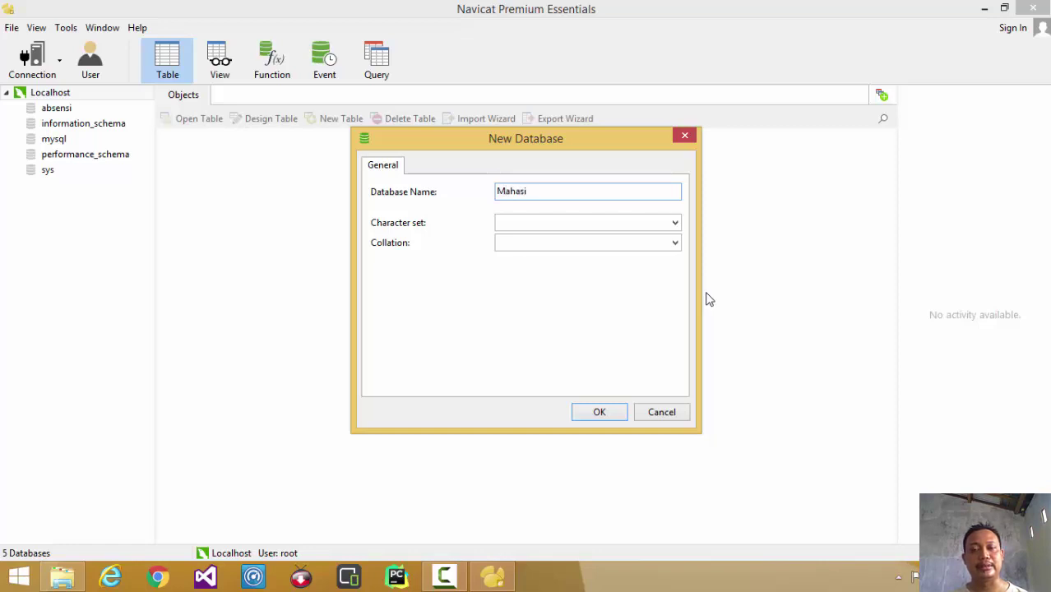
key("BackSpace")
key("BackSpace")
key("BackSpace")
key("BackSpace")
key("BackSpace")
key("BackSpace")
Name the new database Kampus and create it with the character set and collation left blank.
type("Kamp")
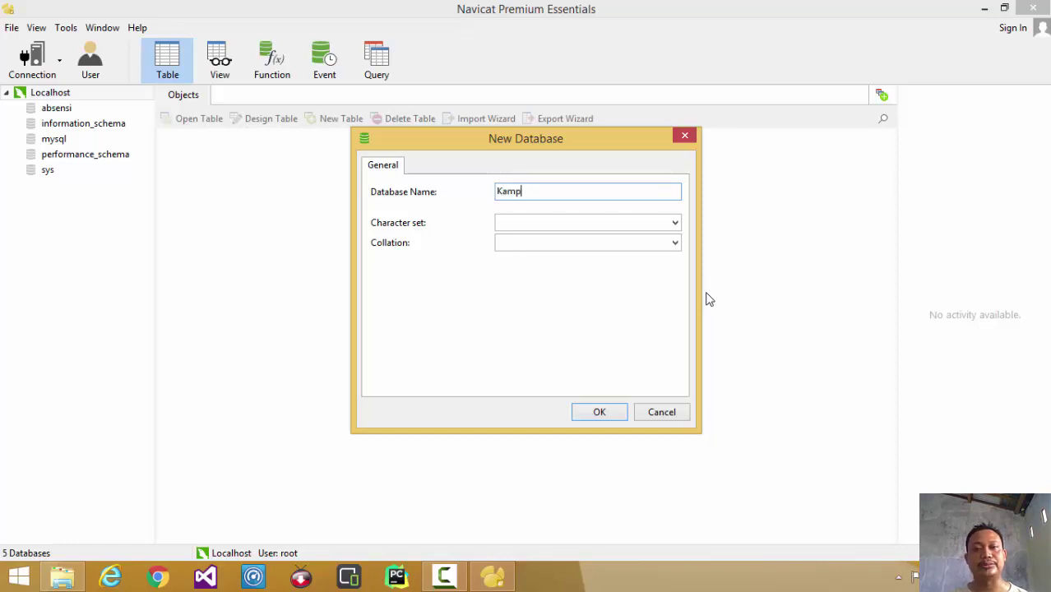
type("us")
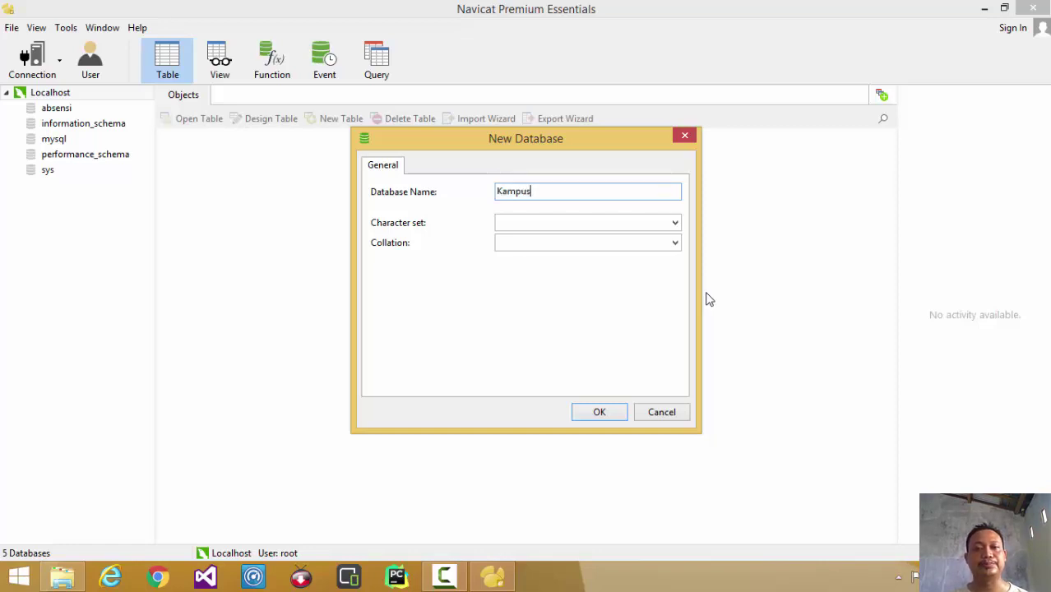
left_click(601, 414)
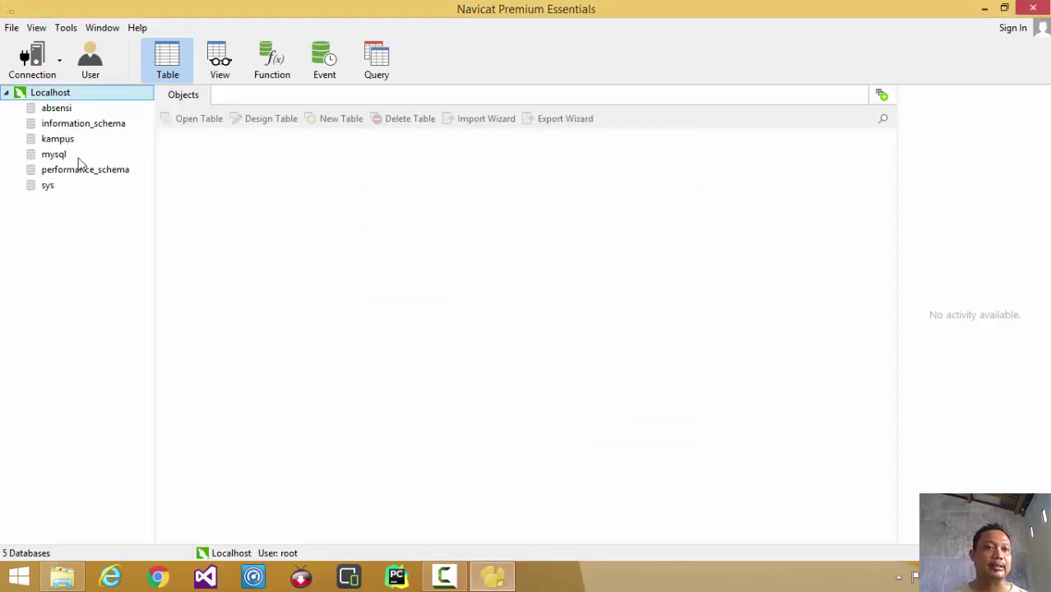
Open the kampus database and look through its object groups, such as tables, functions and queries.
double_click(59, 139)
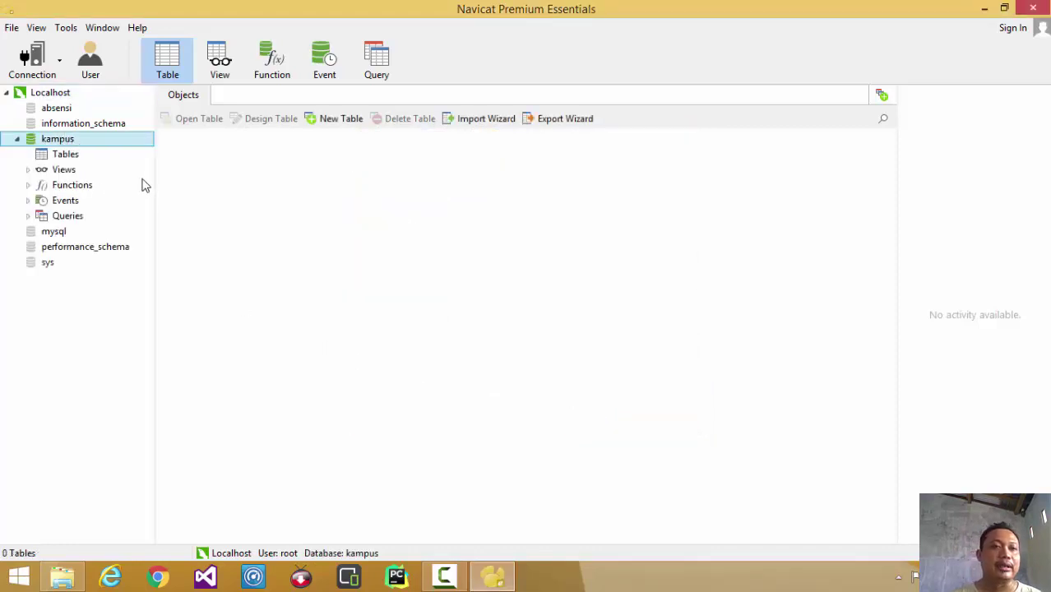
left_click(54, 160)
left_click(28, 169)
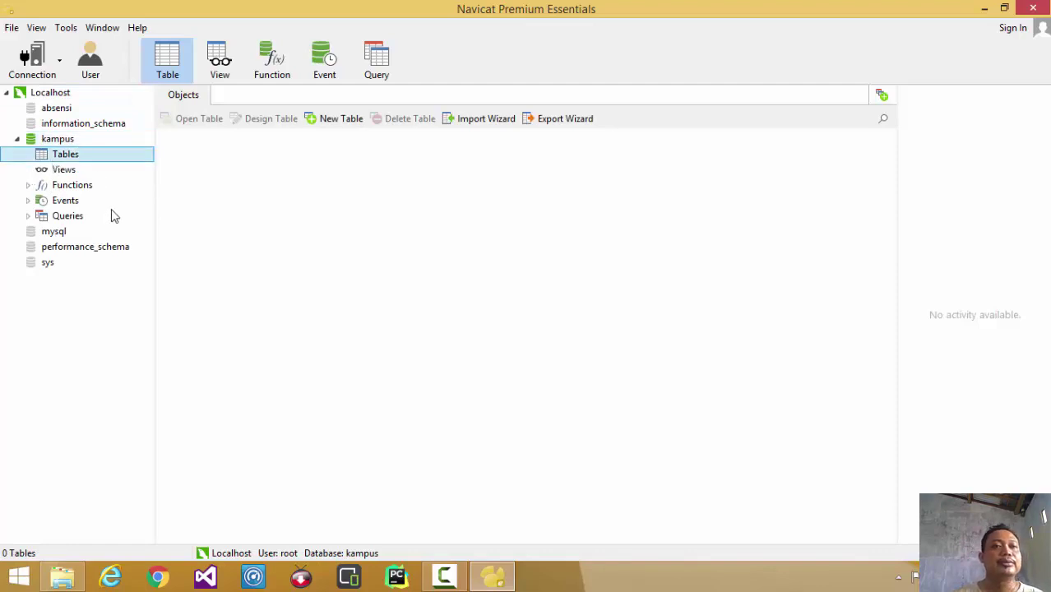
left_click(65, 189)
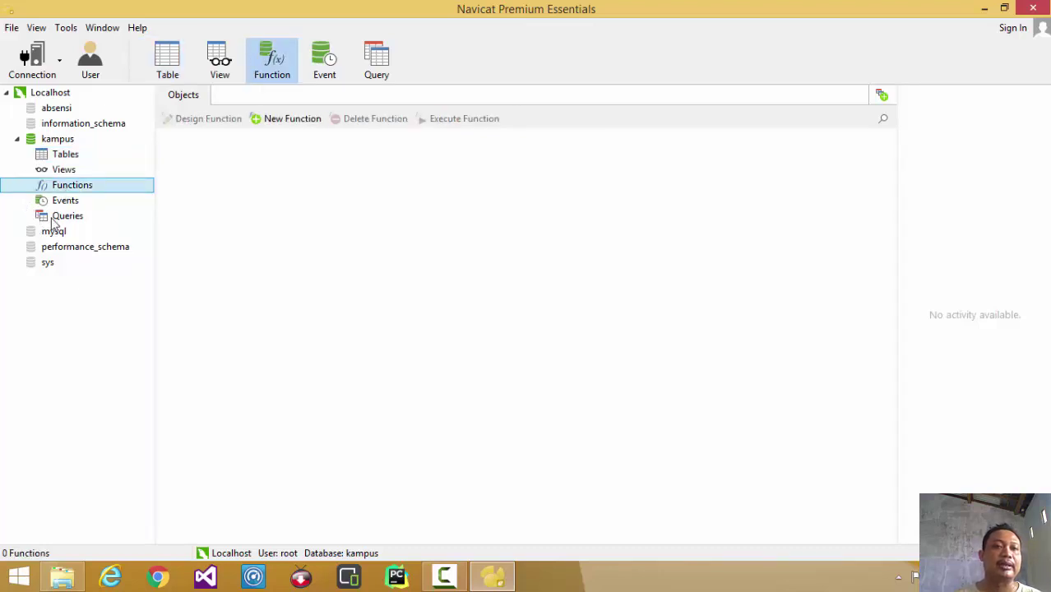
left_click(56, 217)
Start a new table in the kampus database and define an auto-incrementing ID field of type int.
left_click(82, 158)
right_click(83, 157)
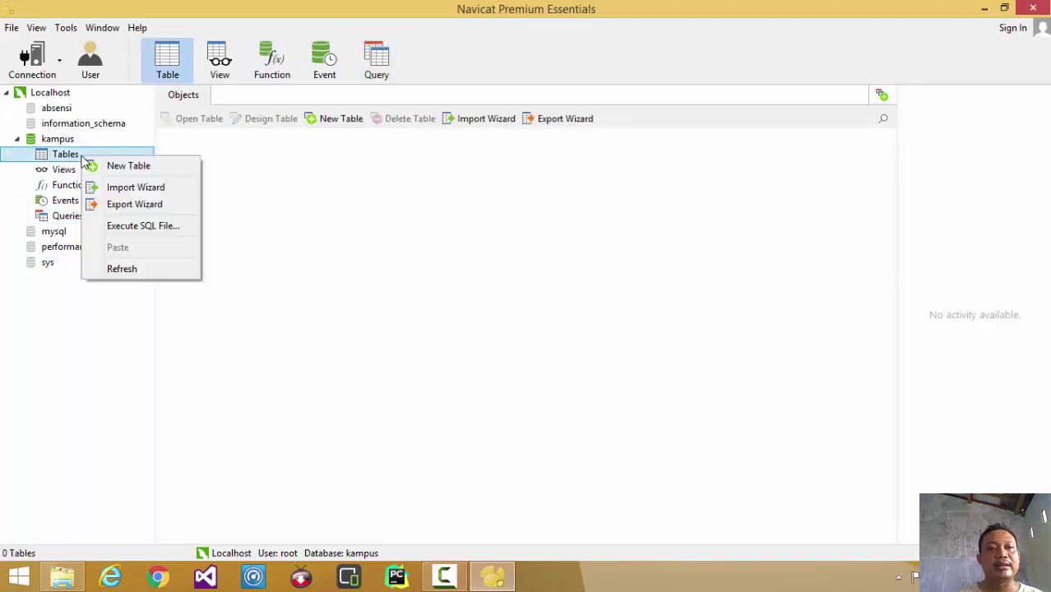
left_click(126, 167)
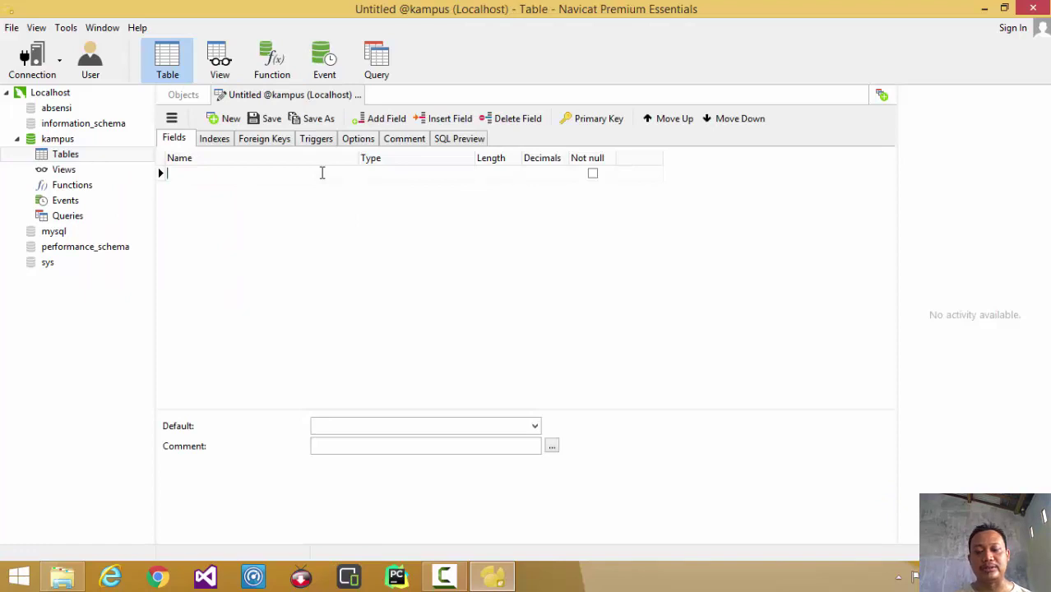
type("ID")
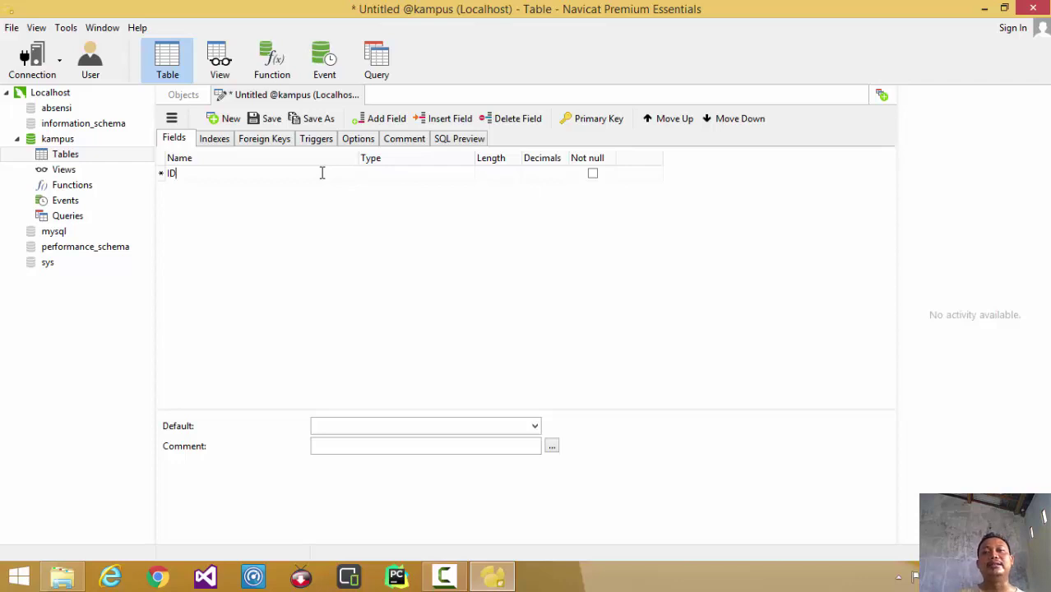
left_click(453, 175)
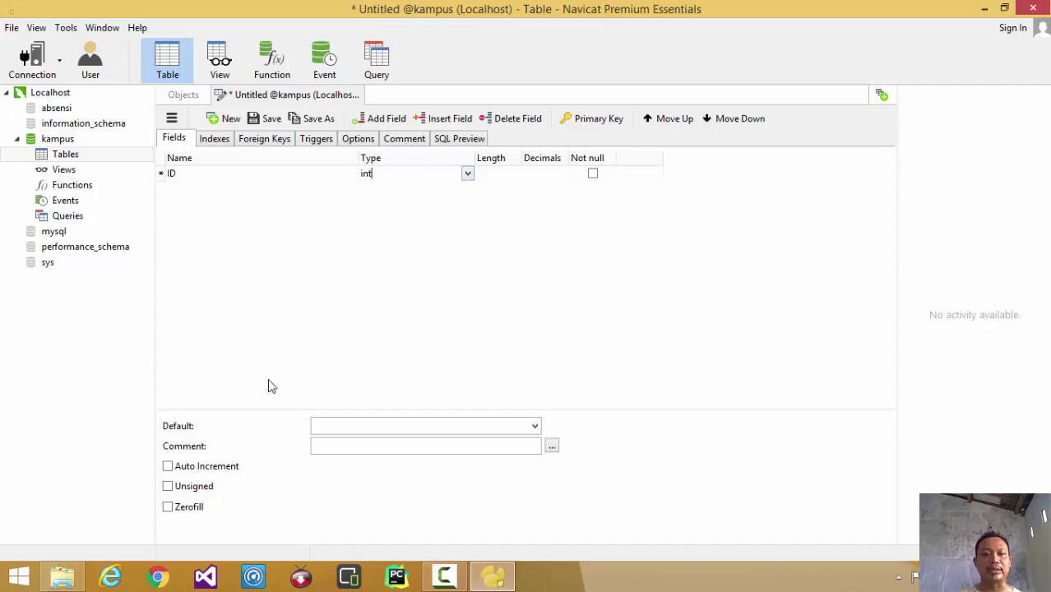
left_click(229, 470)
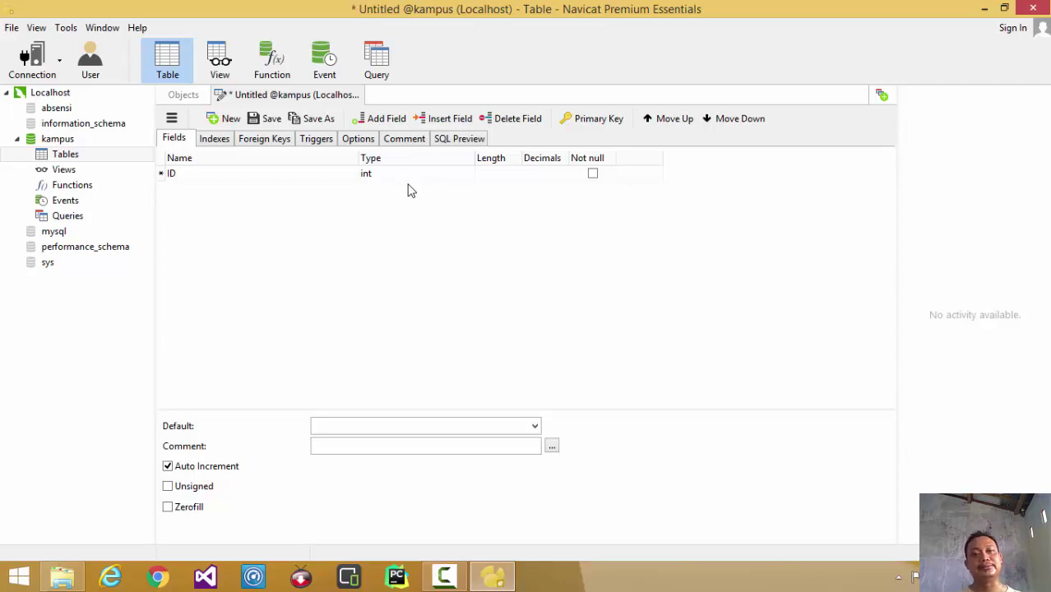
Add a NIM field of type varchar with length 20 and mark it as not null.
right_click(289, 247)
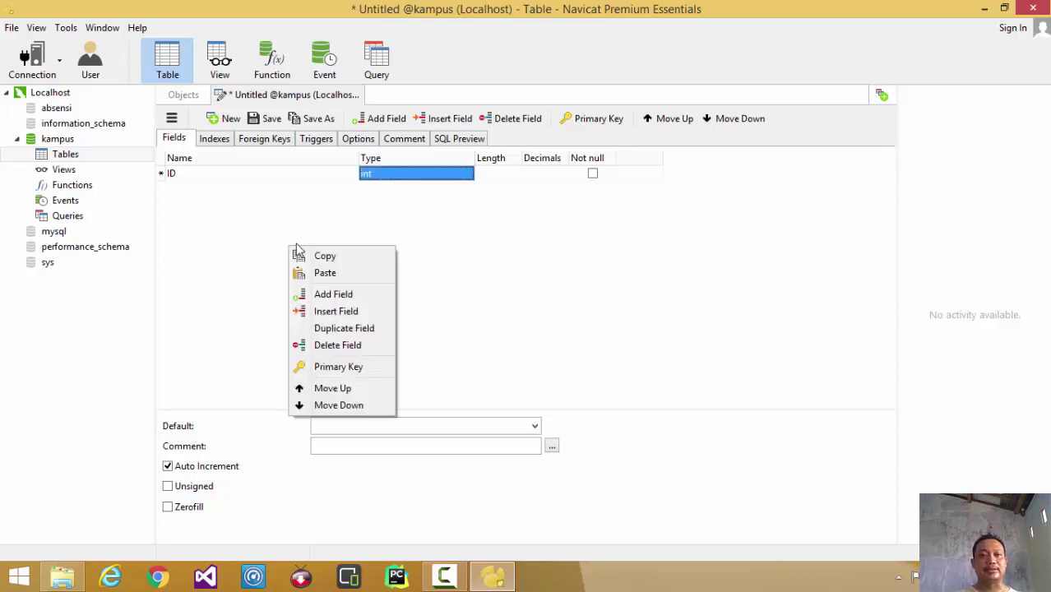
left_click(370, 294)
type("NIM")
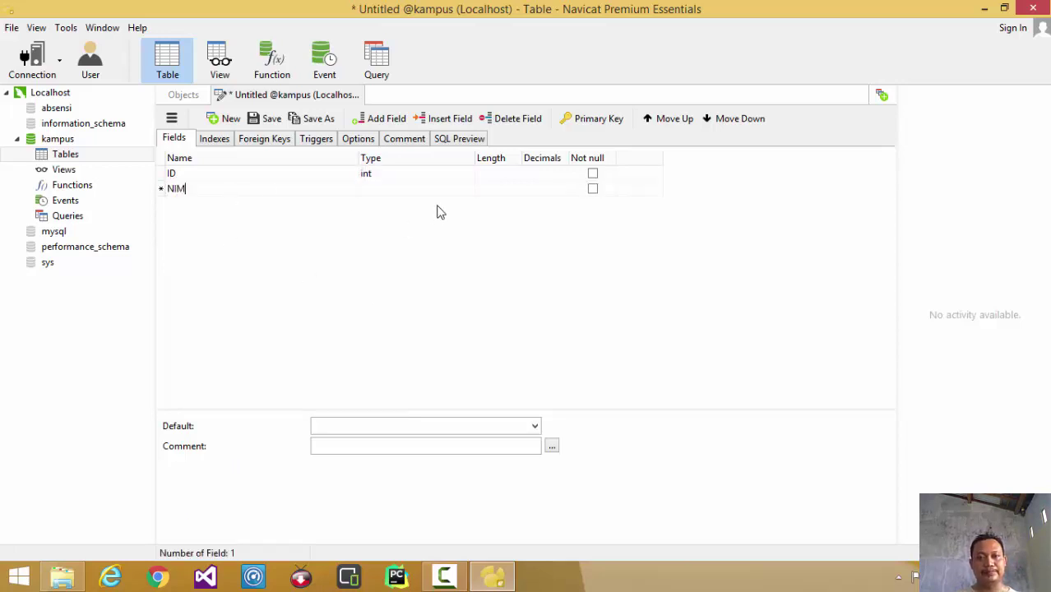
key("Tab")
left_click(489, 191)
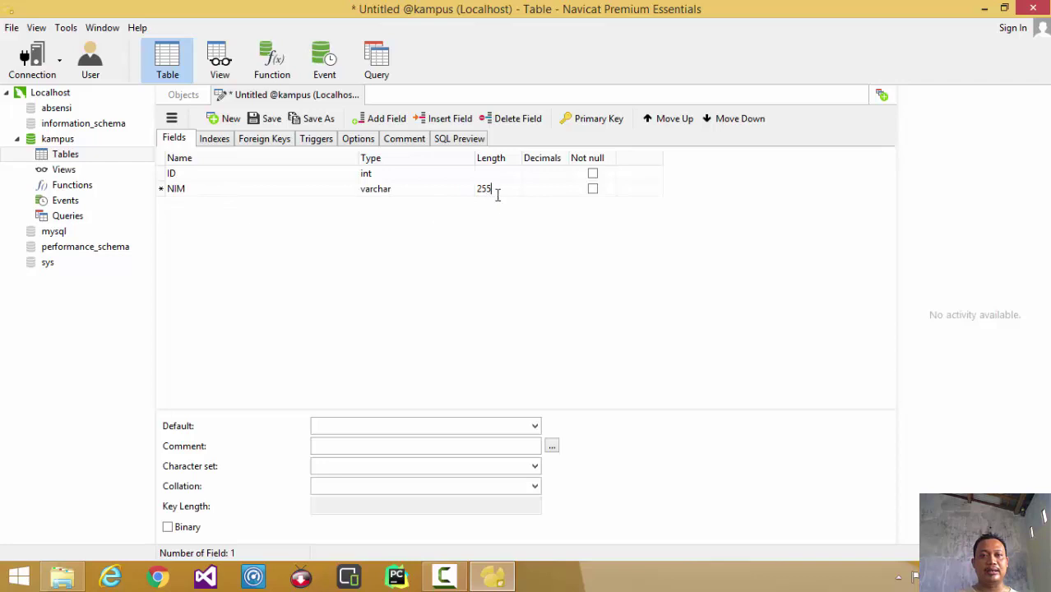
double_click(496, 192)
type("20")
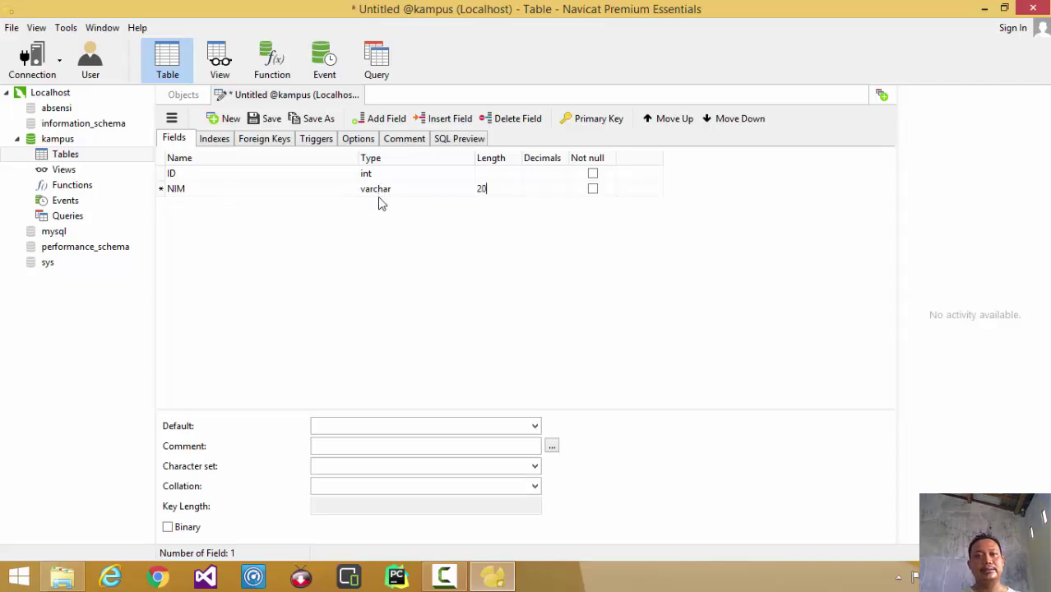
left_click(593, 192)
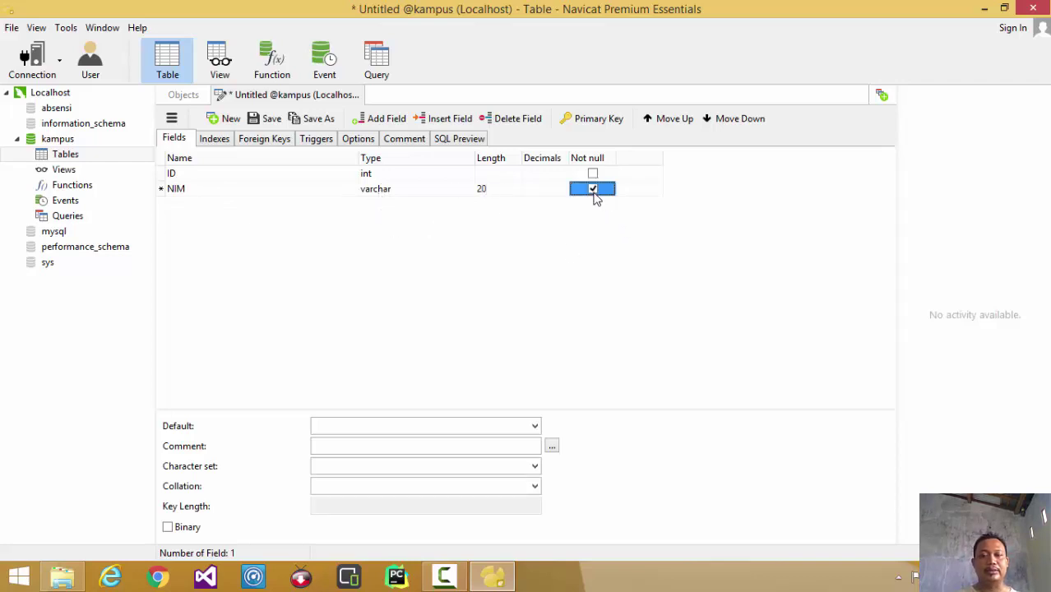
Rename the NIM field as Nim.
right_click(208, 259)
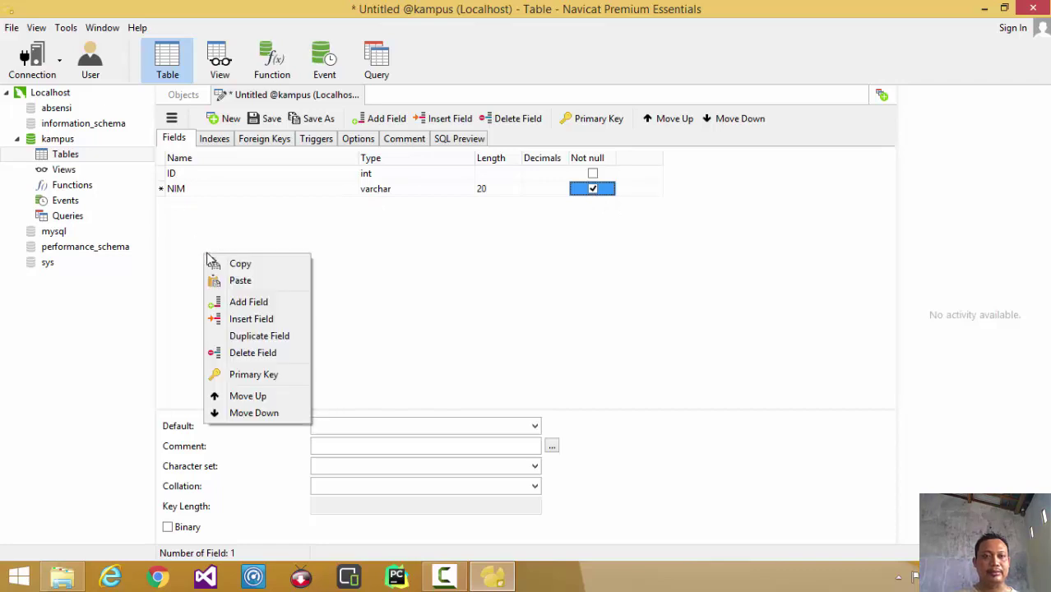
left_click(215, 188)
key("BackSpace")
key("BackSpace")
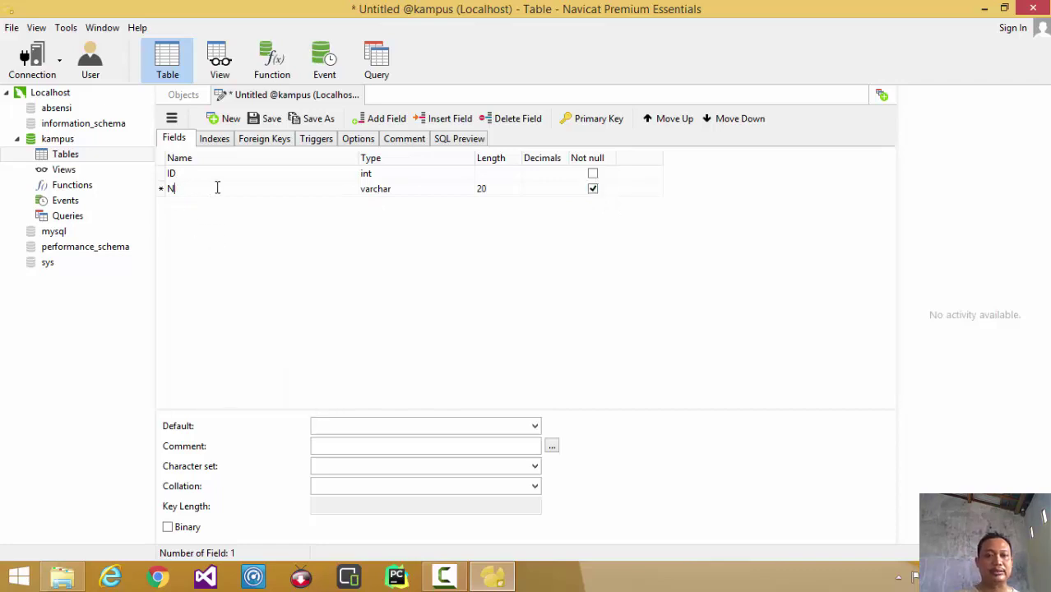
type("im")
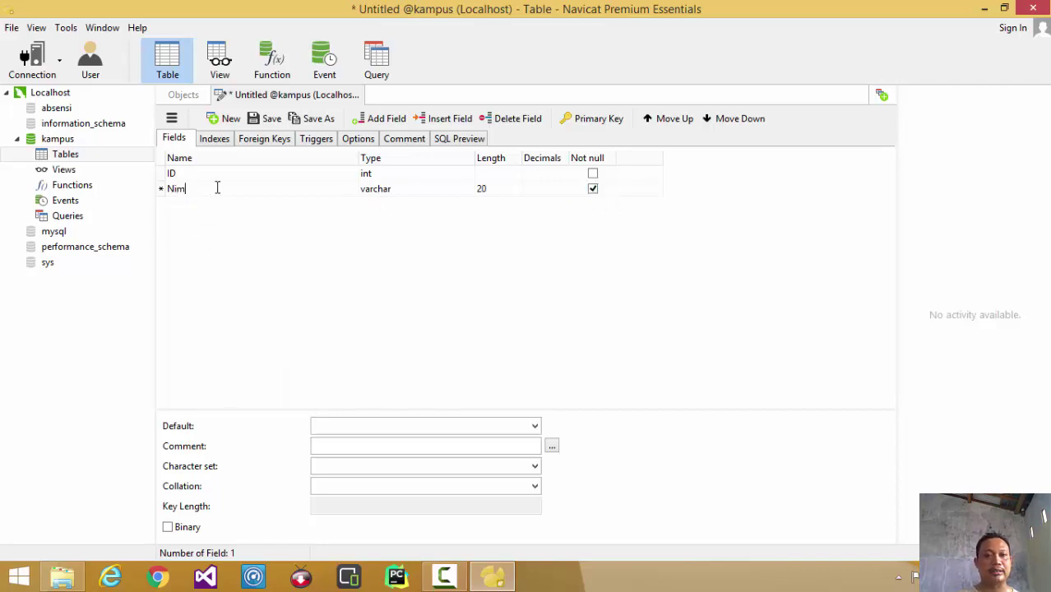
Add a Nama field of type varchar with length 255 and mark it as not null.
right_click(261, 245)
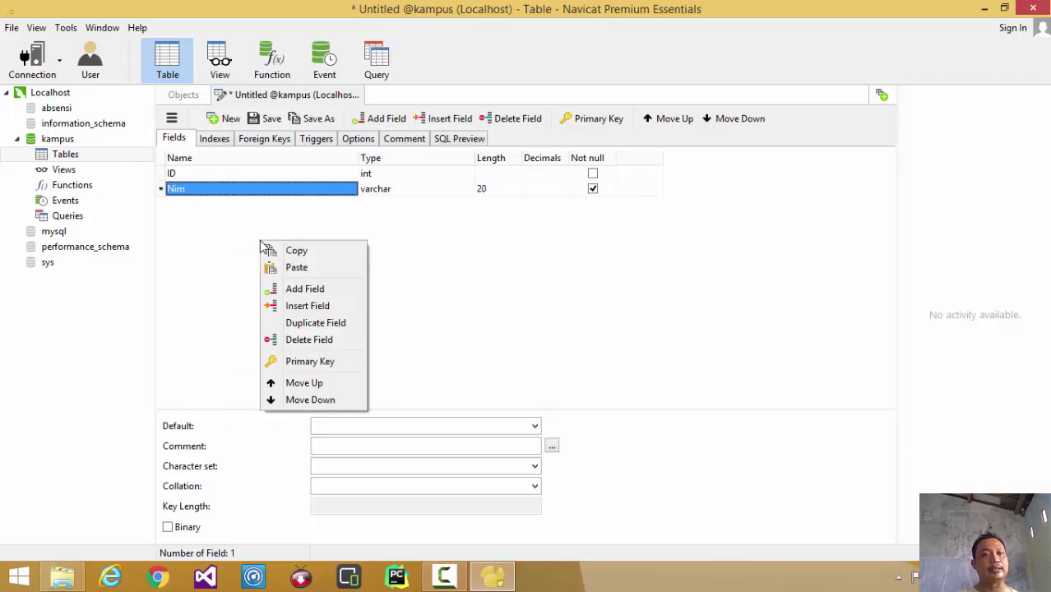
left_click(296, 289)
type("Nama")
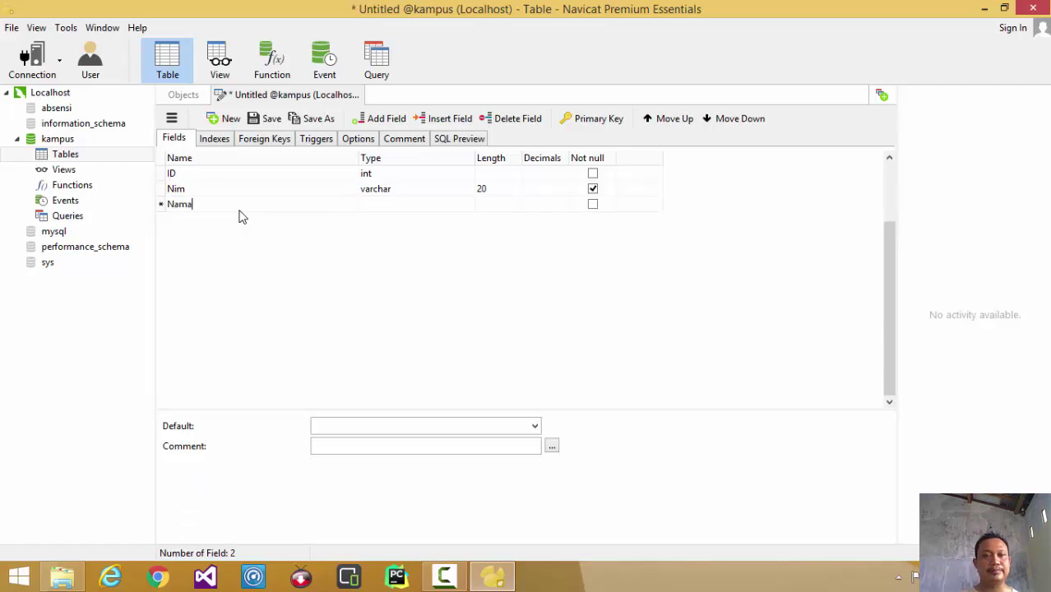
left_click(445, 211)
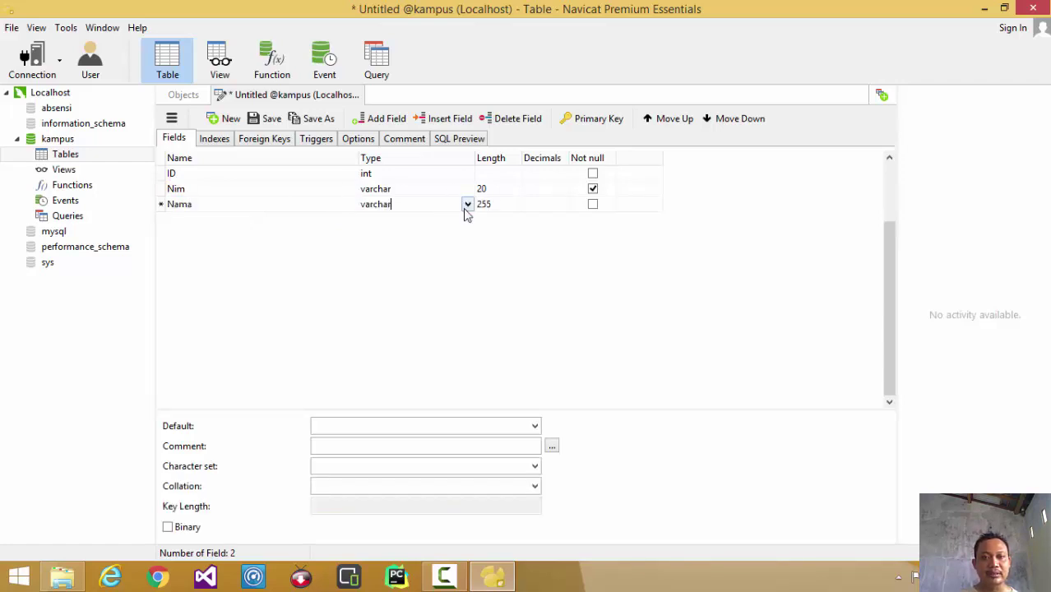
left_click(598, 212)
left_click(598, 211)
Add a TempatLahir field of type varchar with length 255, leaving null values allowed.
right_click(238, 262)
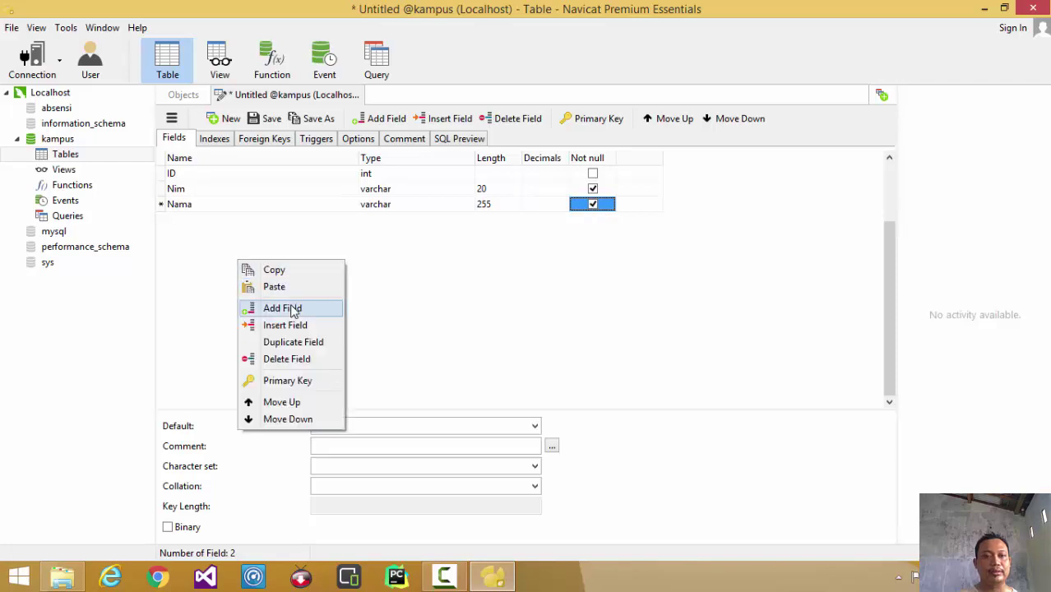
left_click(288, 308)
left_click(246, 225)
type("Te")
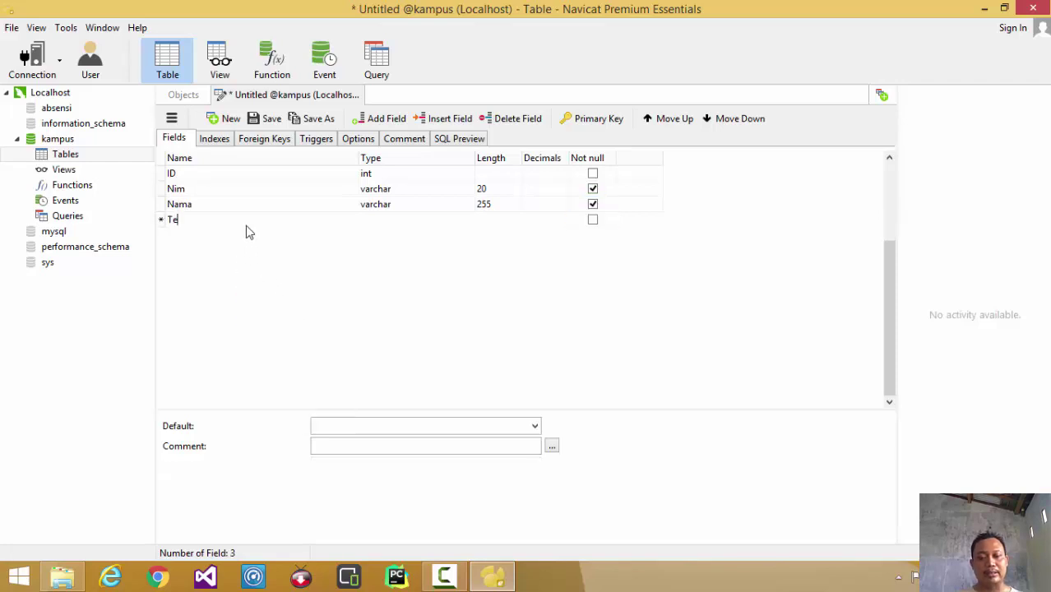
type("mpatLahir")
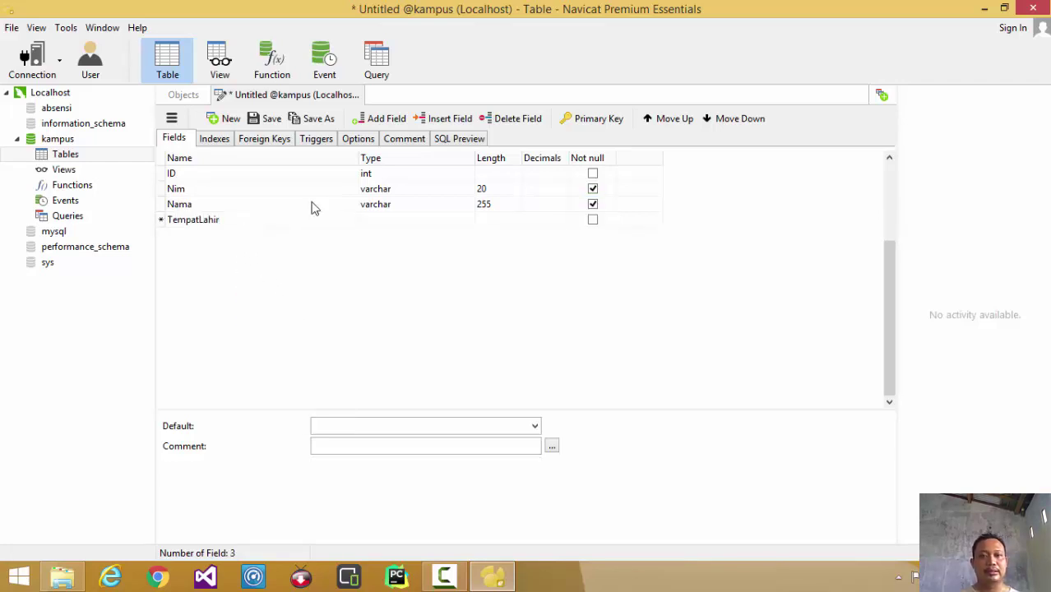
left_click(427, 225)
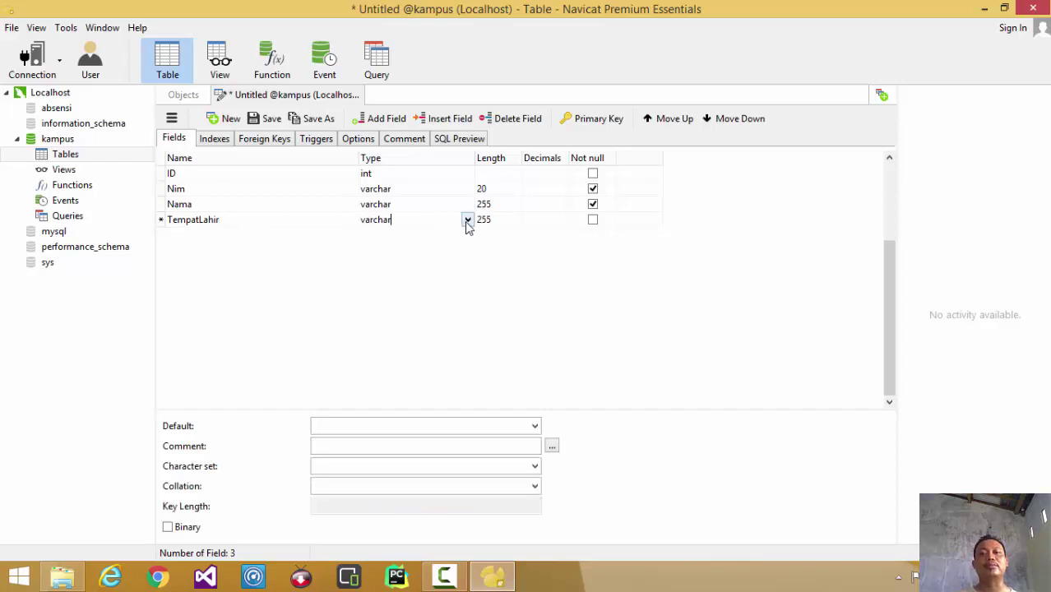
left_click(584, 272)
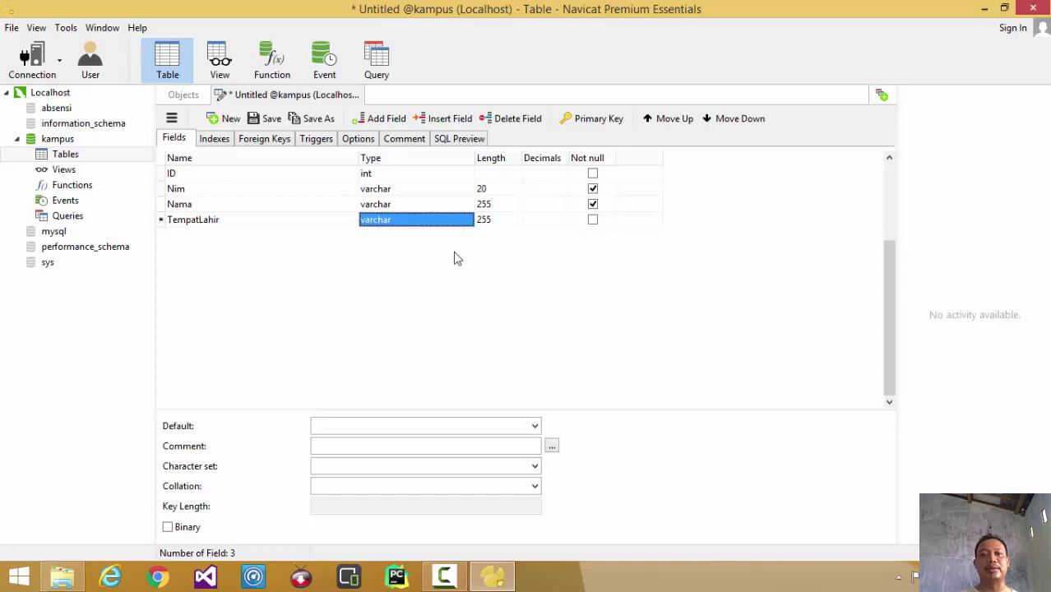
Add a TanggalLahir field below TempatLahir and set its type to date.
right_click(235, 286)
left_click(316, 333)
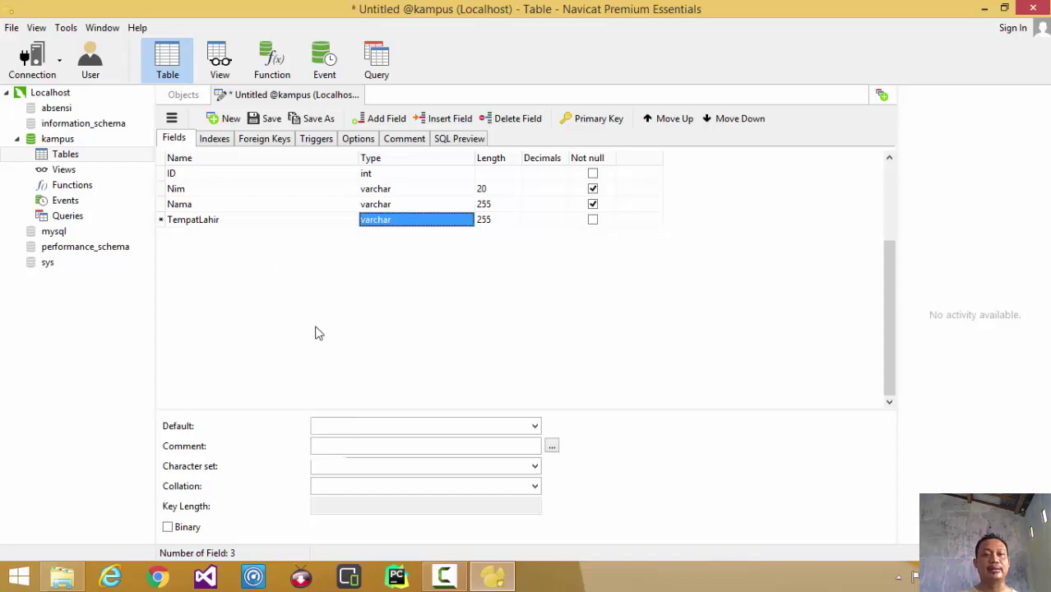
type("TanggalLahir")
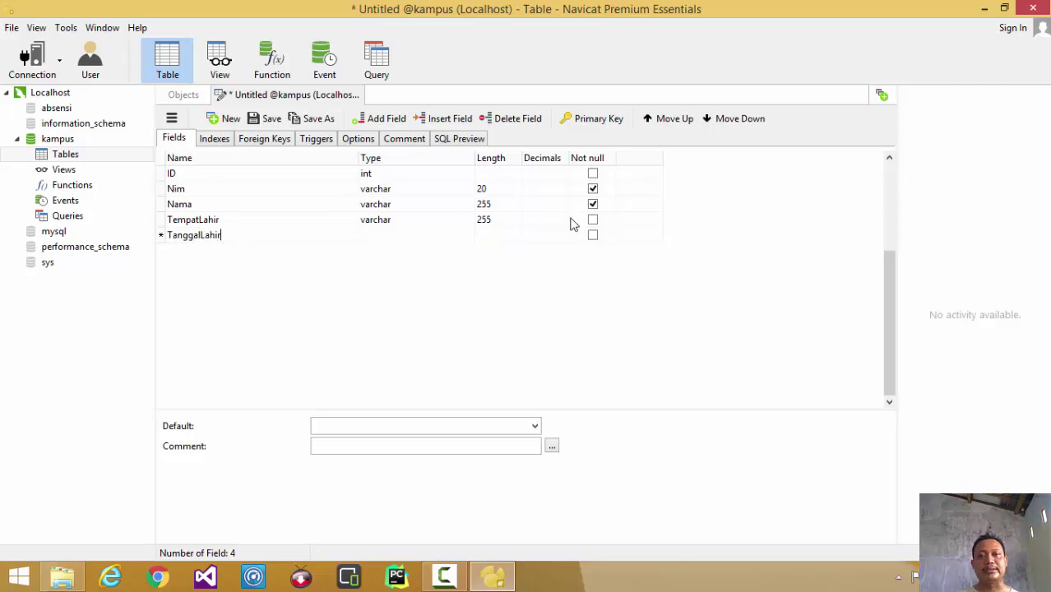
left_click(452, 238)
left_click(467, 236)
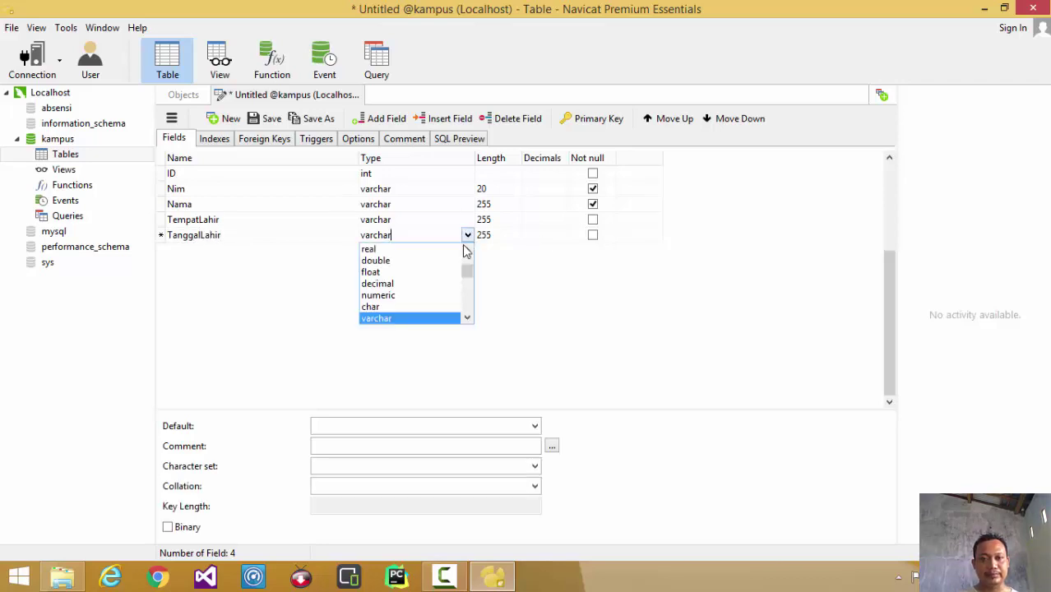
scroll(462, 258, "down", 1)
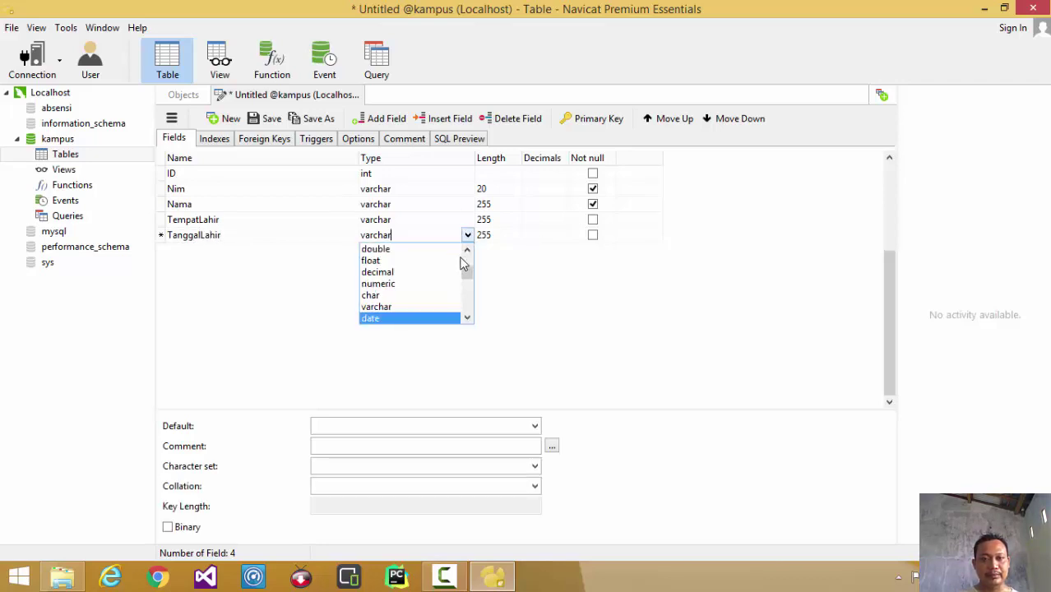
left_click(385, 319)
Add an Alamat field below TanggalLahir and set its type to text.
right_click(244, 309)
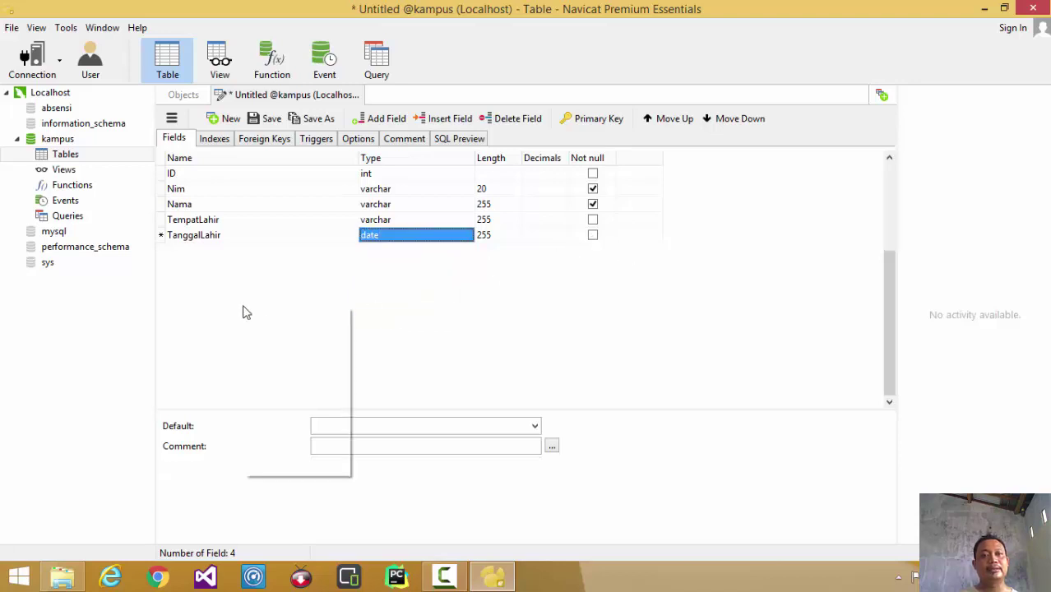
left_click(319, 358)
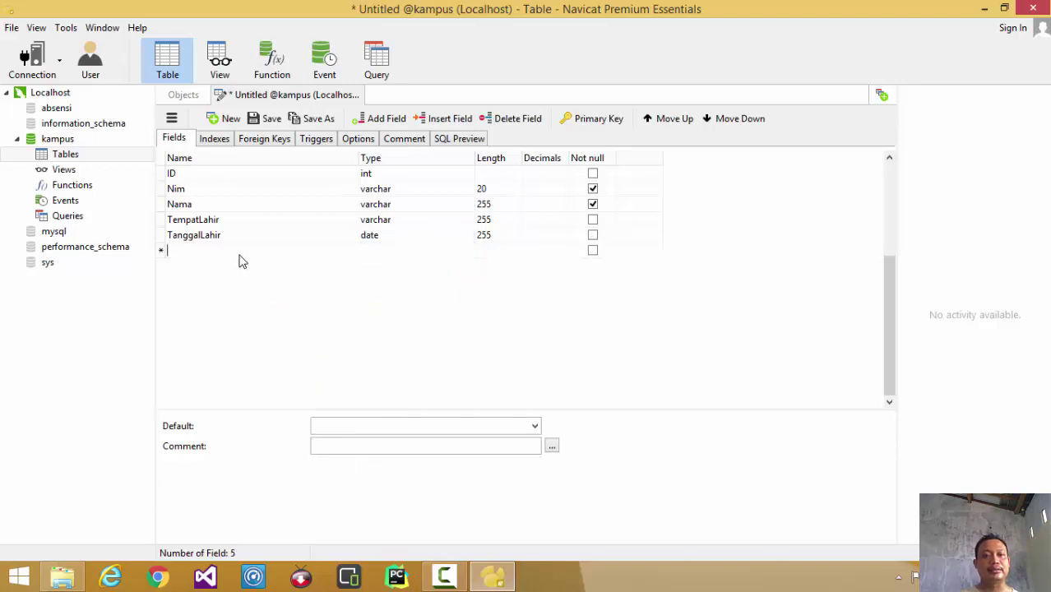
type("ALamat")
key("BackSpace")
key("BackSpace")
key("BackSpace")
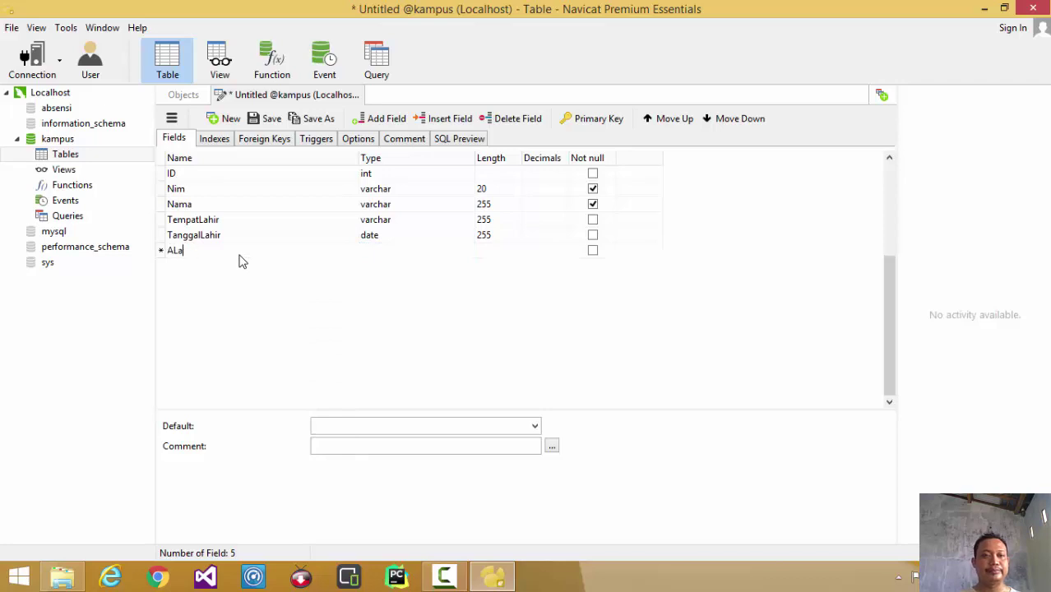
type("lm")
type("mat")
key("Tab")
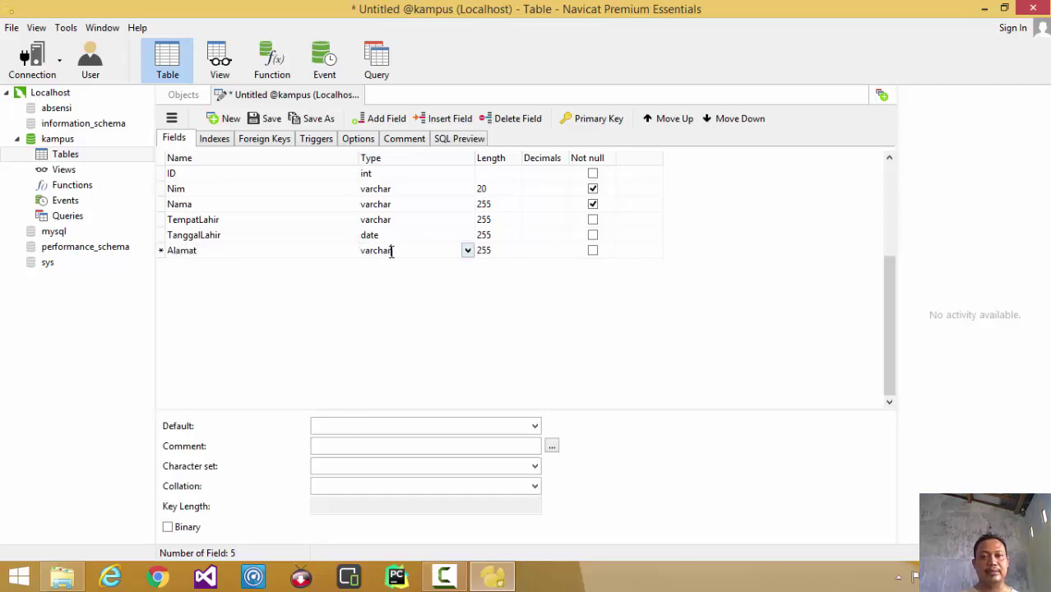
left_click(467, 250)
type("te")
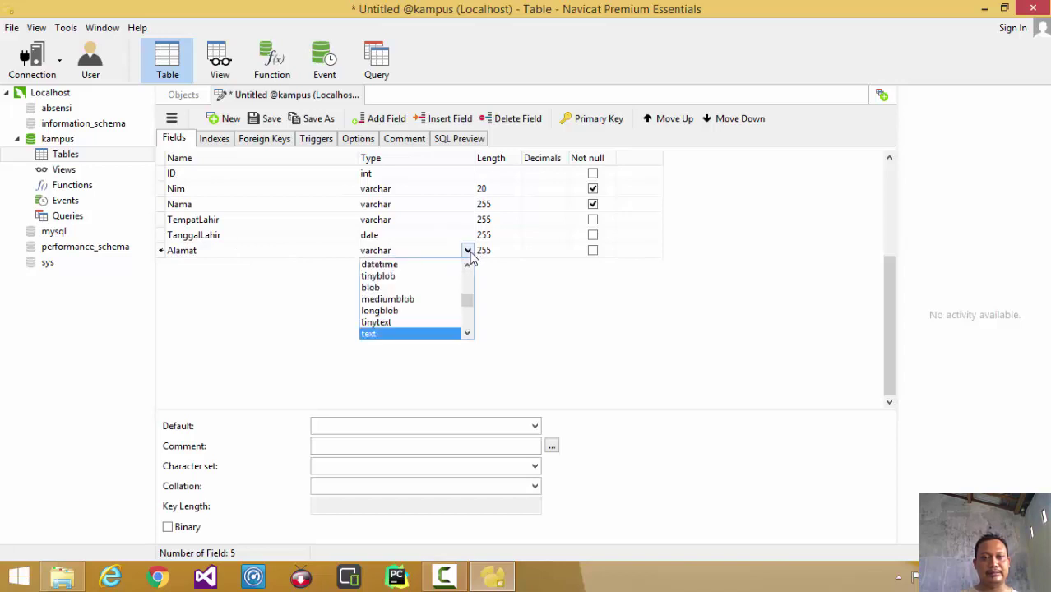
left_click(406, 334)
left_click(454, 329)
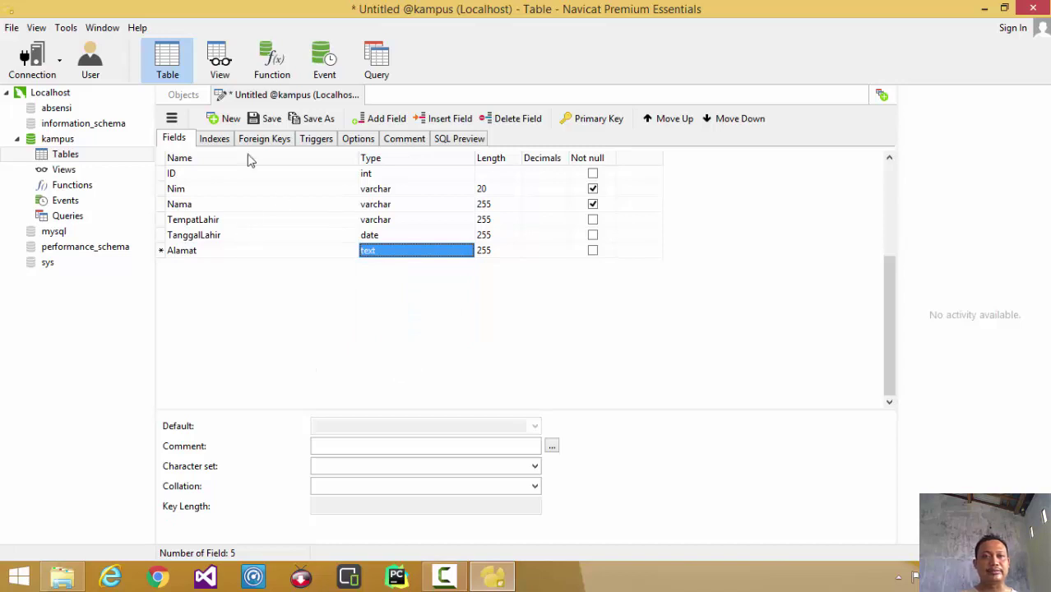
Try to save the new table under the name mahasiswa.
left_click(255, 122)
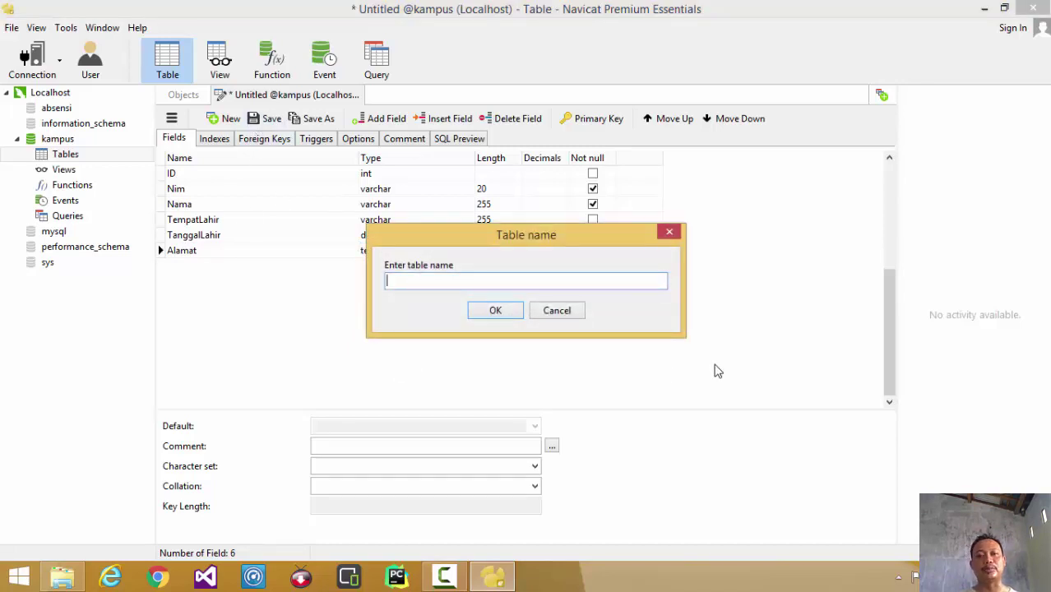
type("mahas")
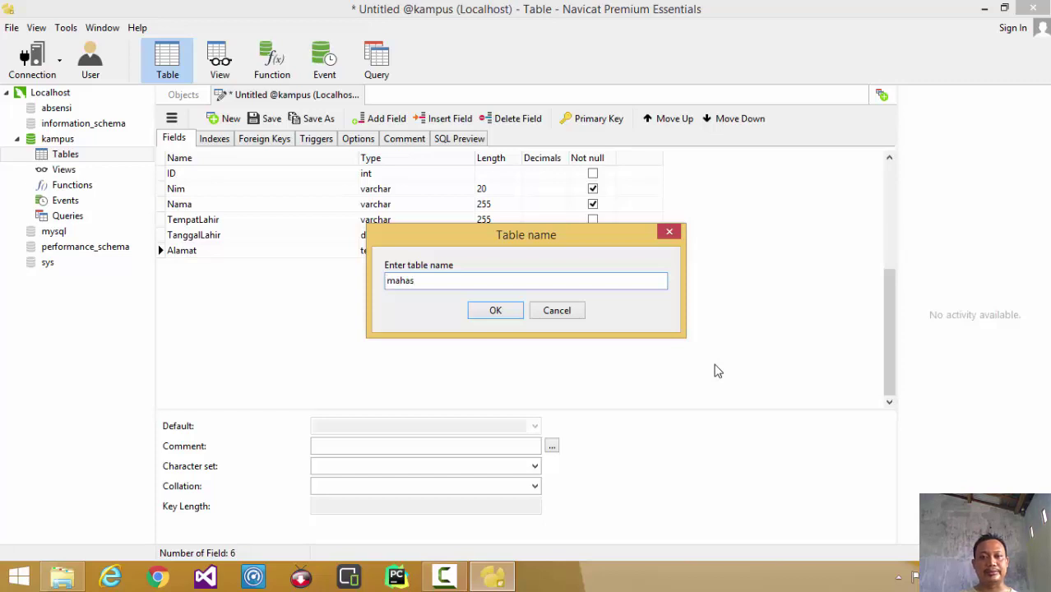
type("iswa")
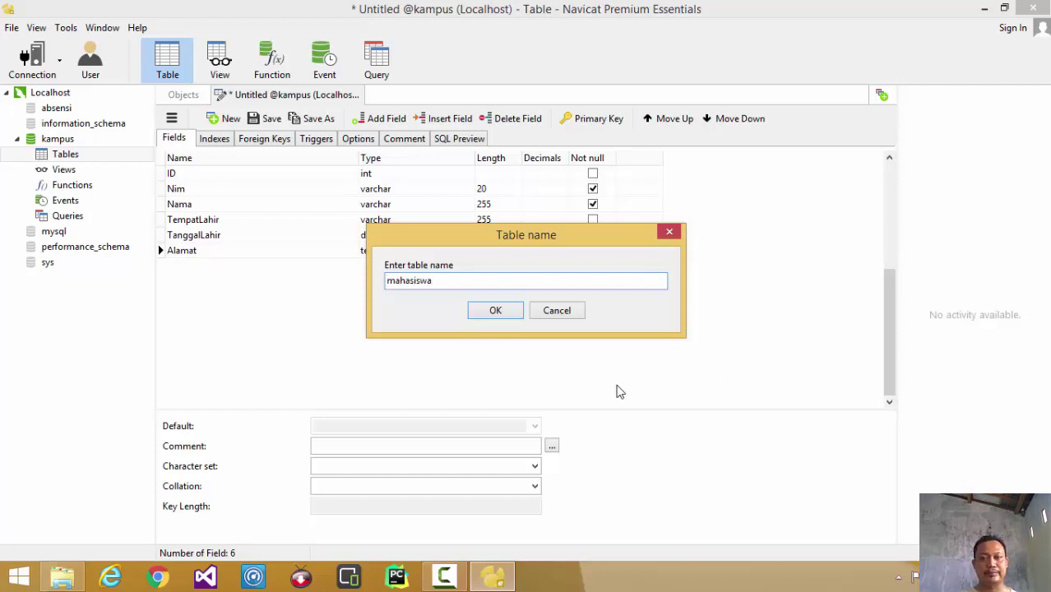
left_click(519, 317)
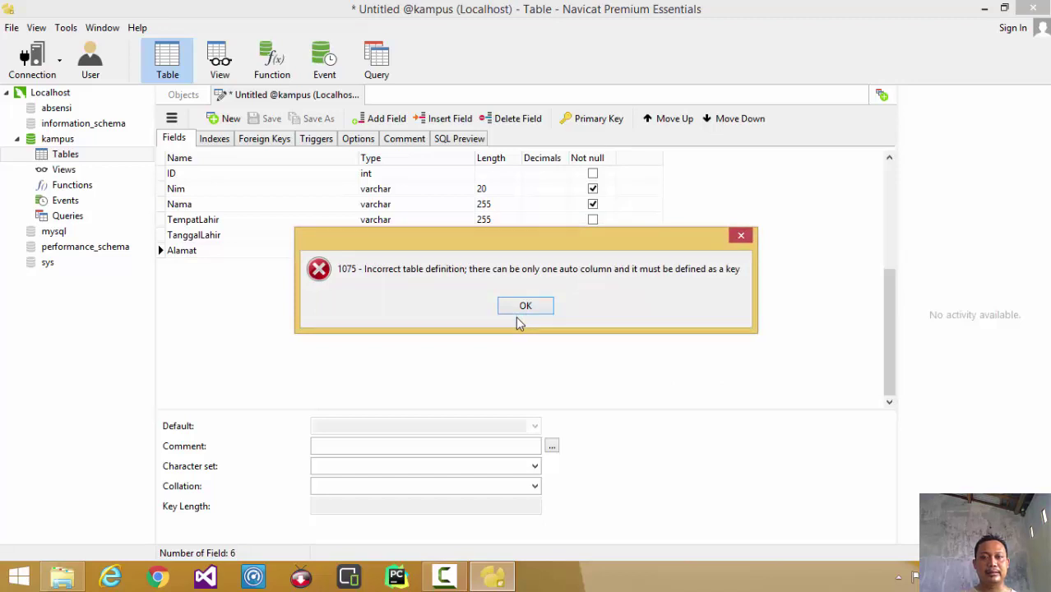
Make the ID field the primary key and save the table as mahasiswa.
left_click(524, 306)
right_click(164, 174)
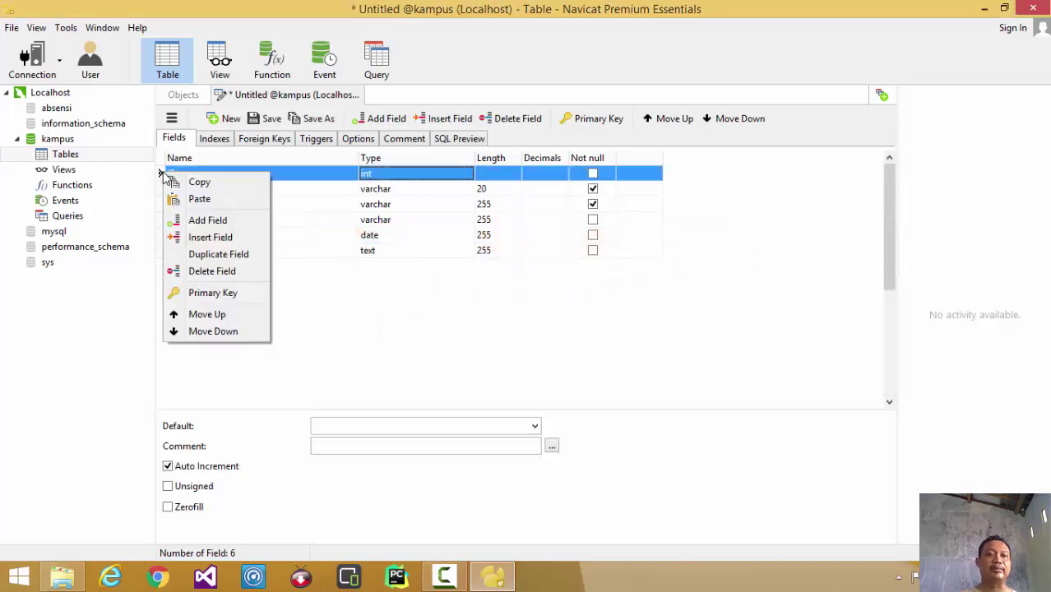
left_click(246, 292)
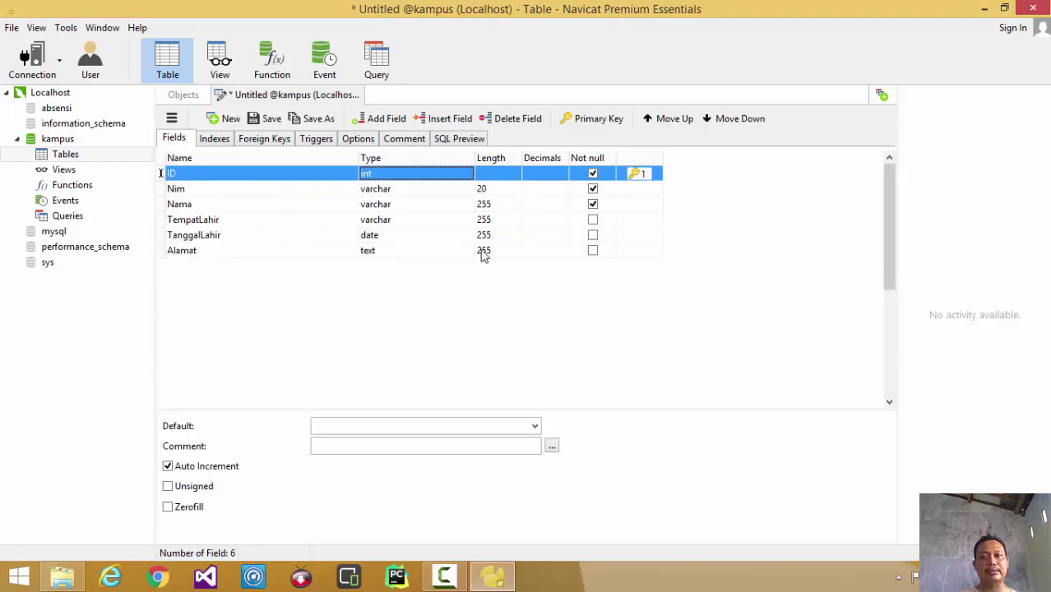
left_click(270, 119)
type("mahasiswa")
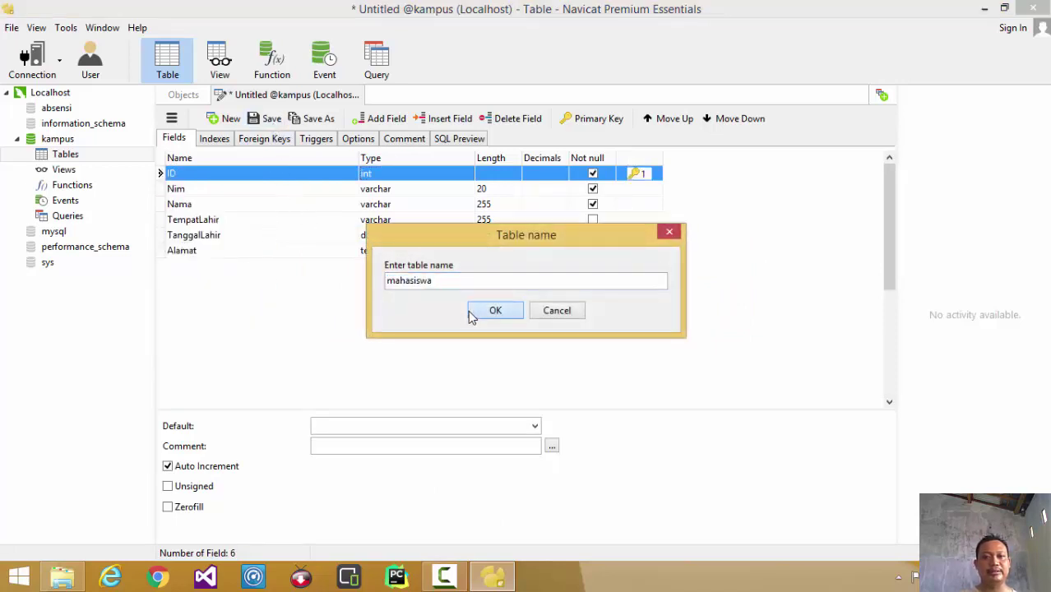
left_click(477, 311)
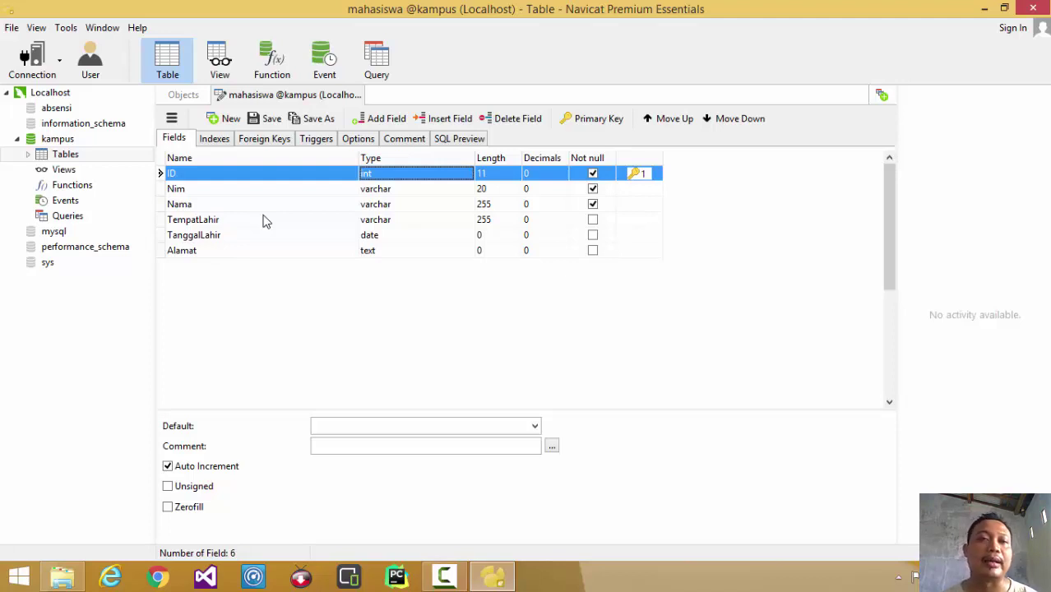
Add an index named index_nim on the Nim field of the mahasiswa table.
left_click(199, 190)
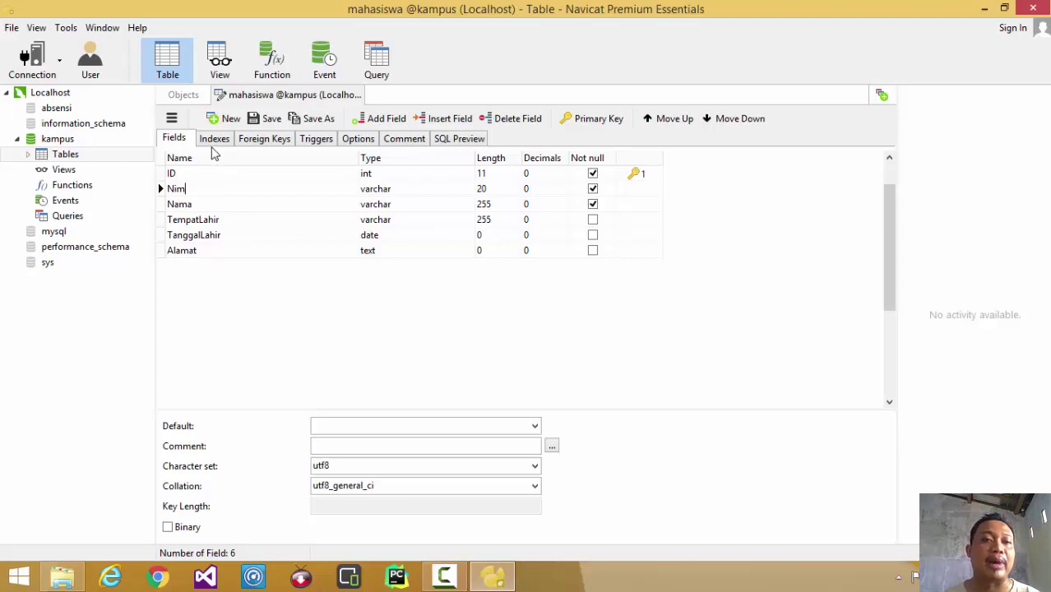
left_click(214, 141)
left_click(237, 175)
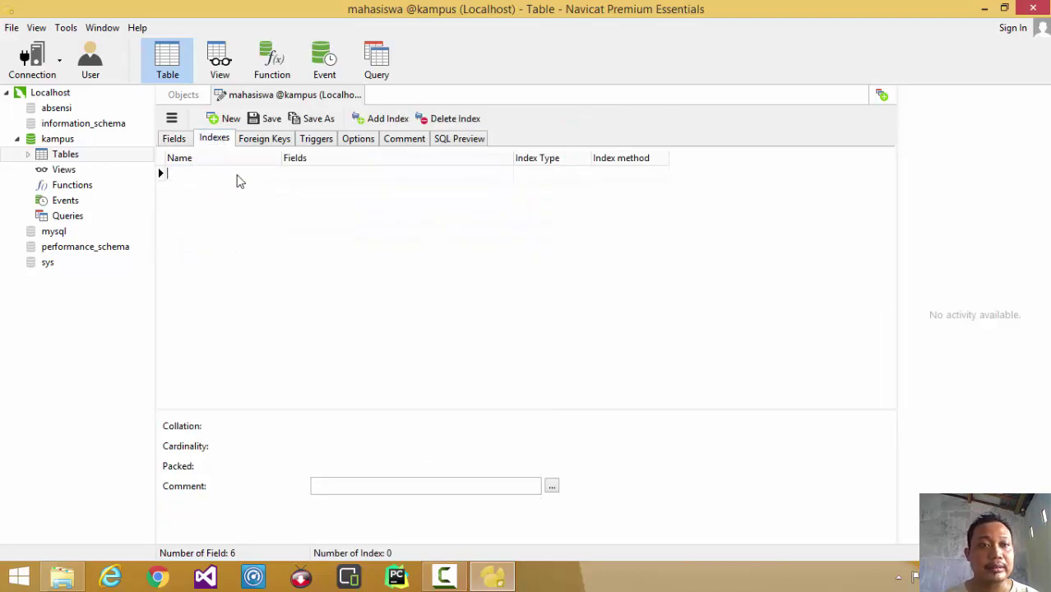
type("index_")
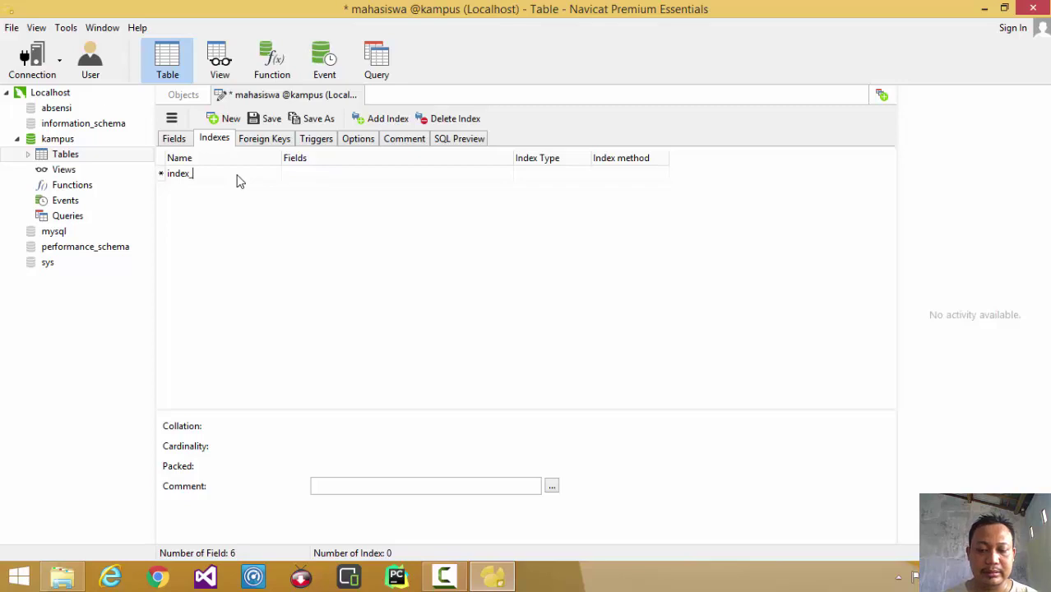
type("nim")
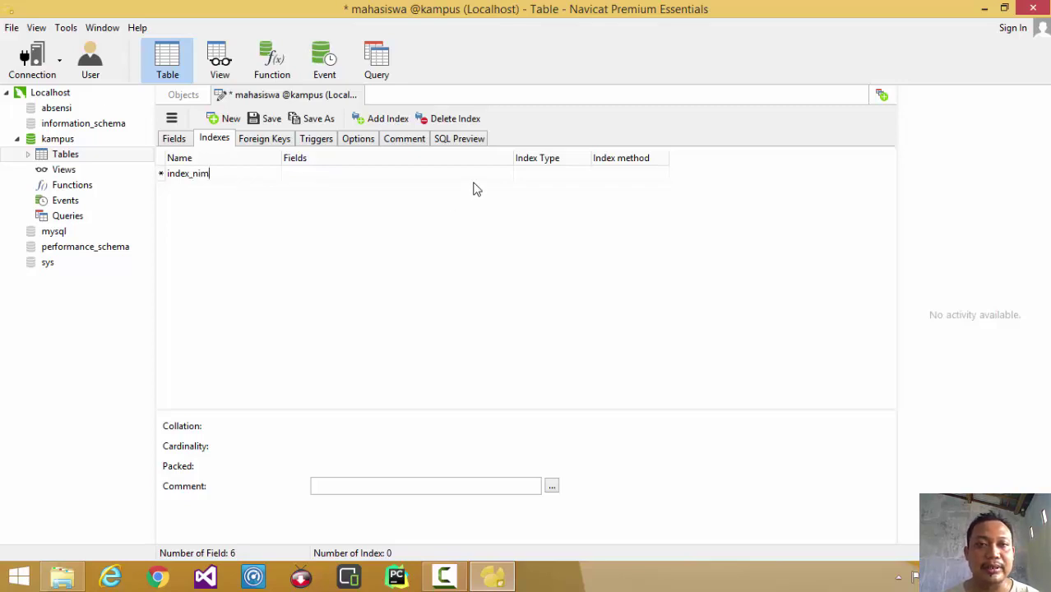
key("Return")
left_click(505, 176)
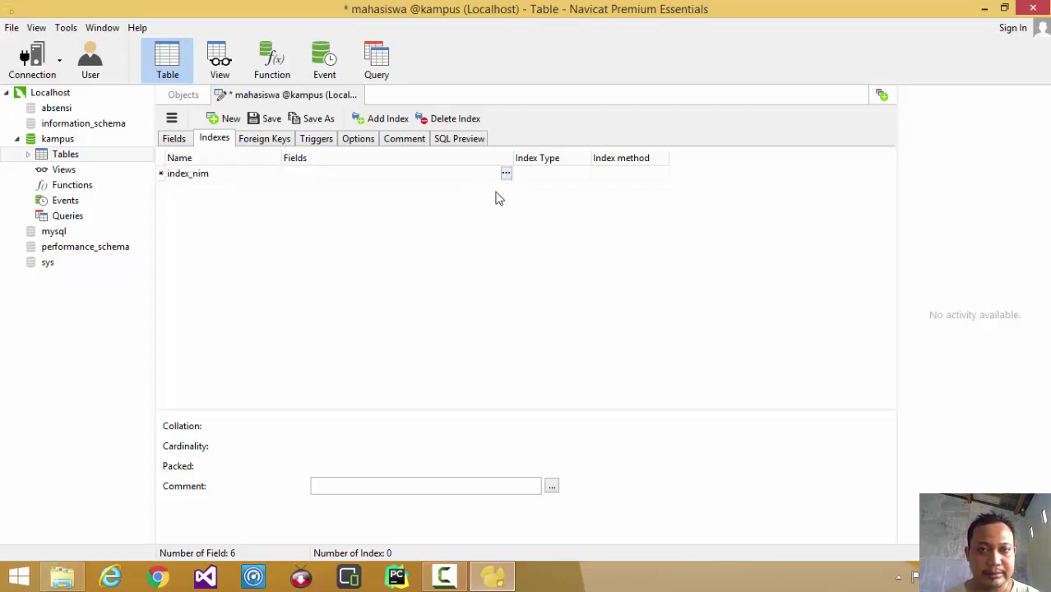
left_click(505, 176)
left_click(305, 225)
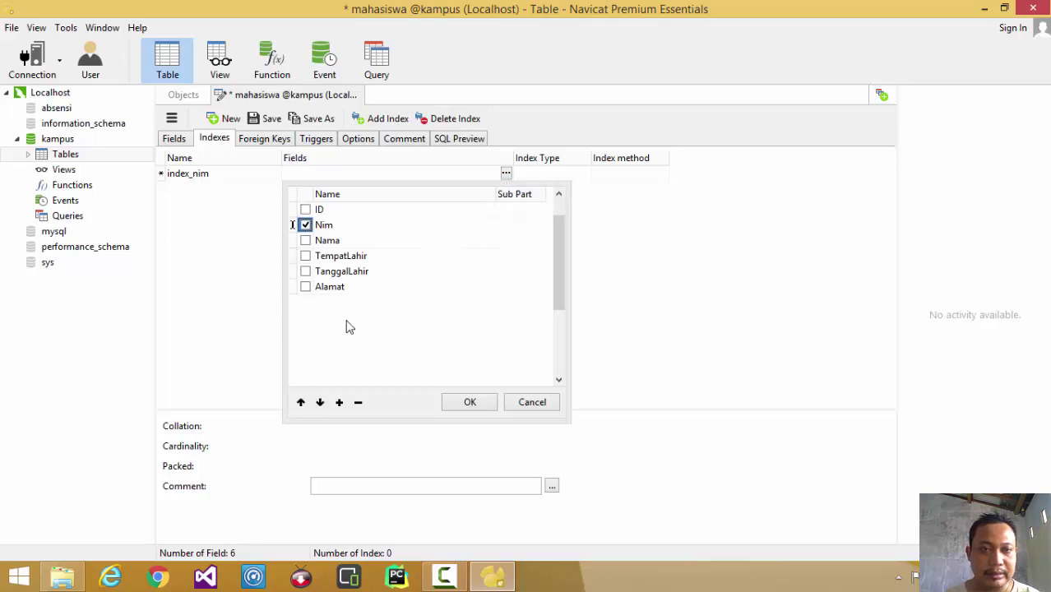
left_click(458, 410)
Set the index_nim index type to Unique and save the mahasiswa table.
left_click(550, 174)
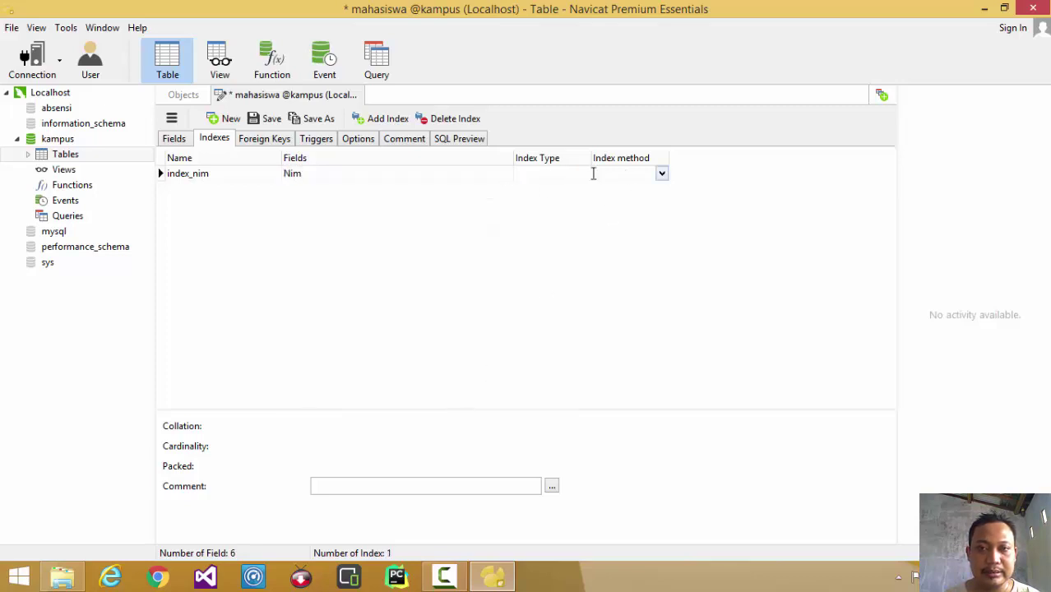
left_click(583, 173)
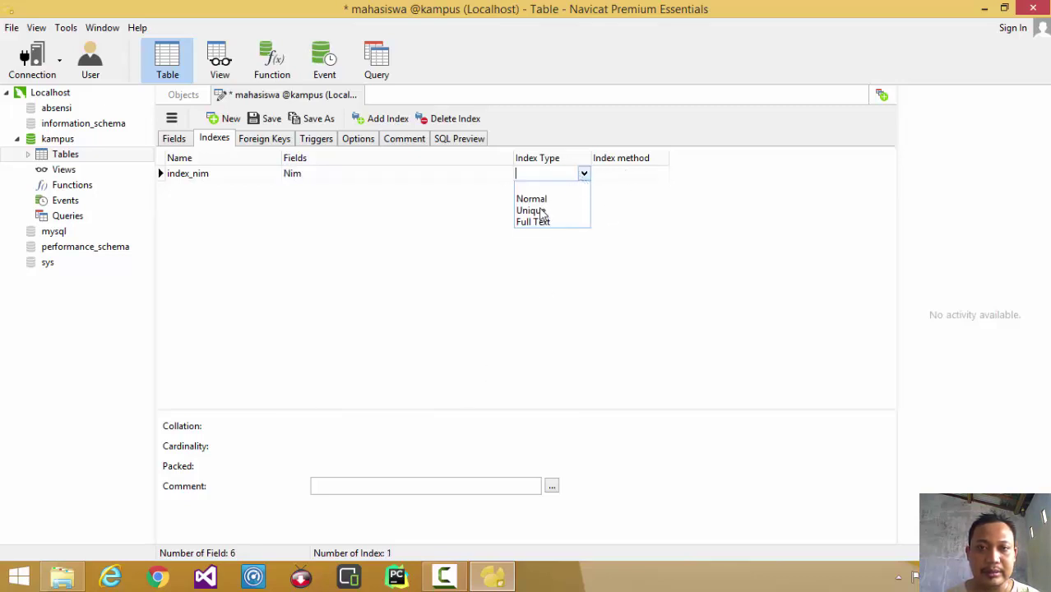
left_click(541, 211)
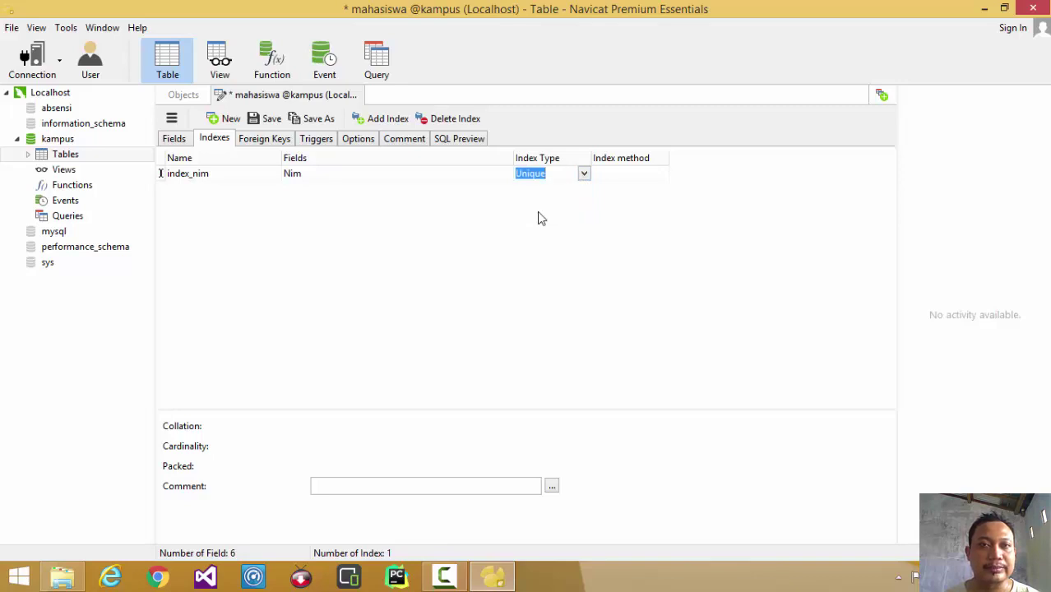
key("ctrl+s")
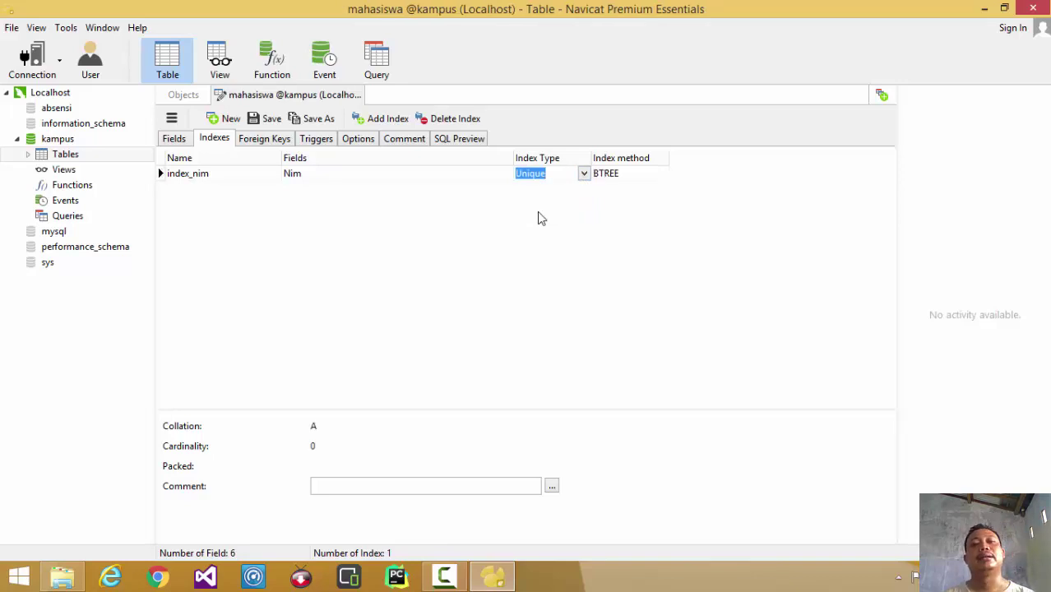
Start a new table in the kampus database.
left_click(174, 139)
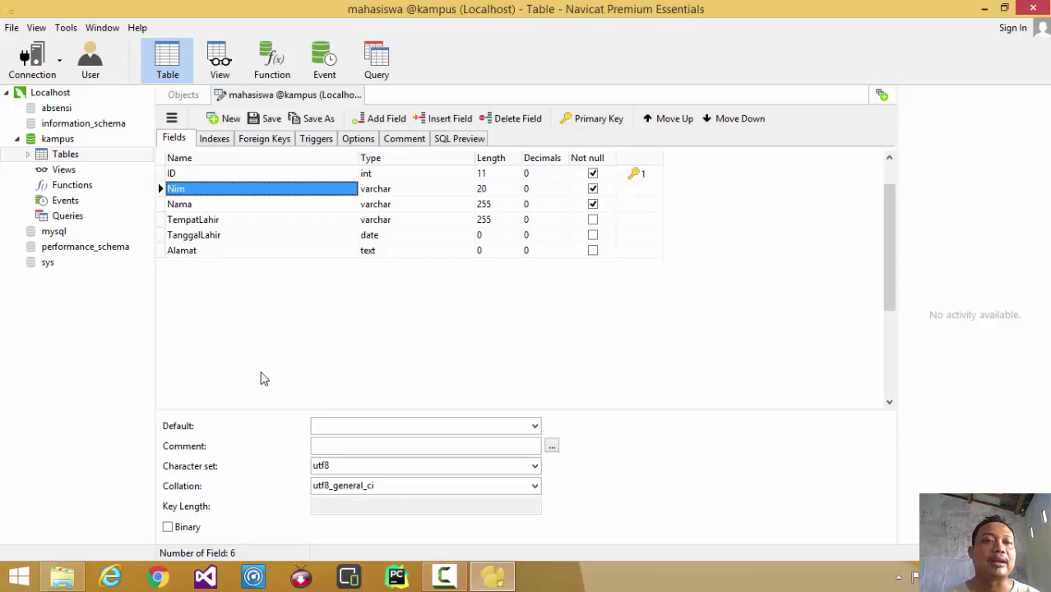
right_click(74, 154)
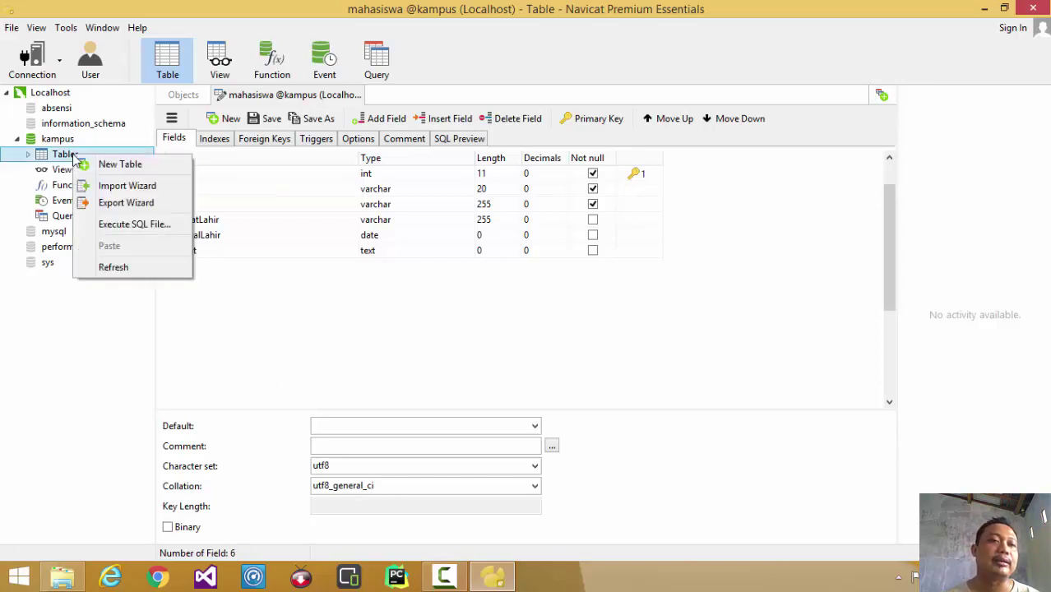
left_click(133, 171)
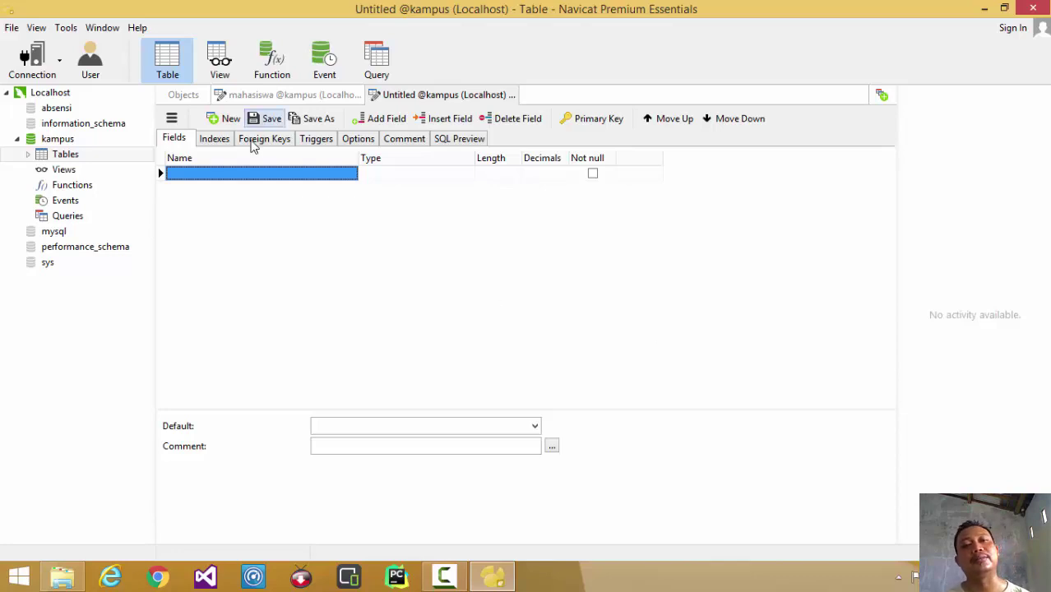
left_click(276, 176)
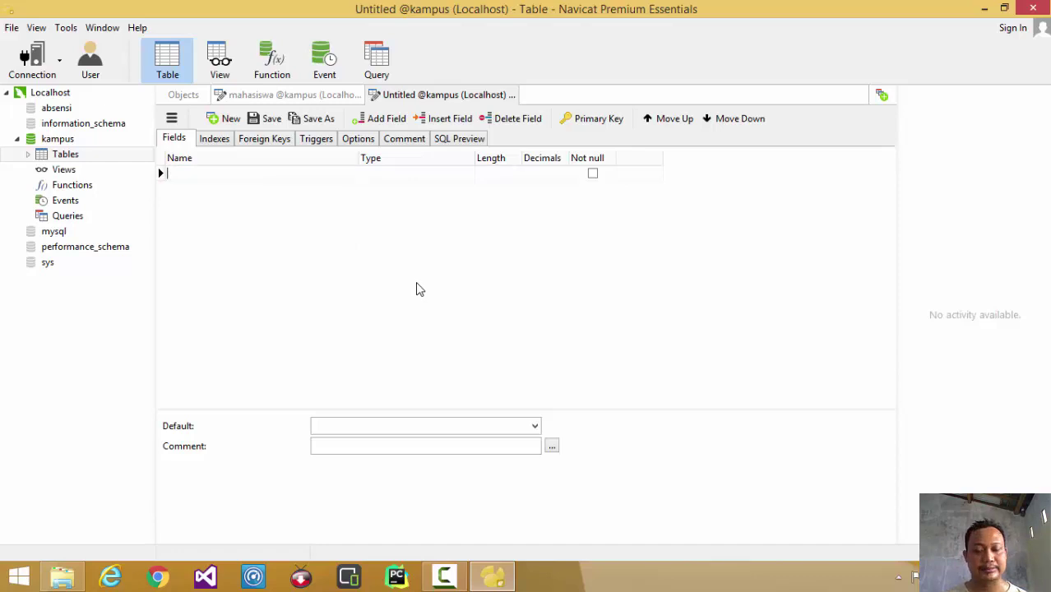
type("K")
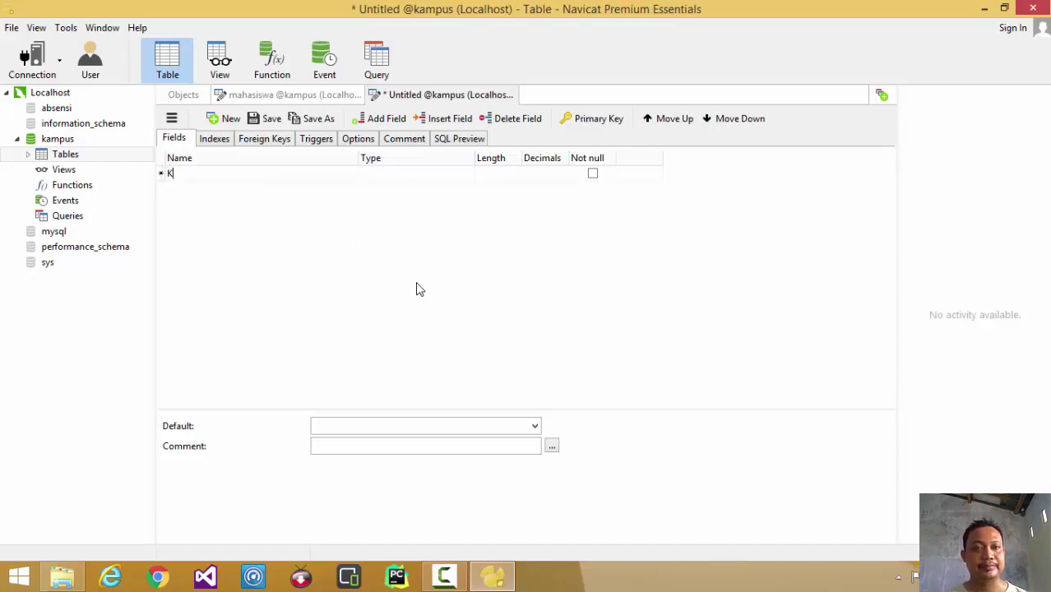
type("elas")
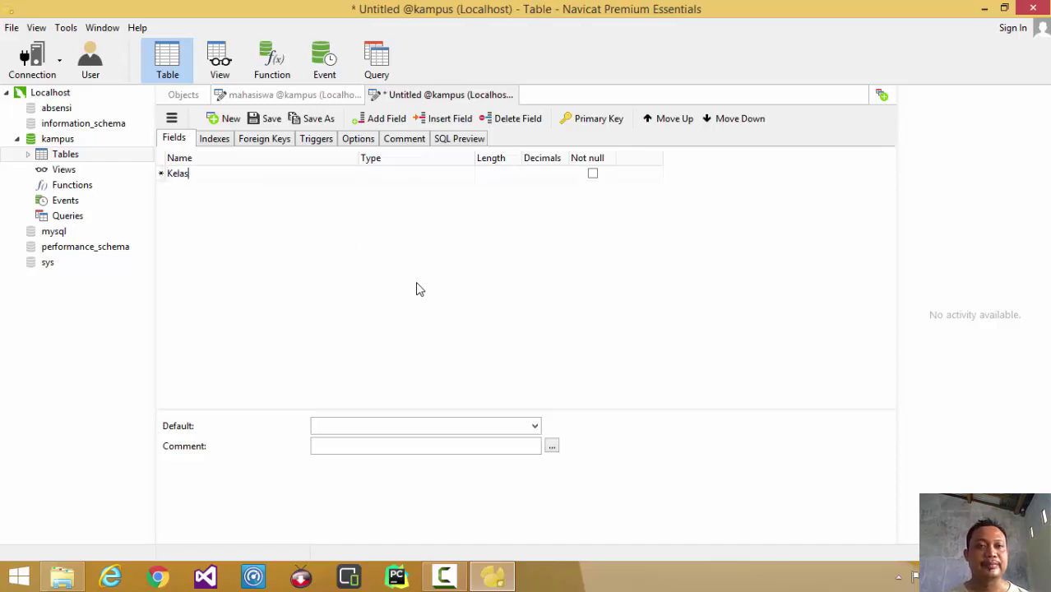
left_click(432, 175)
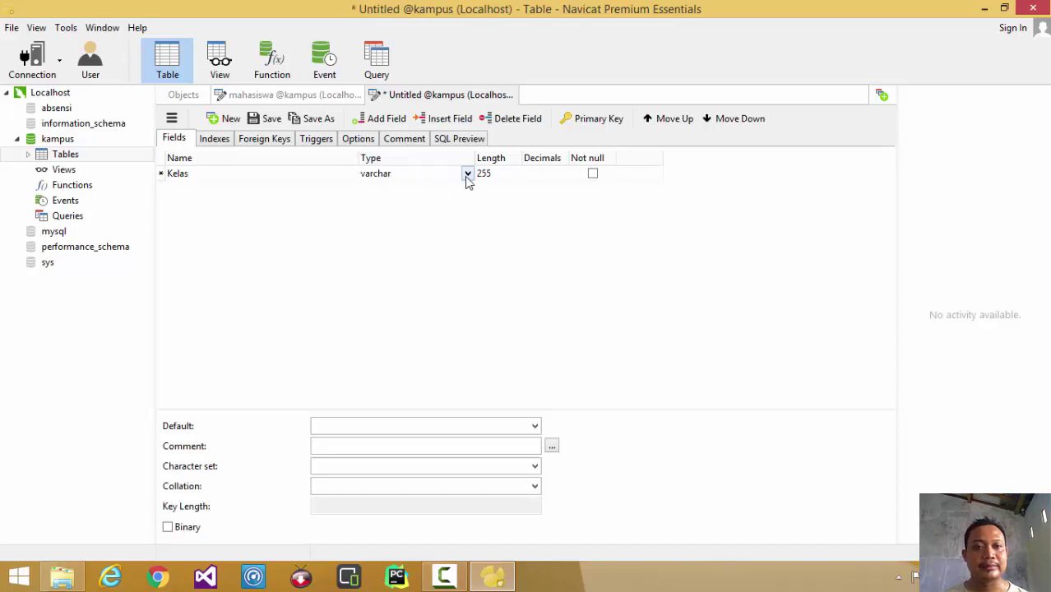
Name the new table's first field ID and set its type to int.
left_click(230, 173)
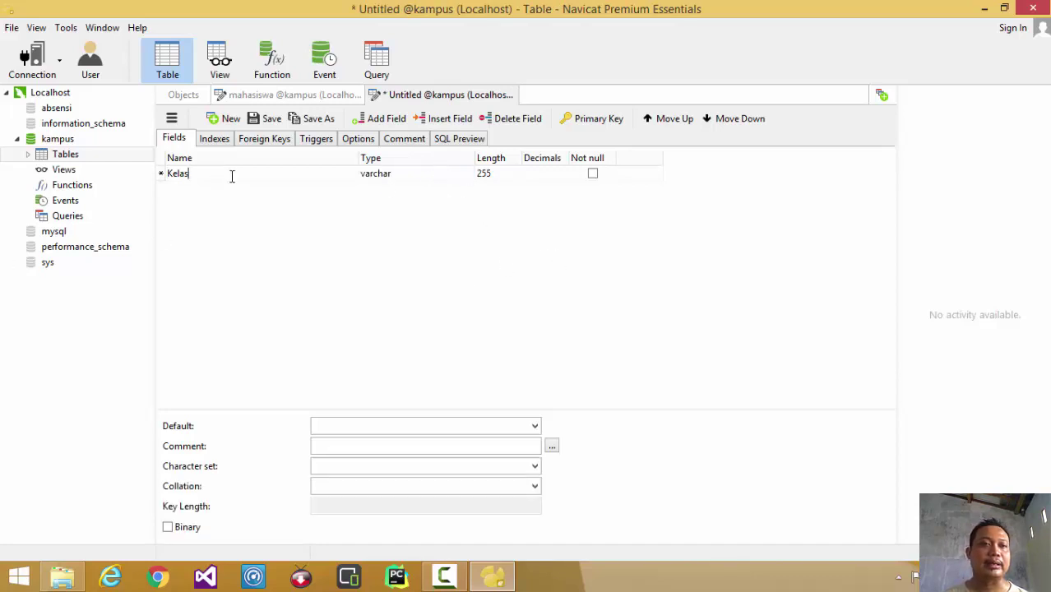
type("ID")
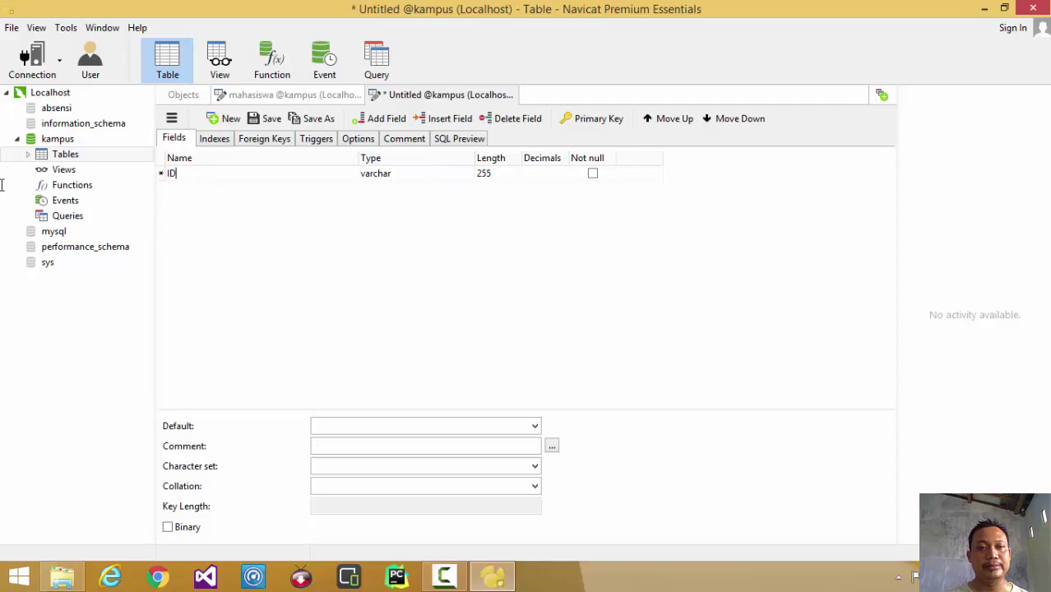
left_click(390, 175)
left_click(467, 174)
key("i")
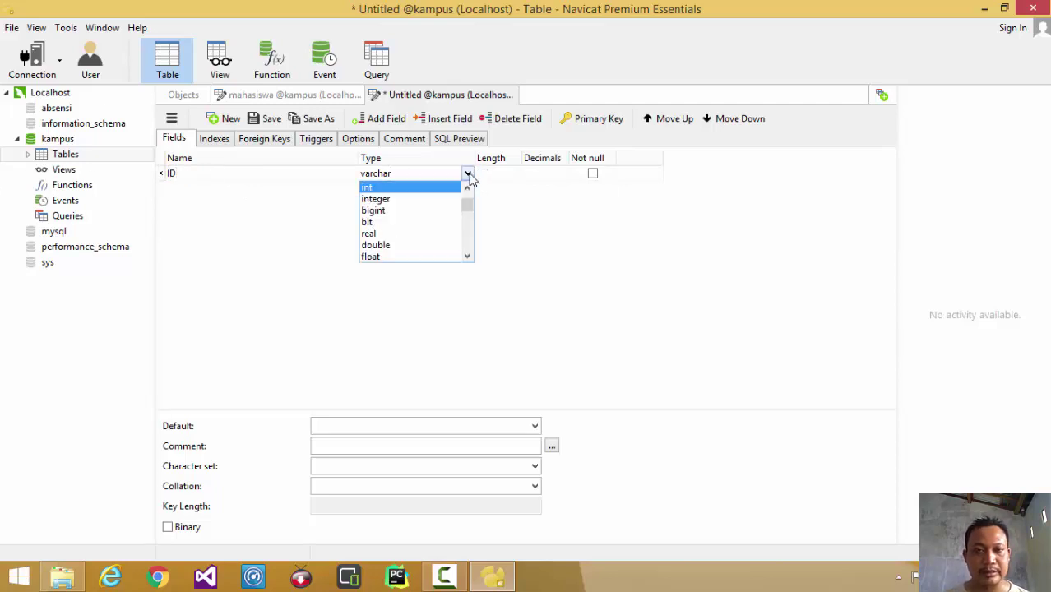
key("Return")
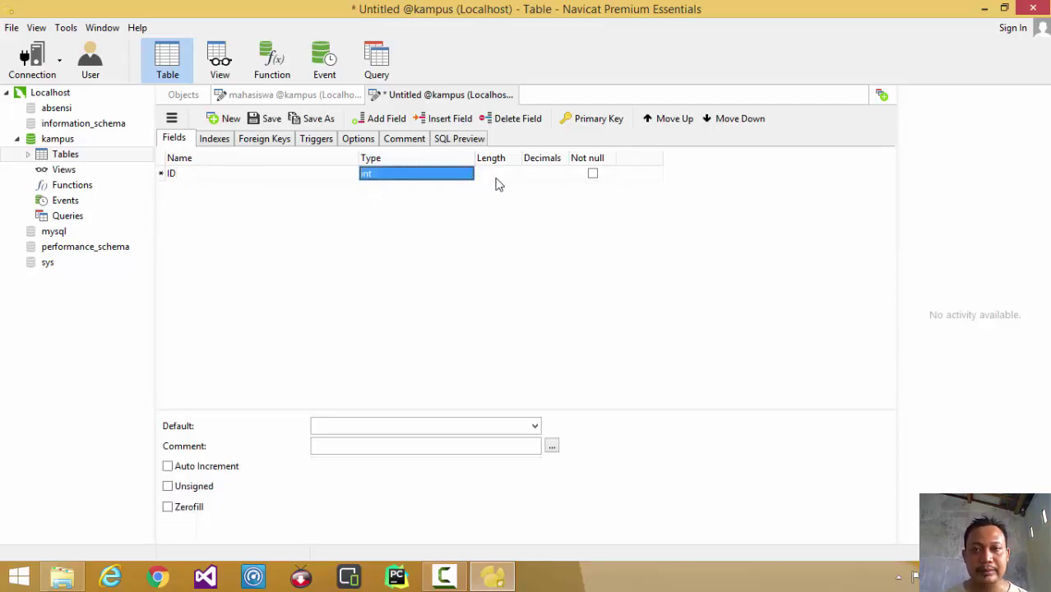
Turn on auto increment for the ID field and make it the primary key.
left_click(592, 175)
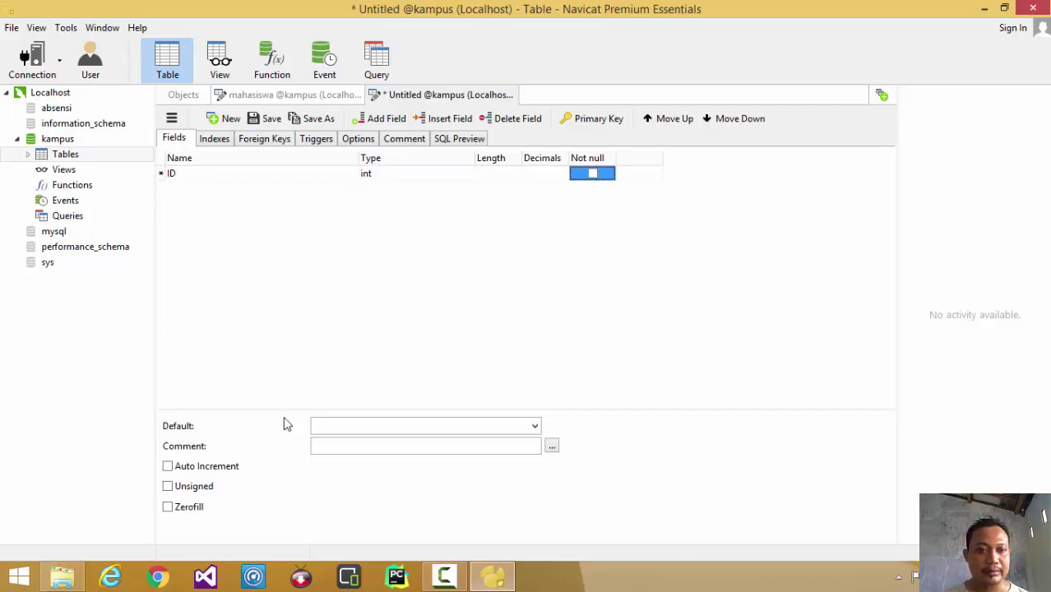
left_click(205, 469)
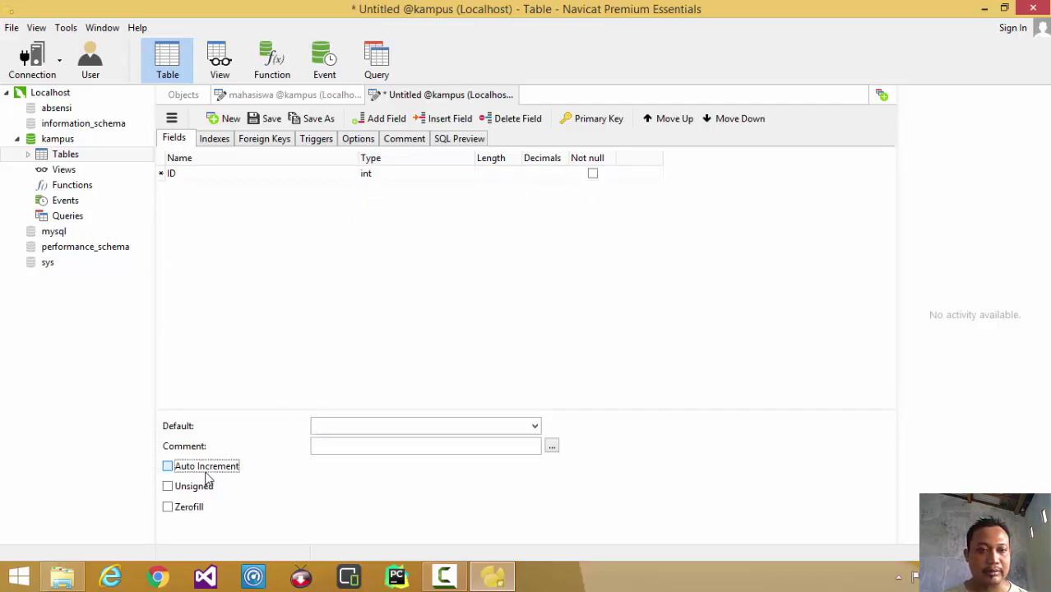
right_click(164, 175)
left_click(228, 301)
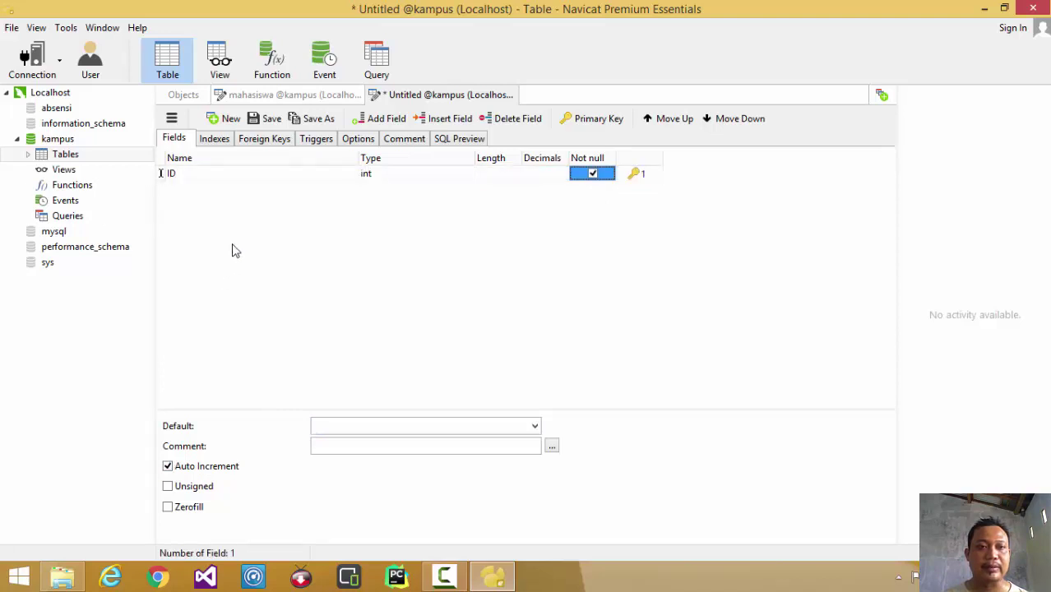
Add a Nama field below ID with type varchar, length 10 and null values disallowed.
right_click(225, 227)
key("Escape")
key("Down")
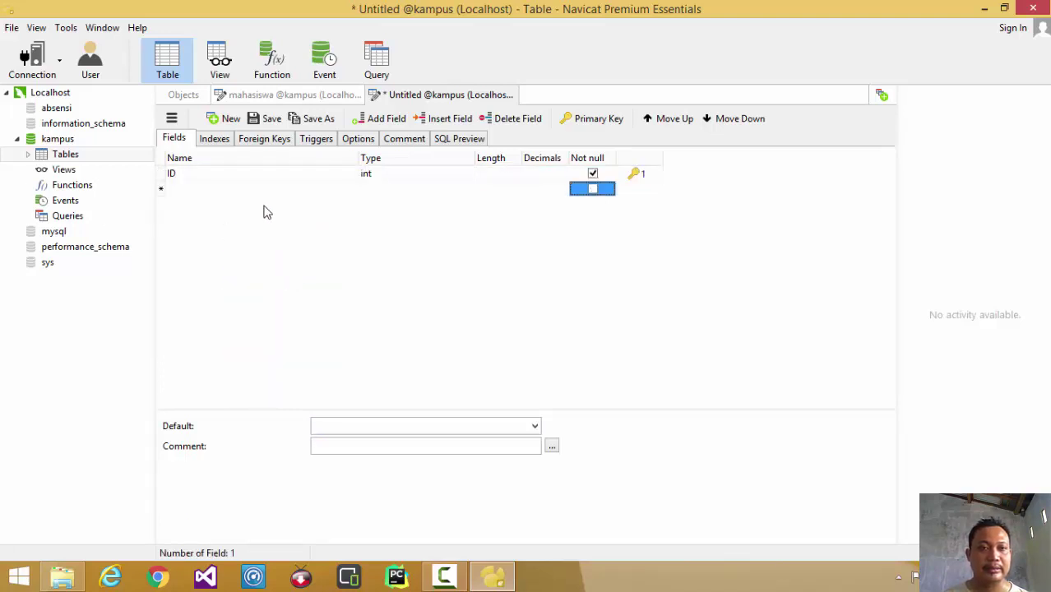
left_click(264, 195)
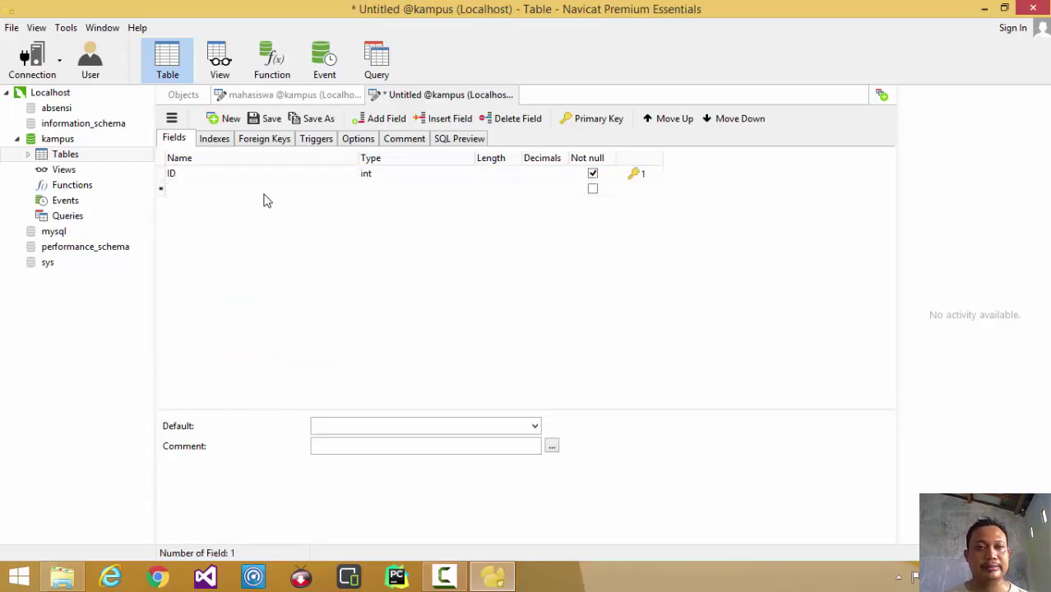
type("Nama")
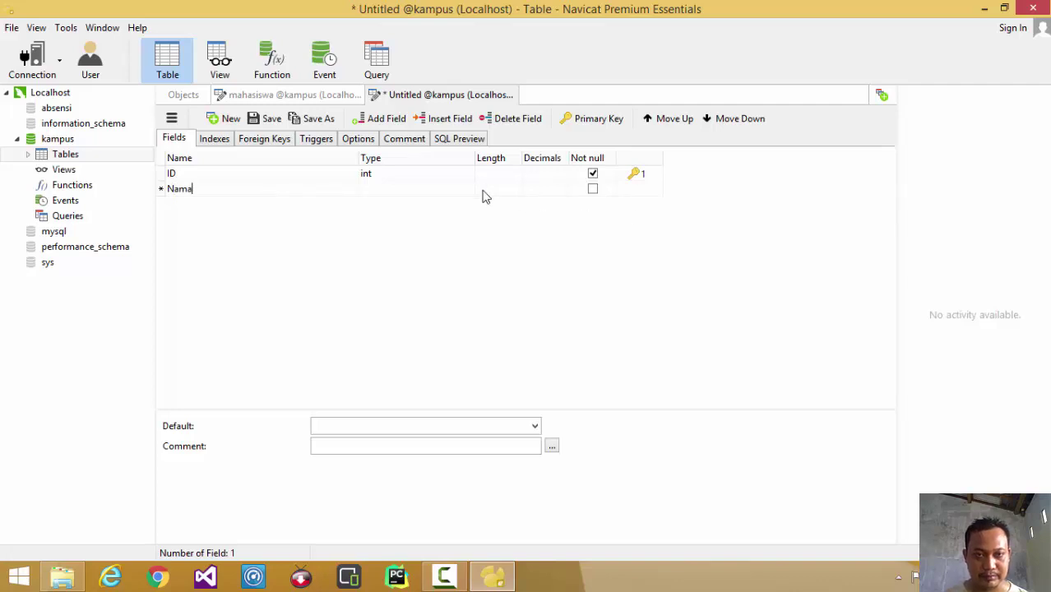
left_click(447, 190)
left_click(495, 193)
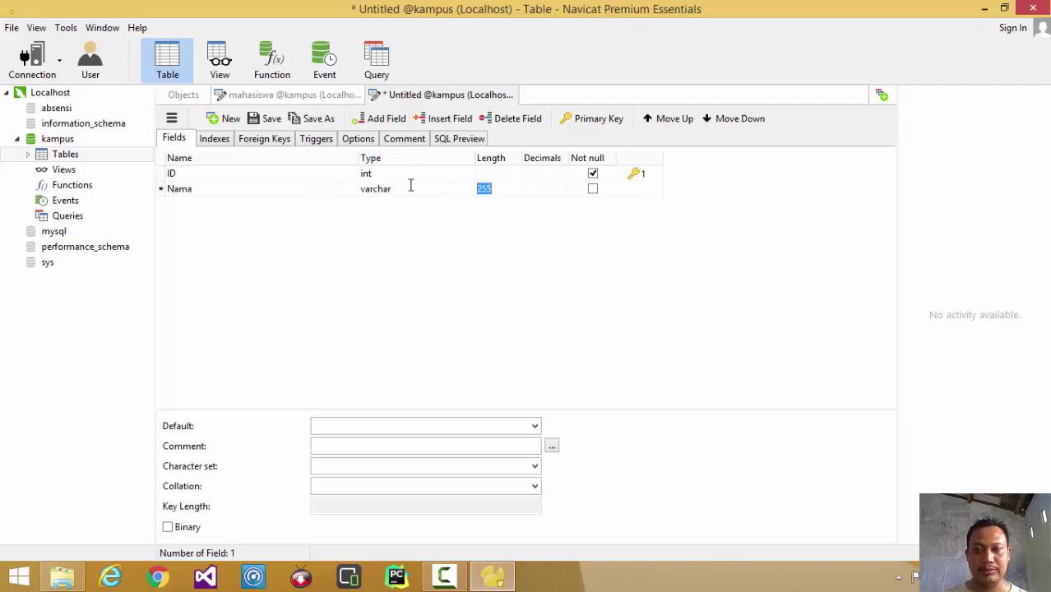
type("10")
left_click(593, 189)
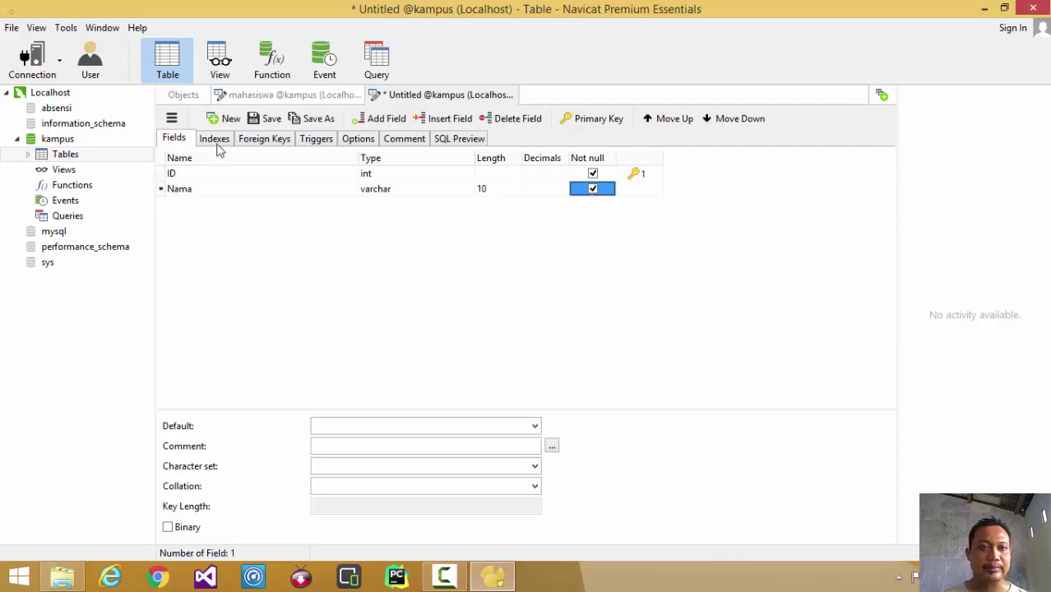
Save the new table under the name kelas.
left_click(265, 118)
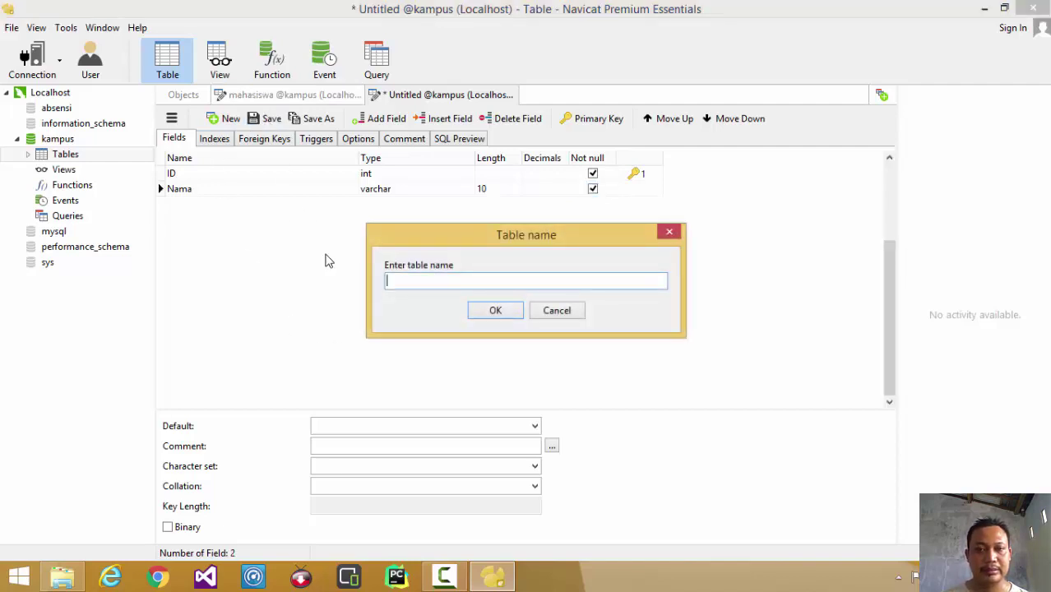
type("kelas")
left_click(510, 310)
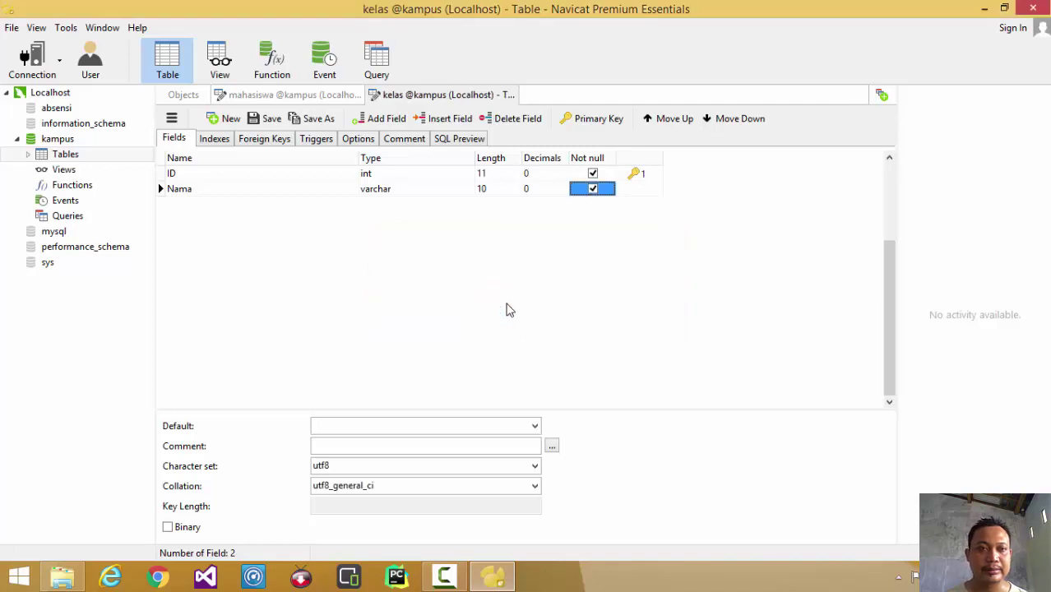
Add an index named index_kelas to the kelas table and assign the Nama field to it.
left_click(216, 139)
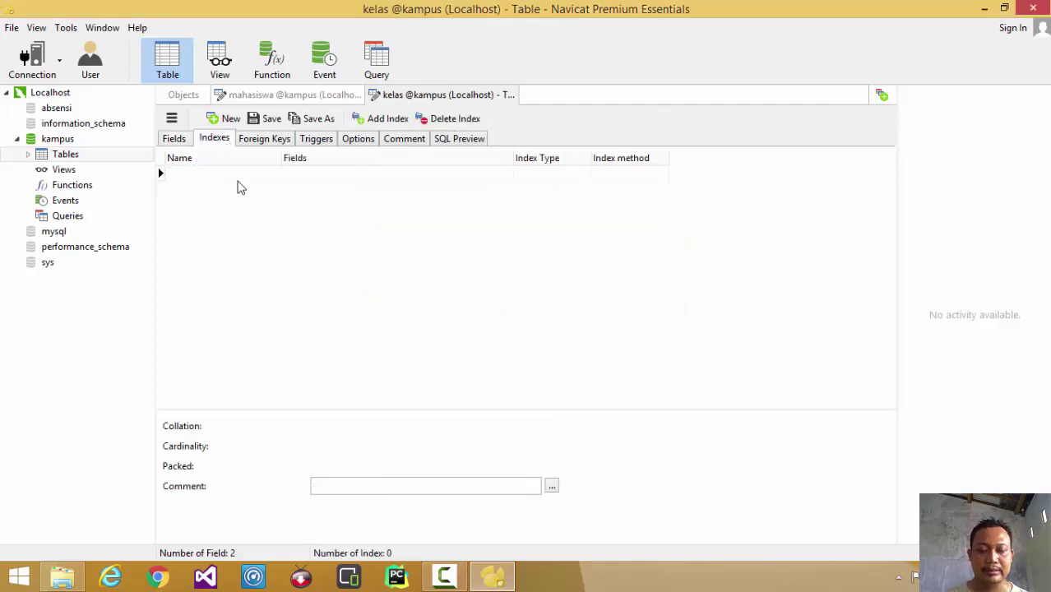
type("index_kelas")
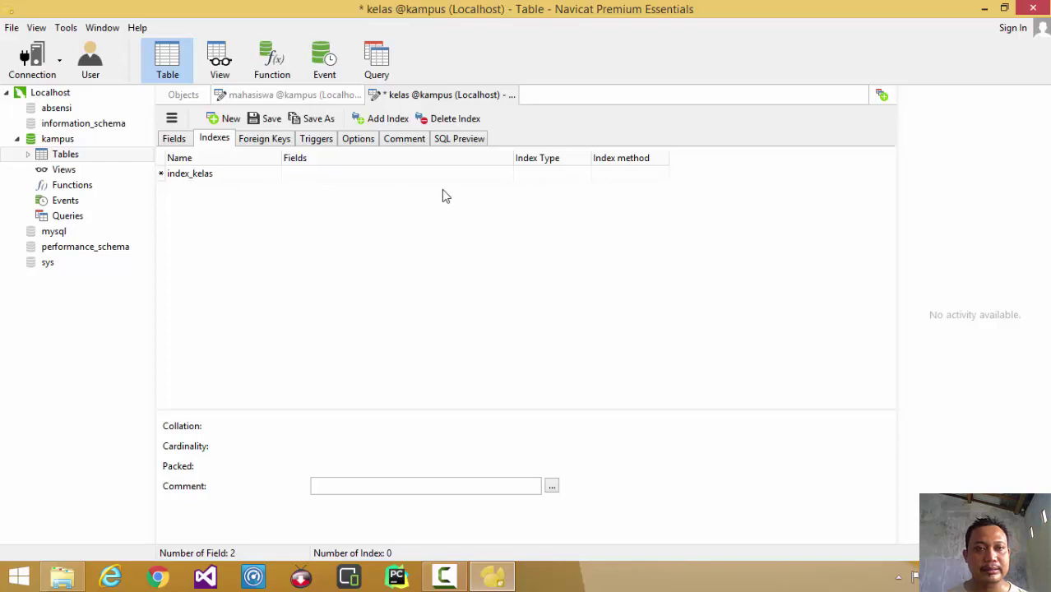
key("Tab")
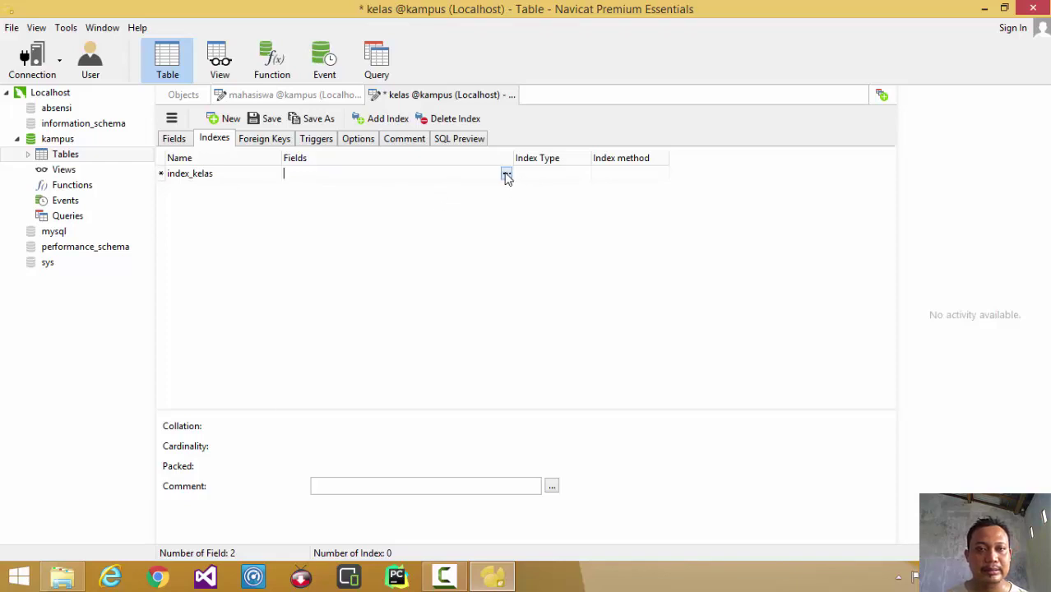
left_click(505, 173)
left_click(305, 224)
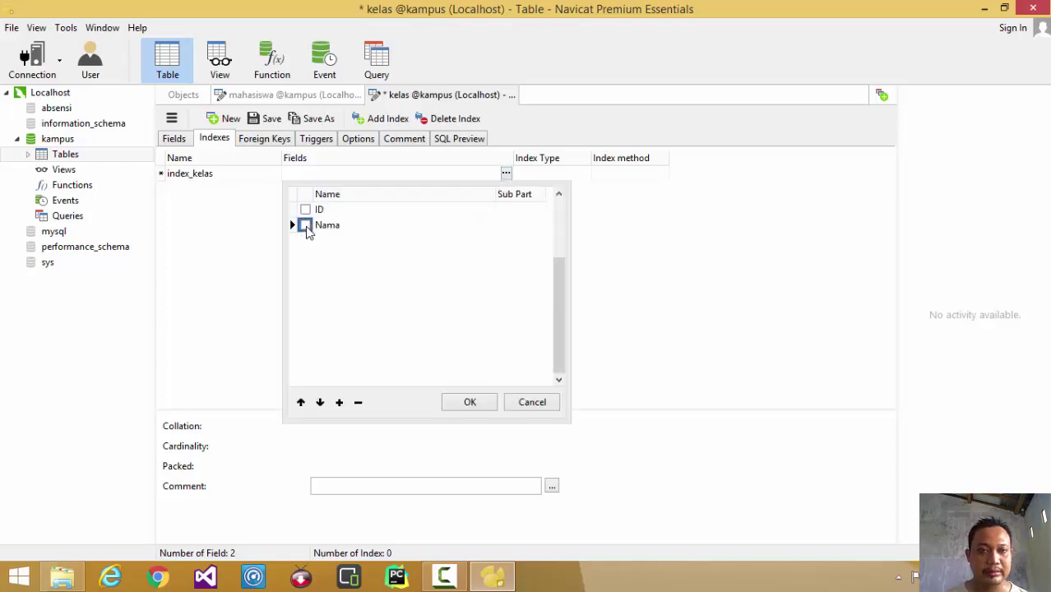
left_click(469, 402)
Set the index_kelas index type to Unique and save the kelas table.
left_click(563, 171)
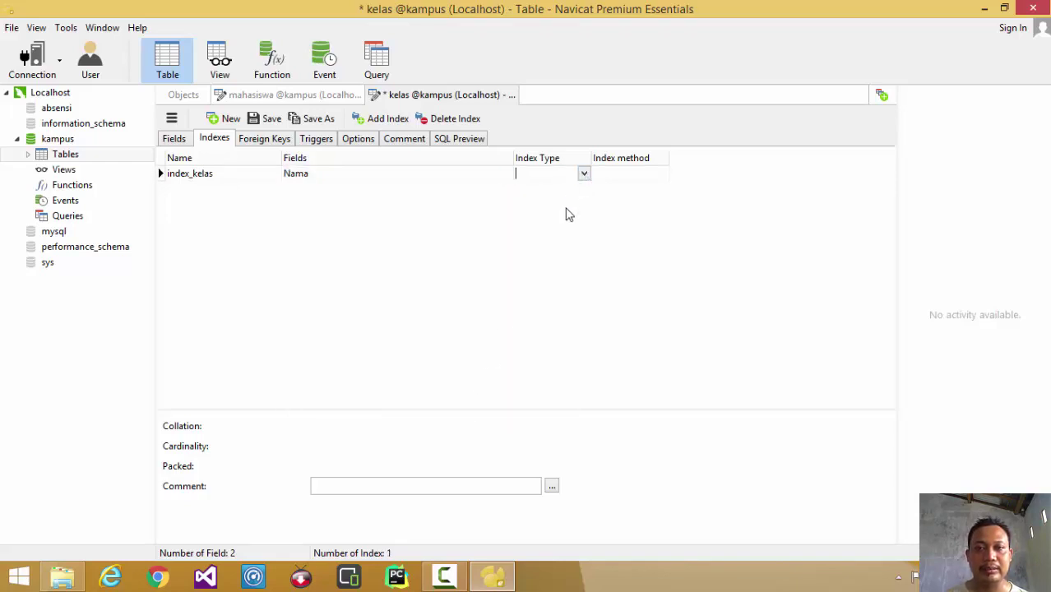
left_click(584, 175)
left_click(545, 211)
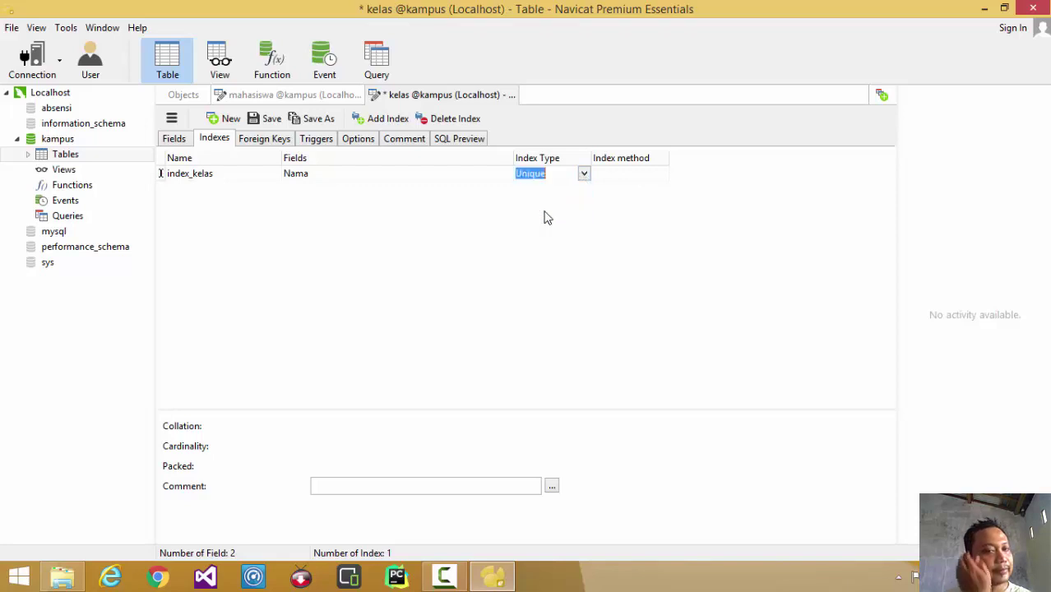
left_click(270, 122)
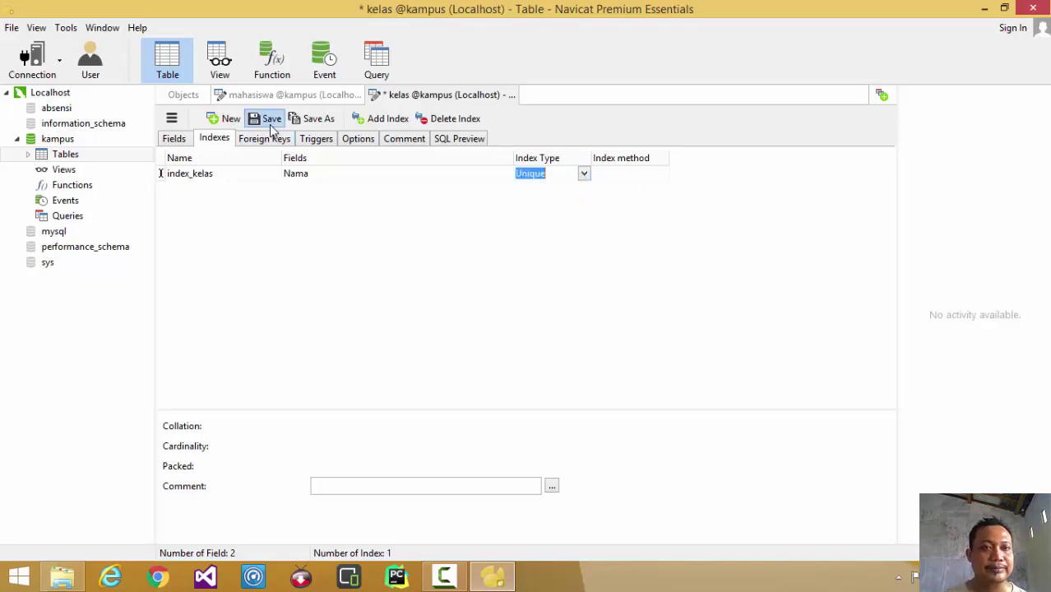
Create a new table in the kampus database with a first field ID of type int, null values disallowed.
double_click(68, 155)
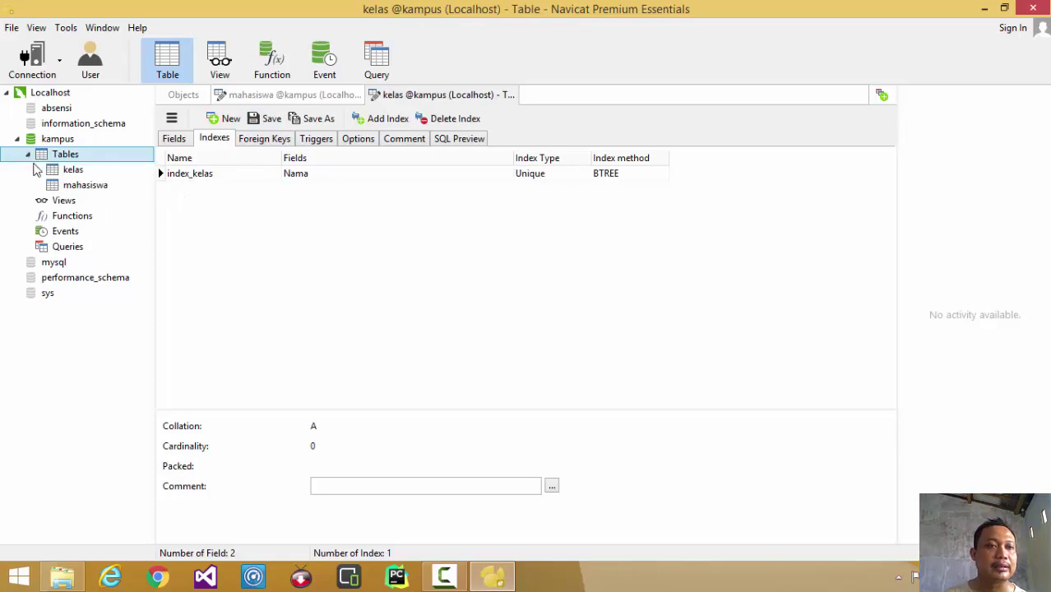
right_click(93, 160)
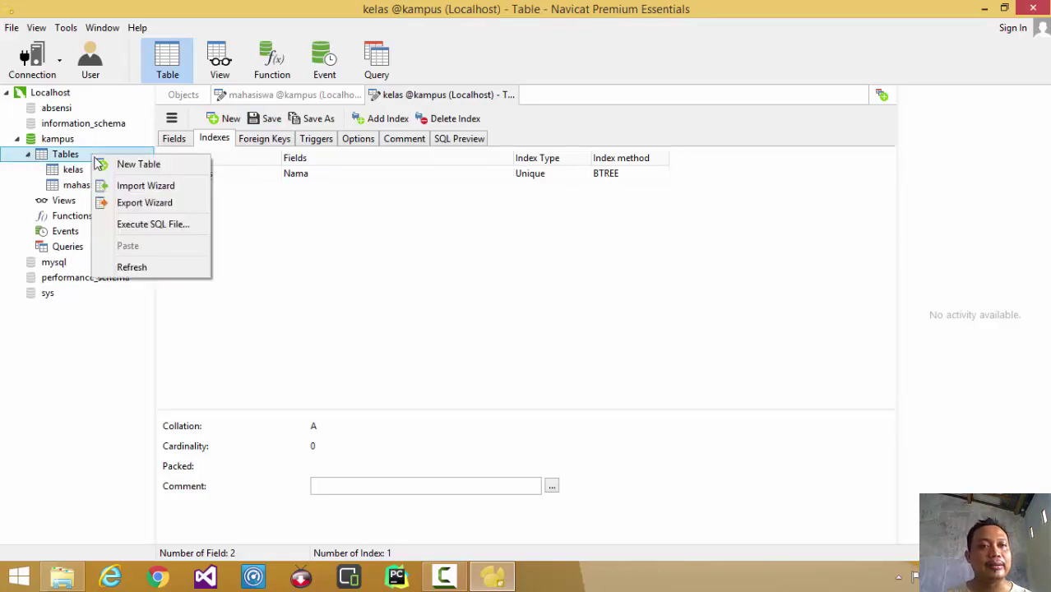
left_click(103, 167)
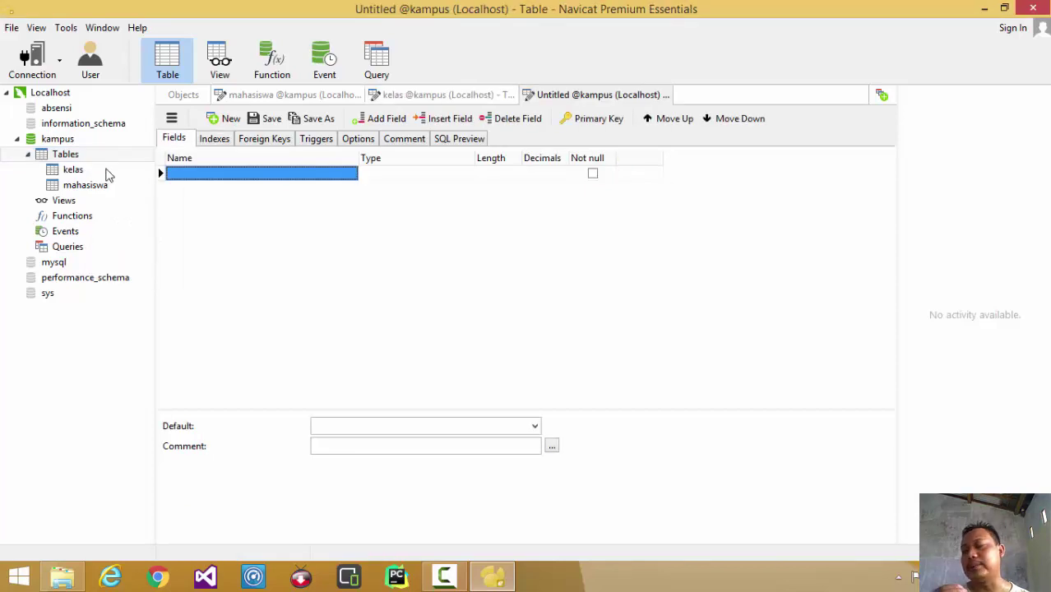
left_click(205, 174)
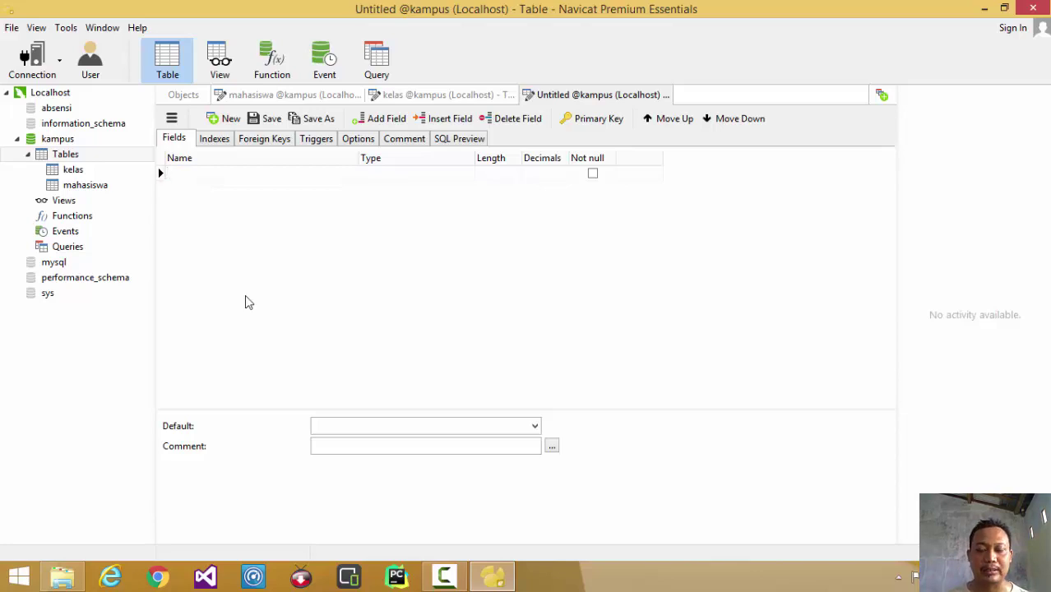
type("ID")
left_click(410, 174)
type("int")
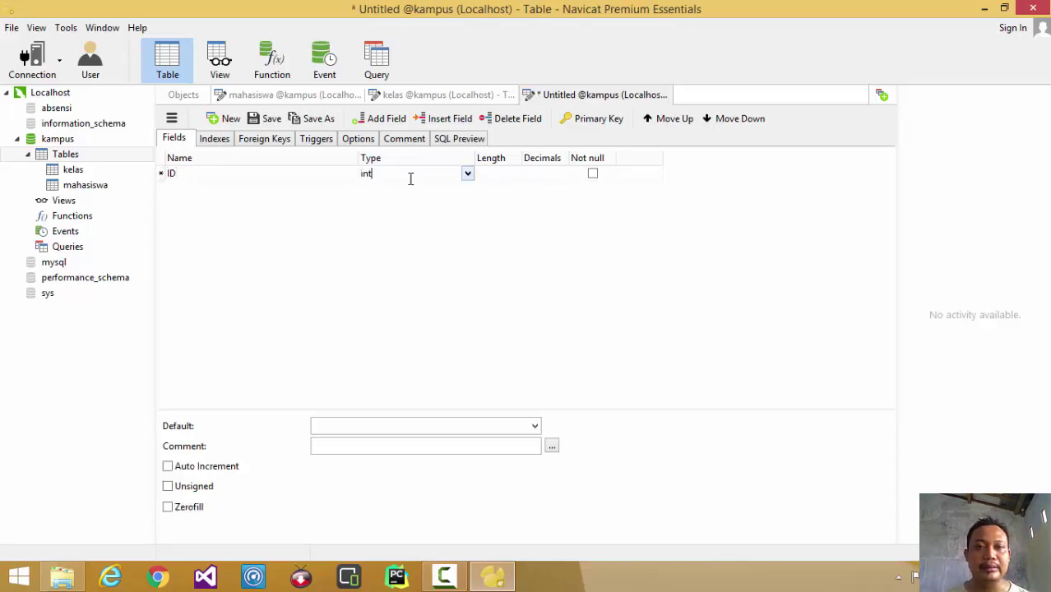
left_click(593, 174)
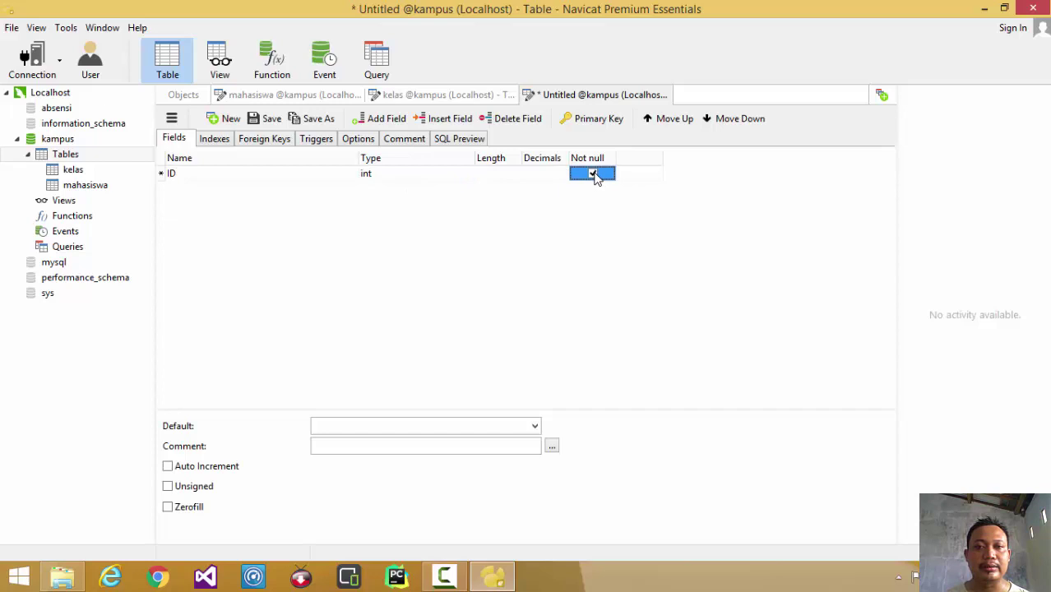
Make the new table's ID field the primary key and enable auto increment for it.
right_click(161, 173)
left_click(197, 296)
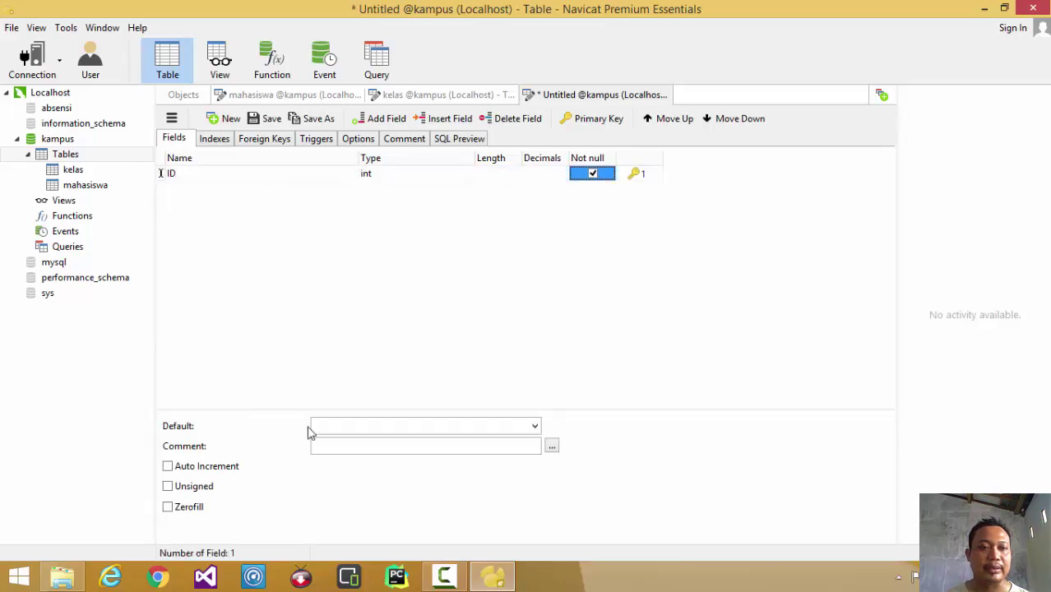
left_click(220, 467)
Add a mahasiswa field of type int below ID and leave its length empty.
right_click(226, 273)
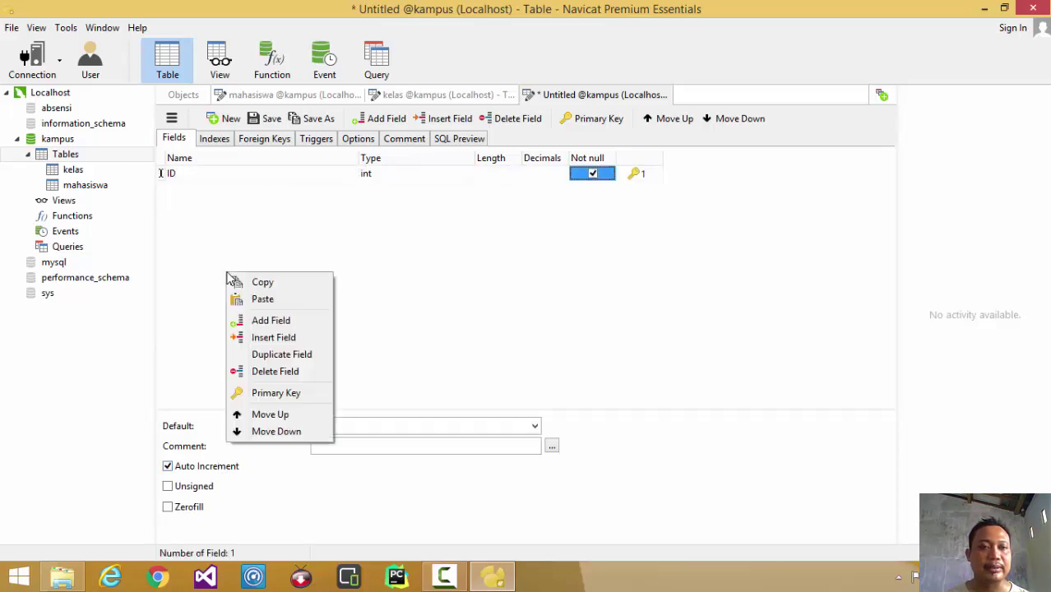
left_click(303, 328)
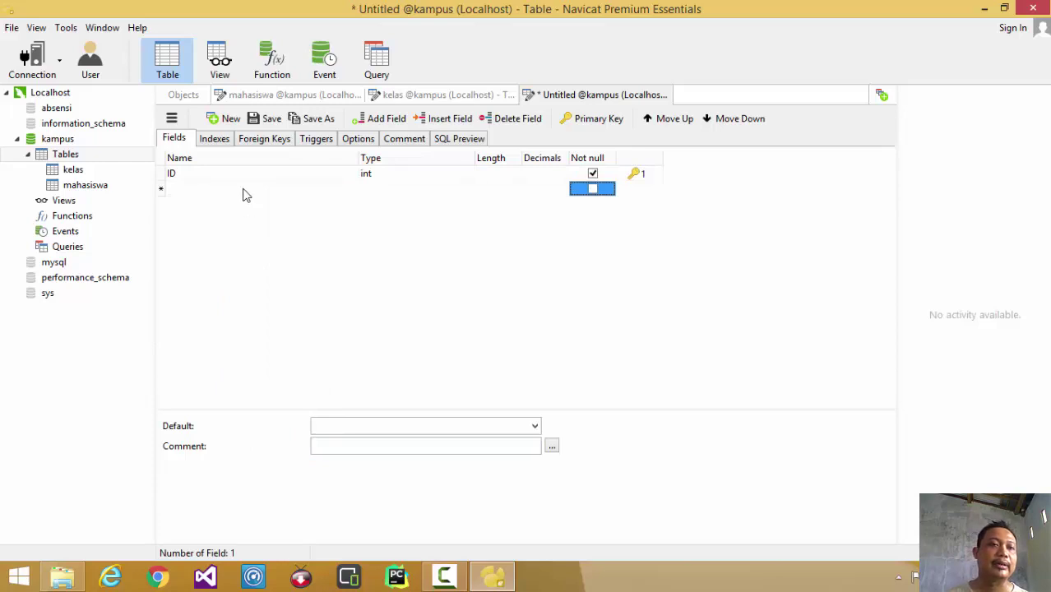
type("mahass")
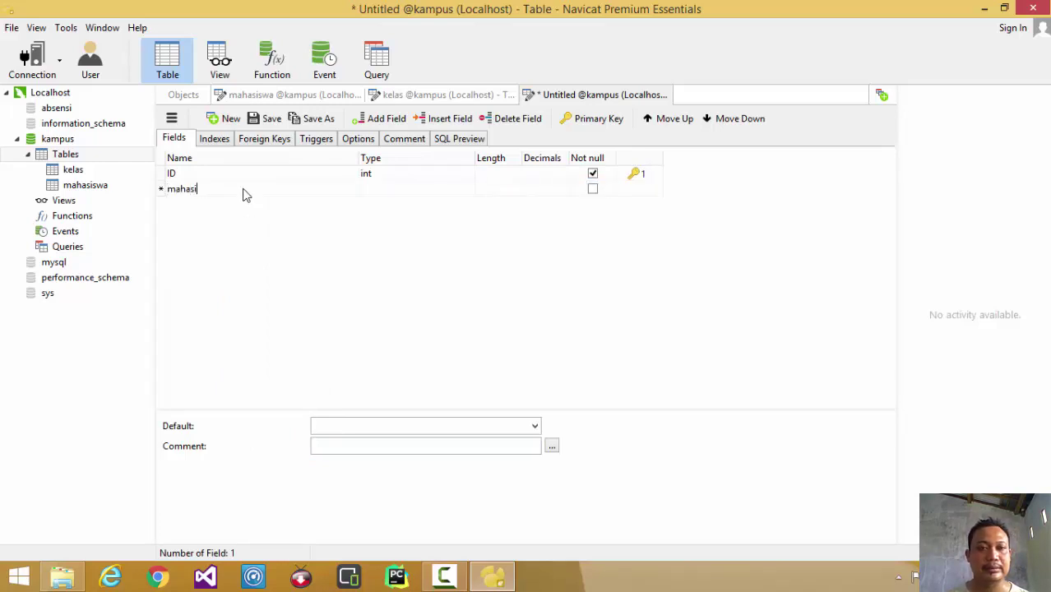
key("BackSpace")
type("iswa")
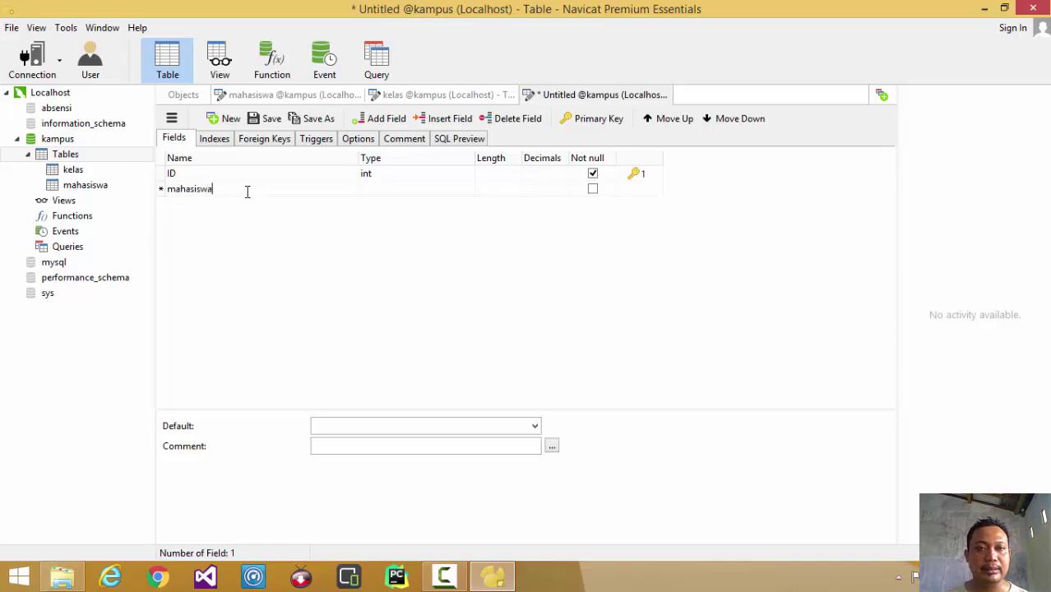
left_click(380, 189)
left_click(467, 188)
scroll(462, 207, "up", 2)
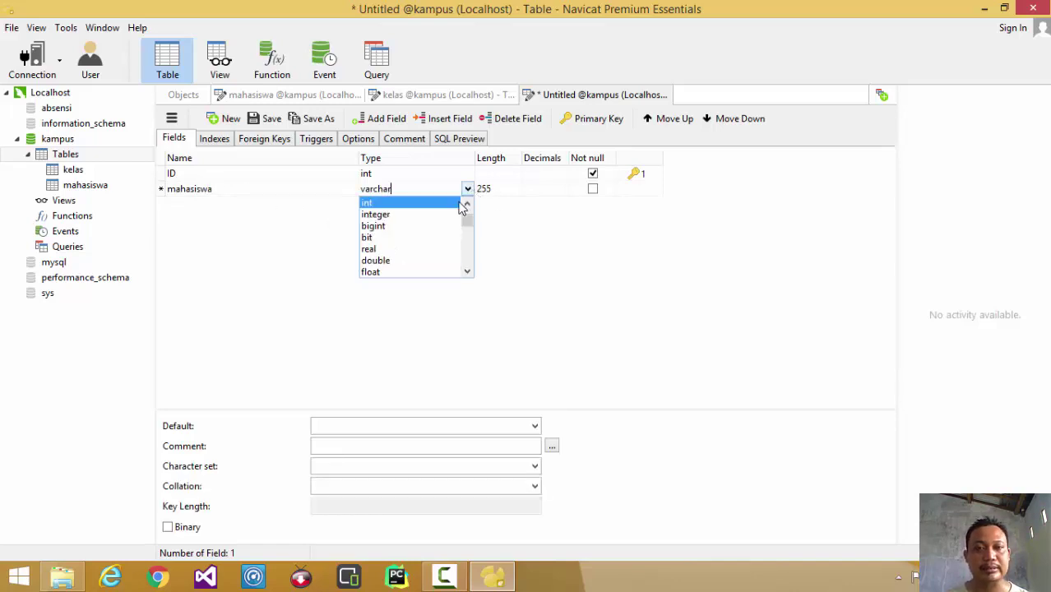
left_click(459, 202)
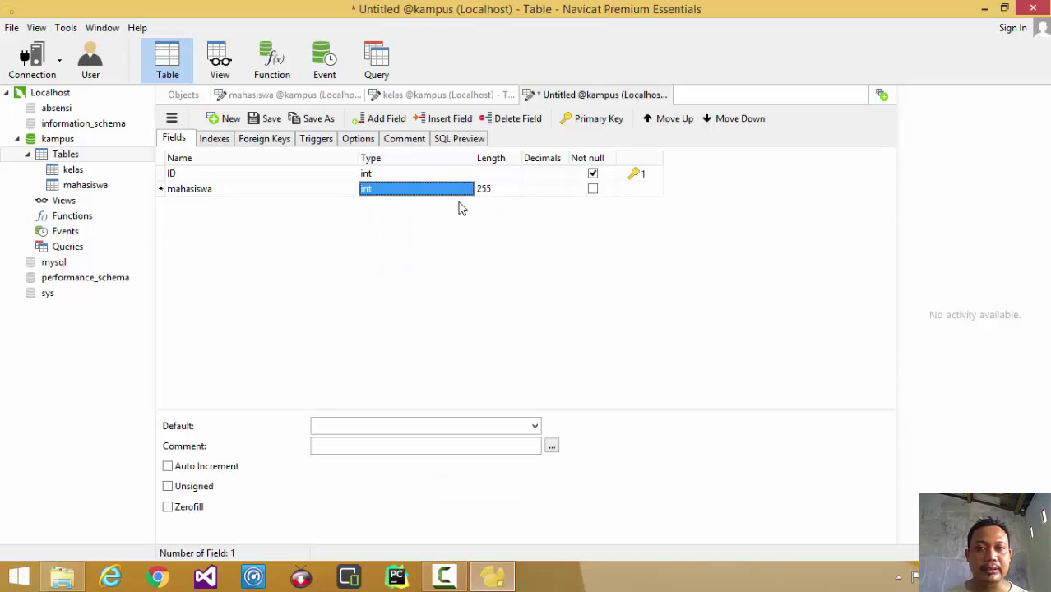
right_click(213, 253)
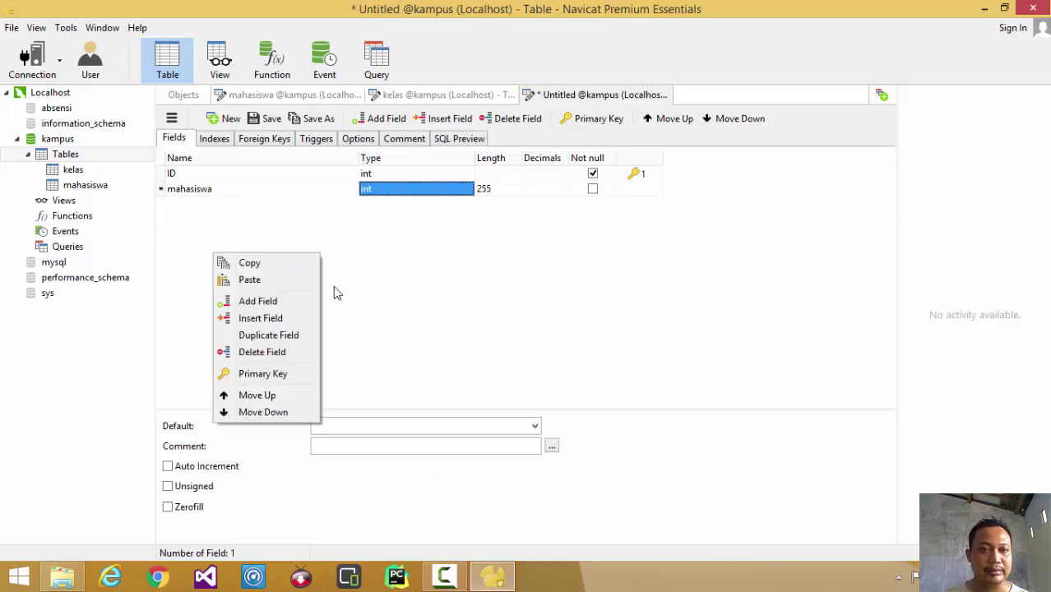
left_click(500, 188)
key("BackSpace")
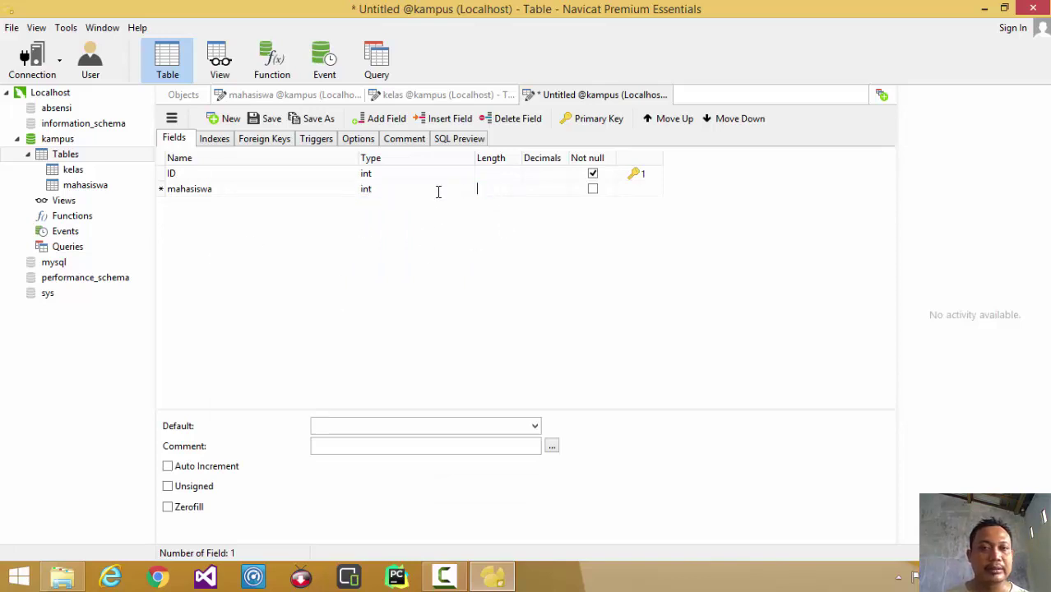
Add a kelas field of type int below the mahasiswa field.
right_click(240, 273)
left_click(315, 320)
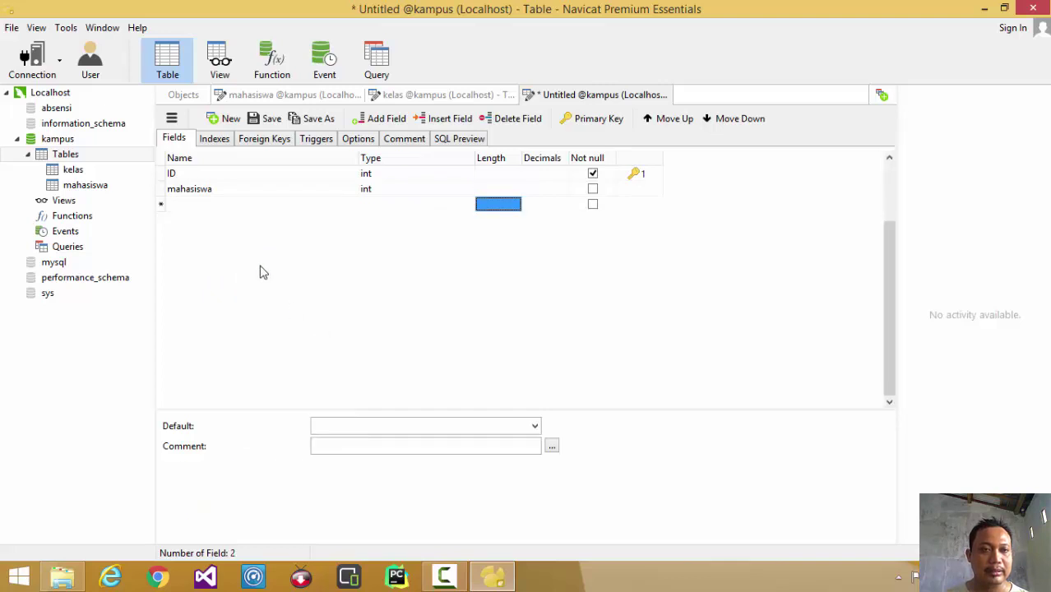
left_click(238, 209)
type("ke")
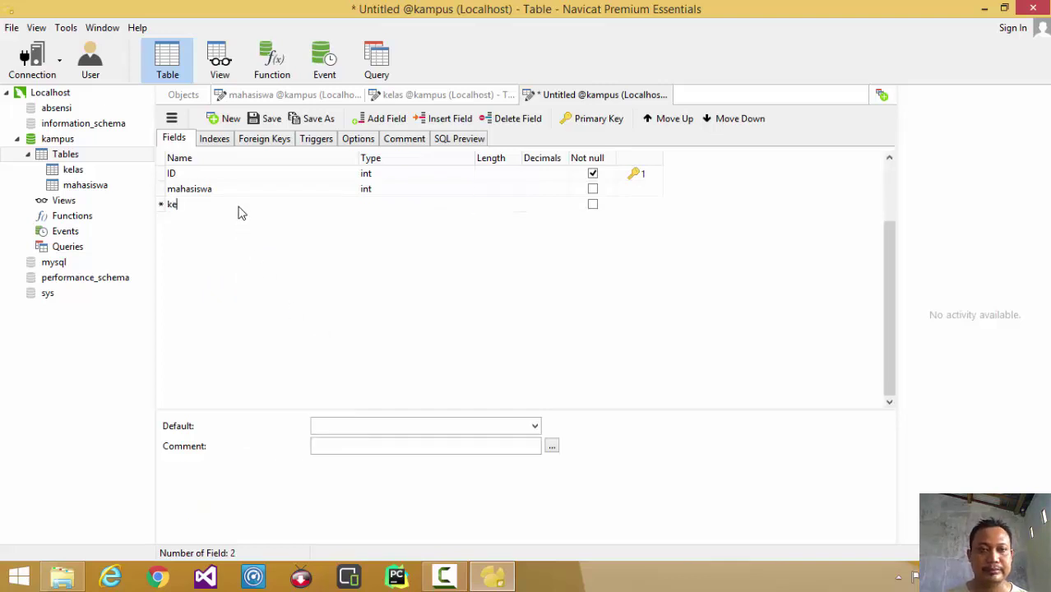
type("las")
left_click(443, 205)
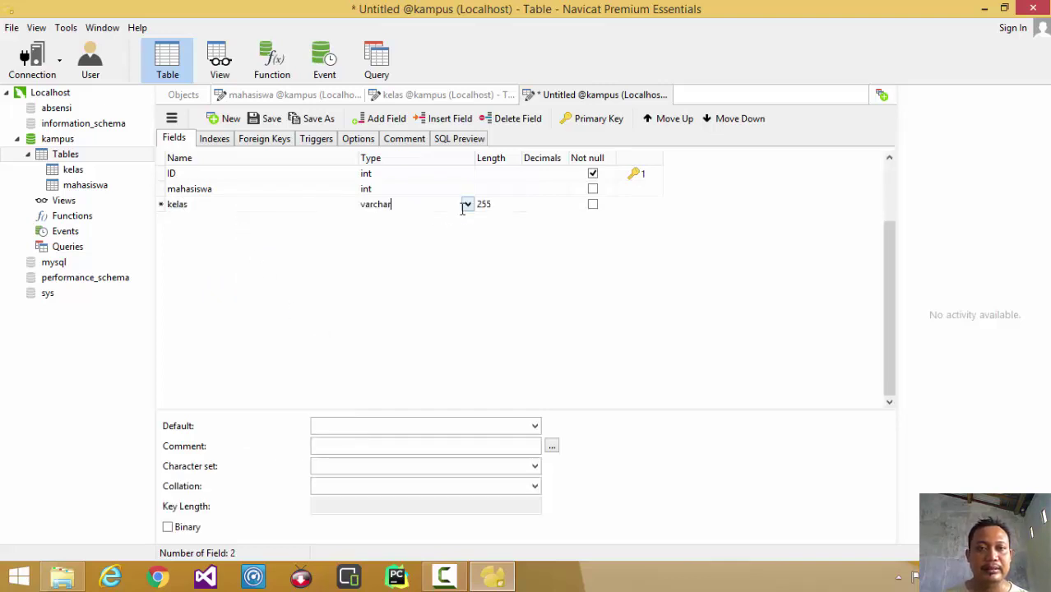
left_click(465, 209)
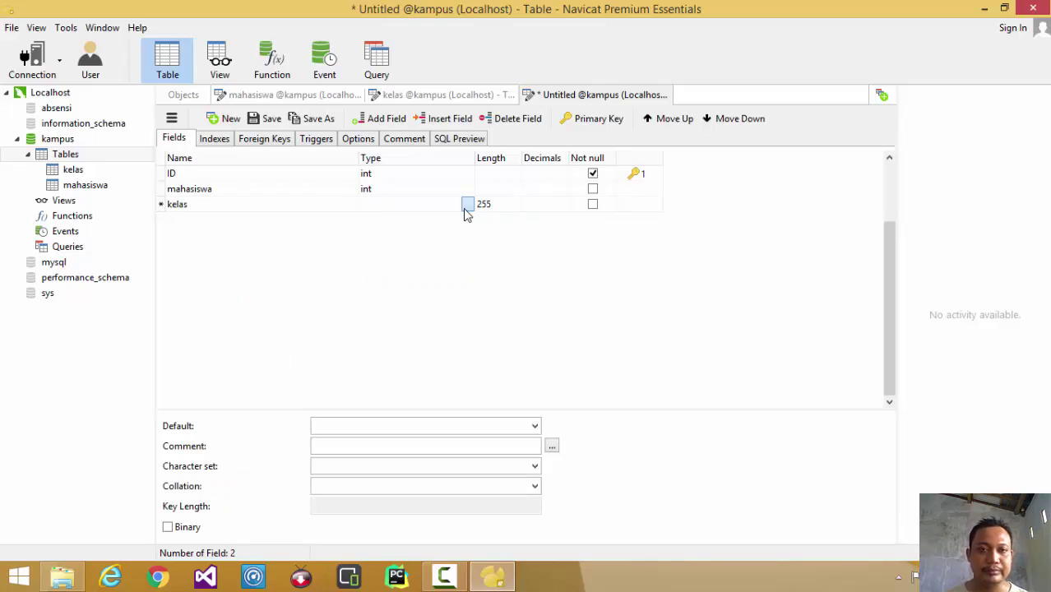
left_click(467, 209)
left_click(401, 253)
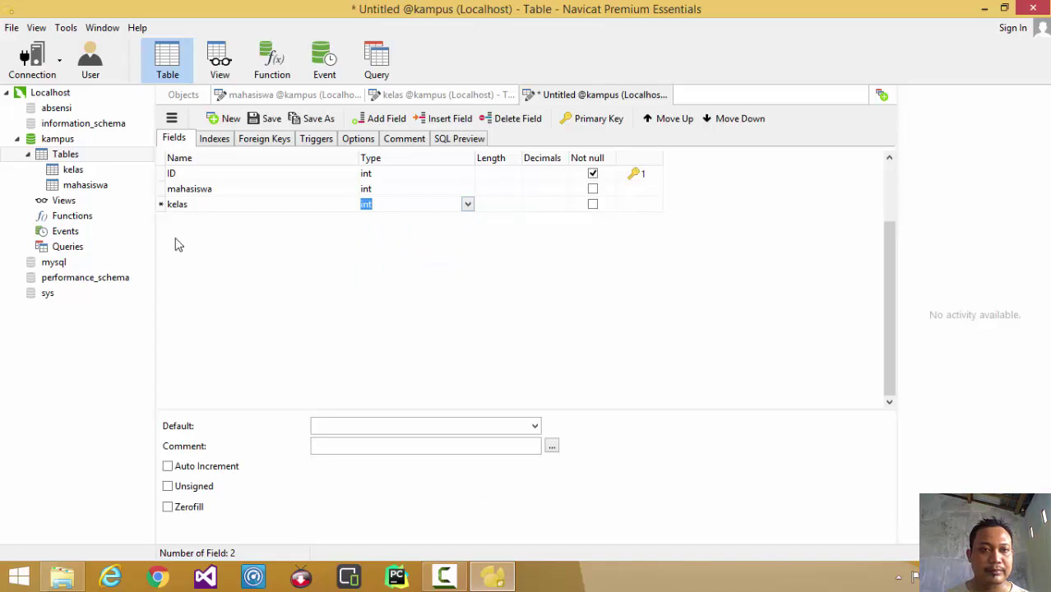
Save the three-field table under the name kelasmahasiswa.
left_click(168, 178)
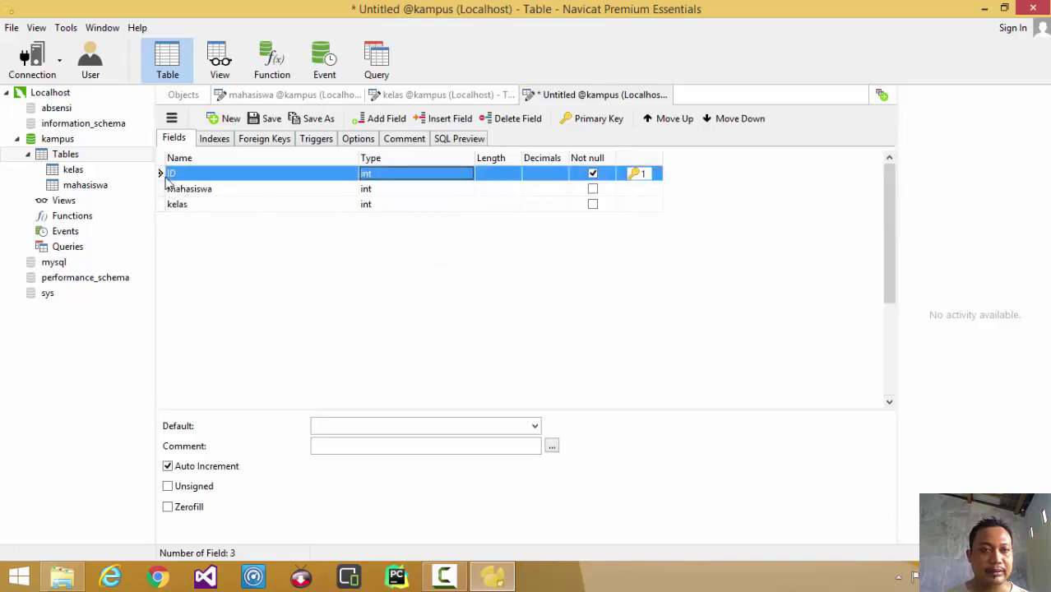
left_click(266, 118)
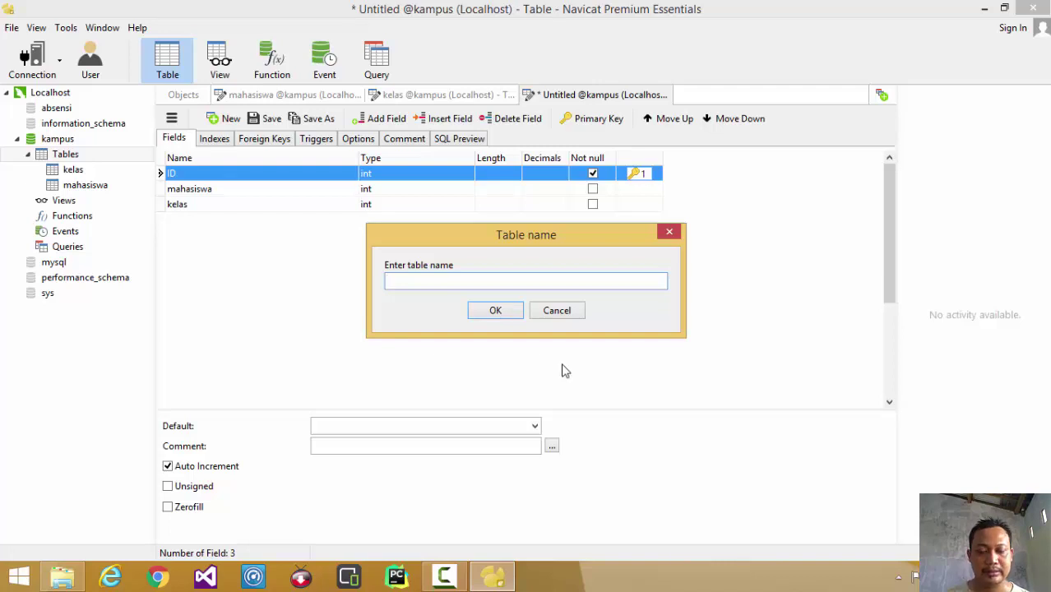
type("kel")
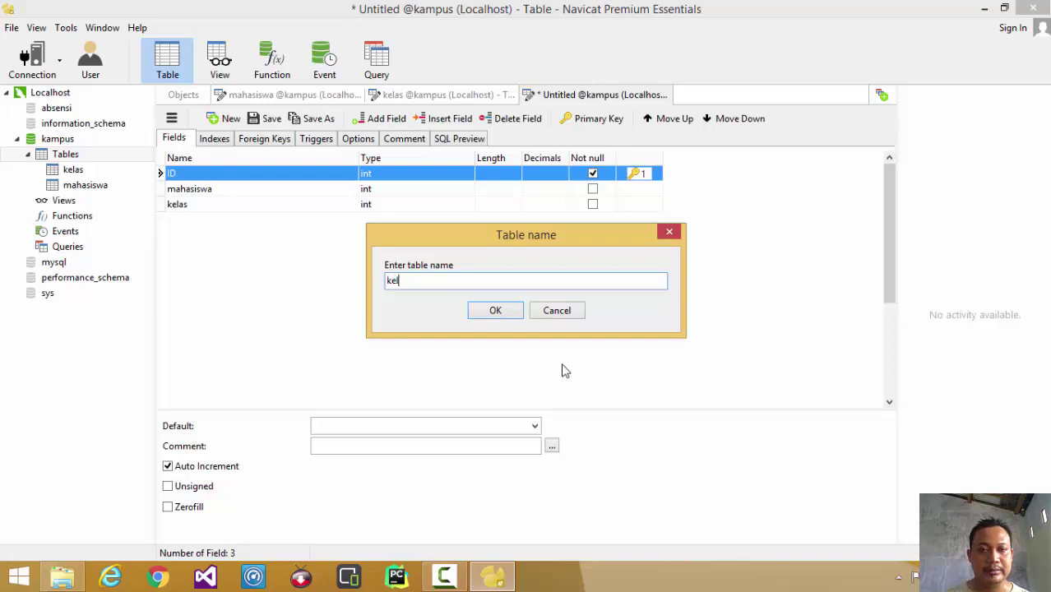
type("asmahasiswa")
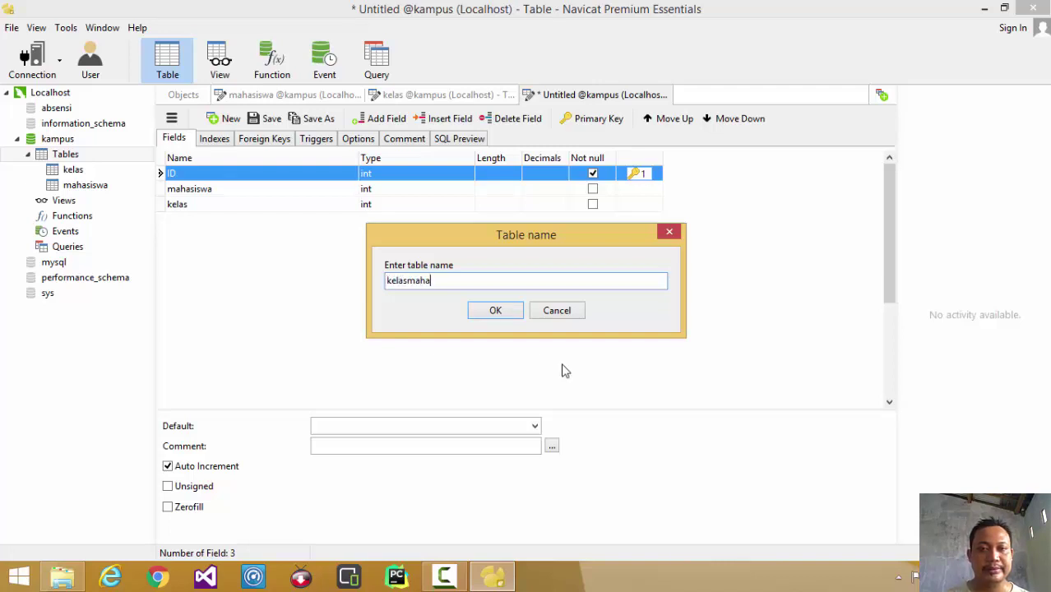
left_click(495, 310)
Add a foreign key named foregn_mahasiswa to the kelasmahasiswa table on its mahasiswa field.
left_click(273, 139)
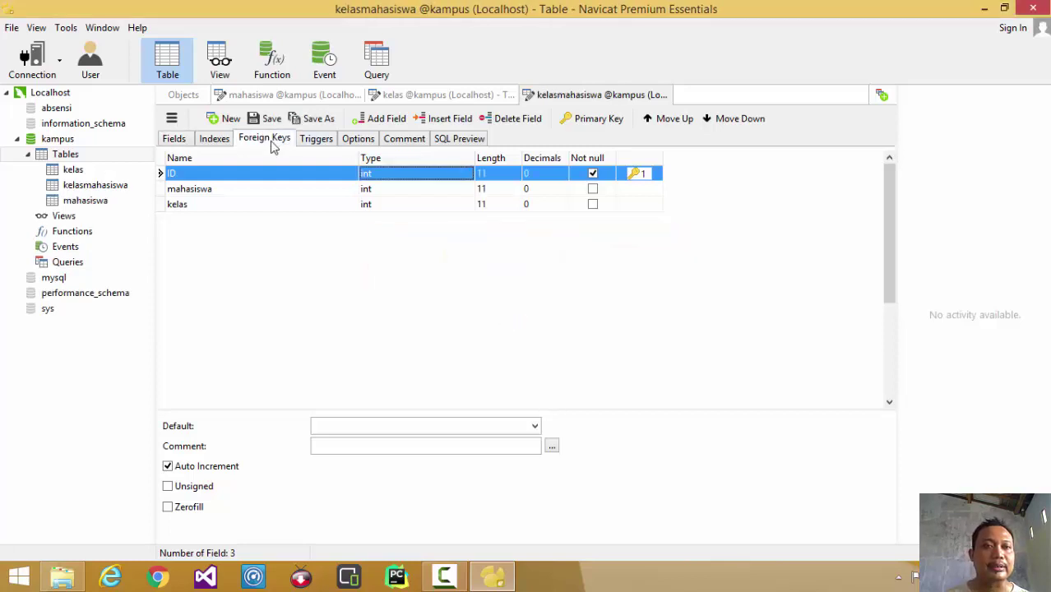
left_click(210, 176)
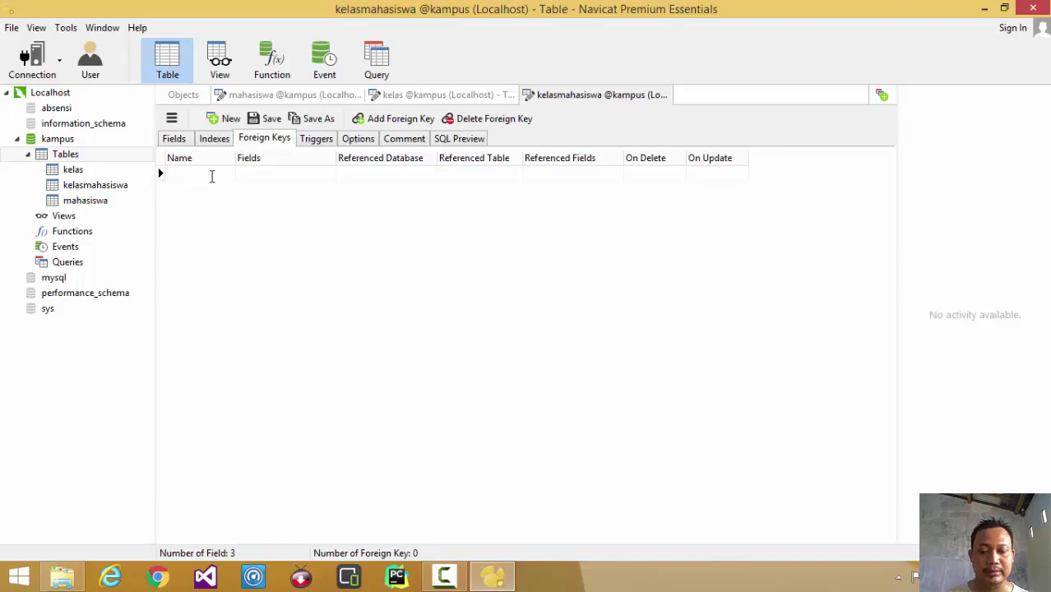
type("foregn")
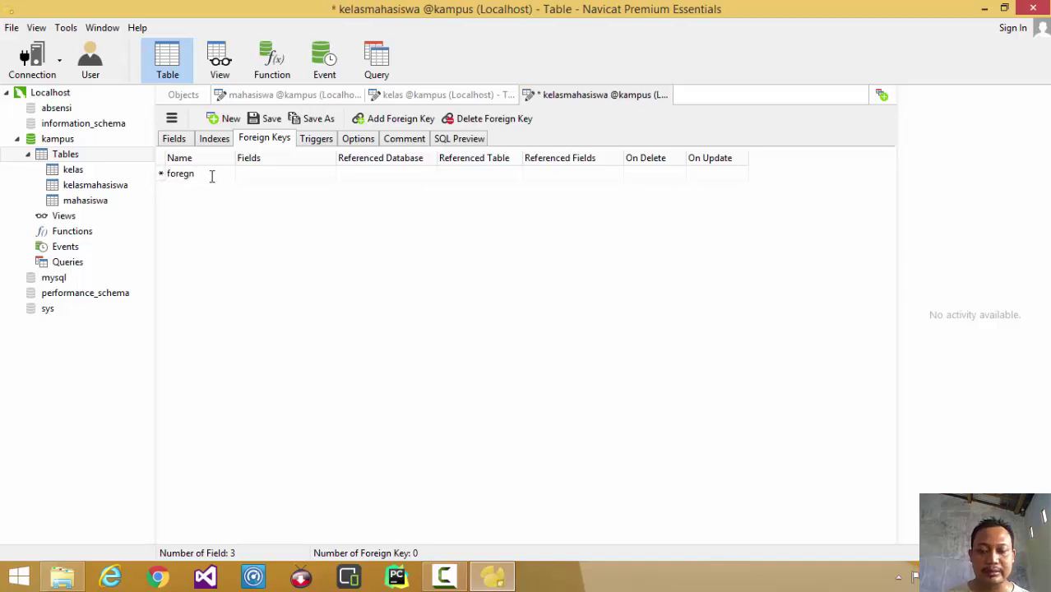
type("_mahas")
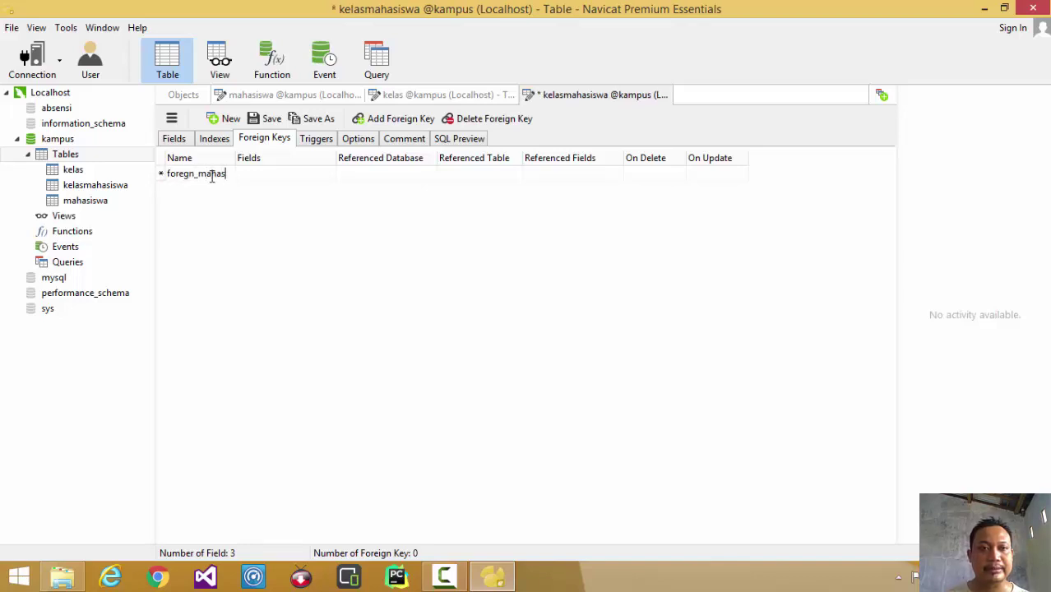
type("iswa")
left_click(289, 176)
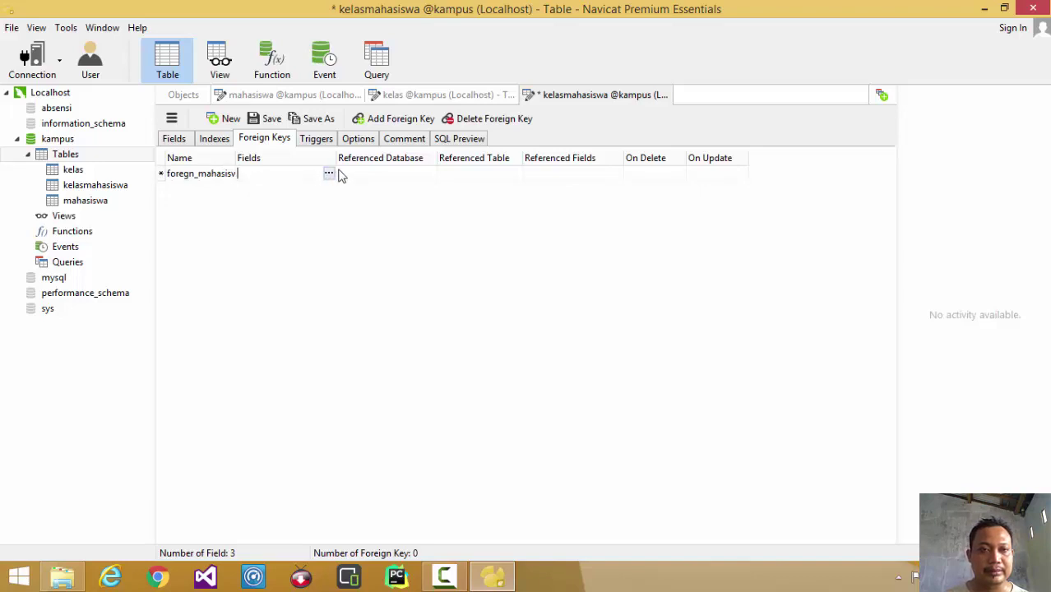
left_click(329, 173)
left_click(263, 225)
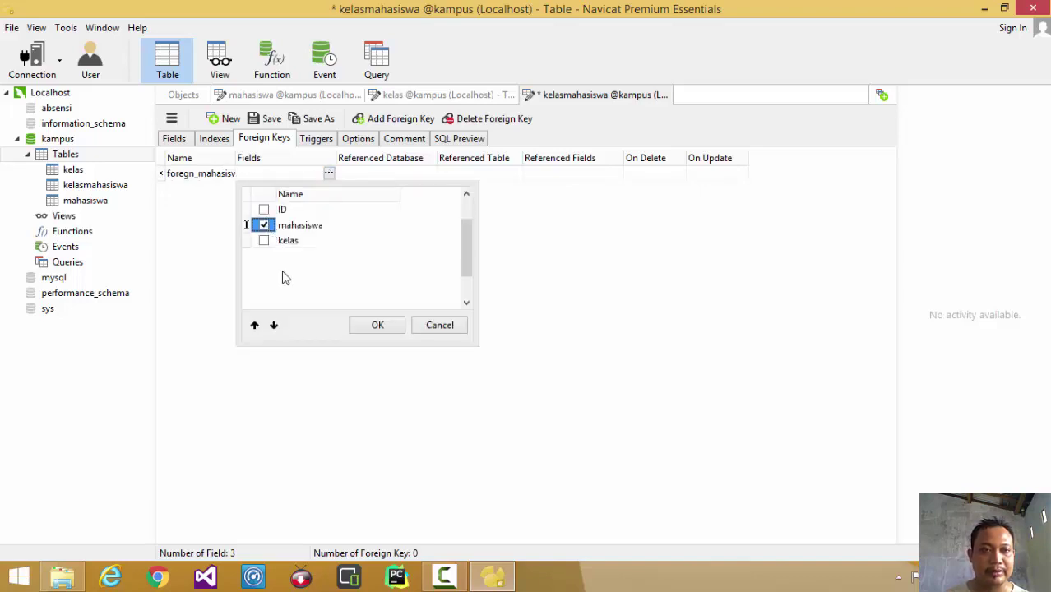
left_click(377, 324)
Make the foregn_mahasiswa key reference the ID field of the mahasiswa table in the kampus database.
left_click(424, 174)
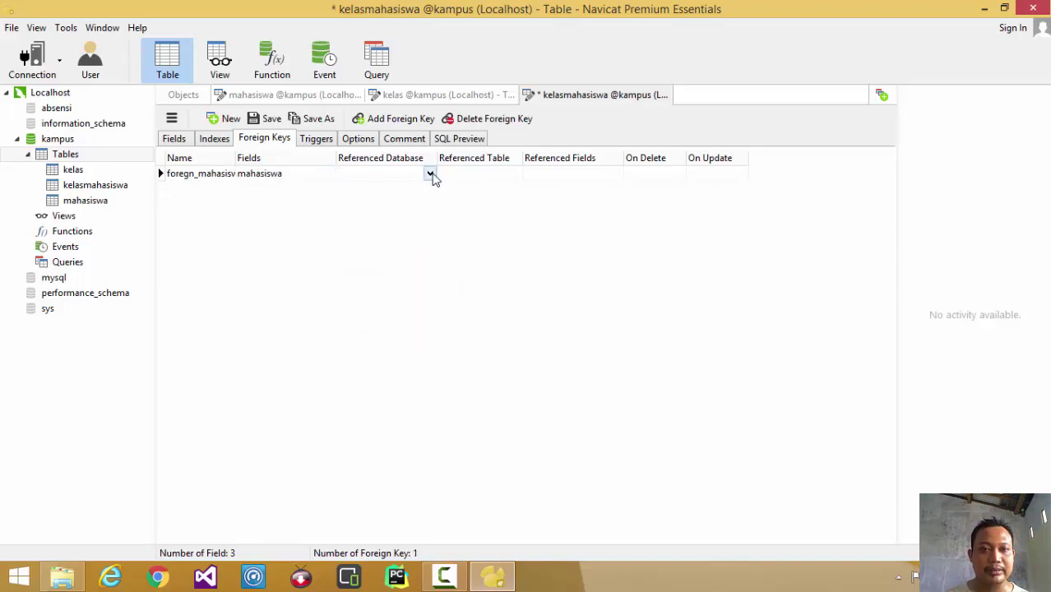
left_click(429, 174)
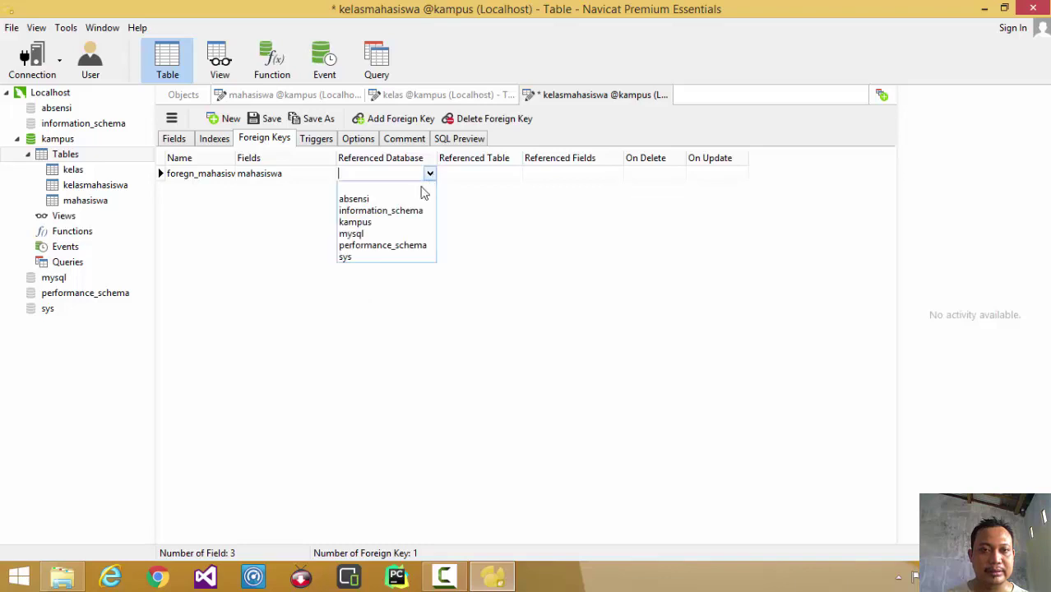
left_click(360, 224)
left_click(463, 175)
left_click(515, 174)
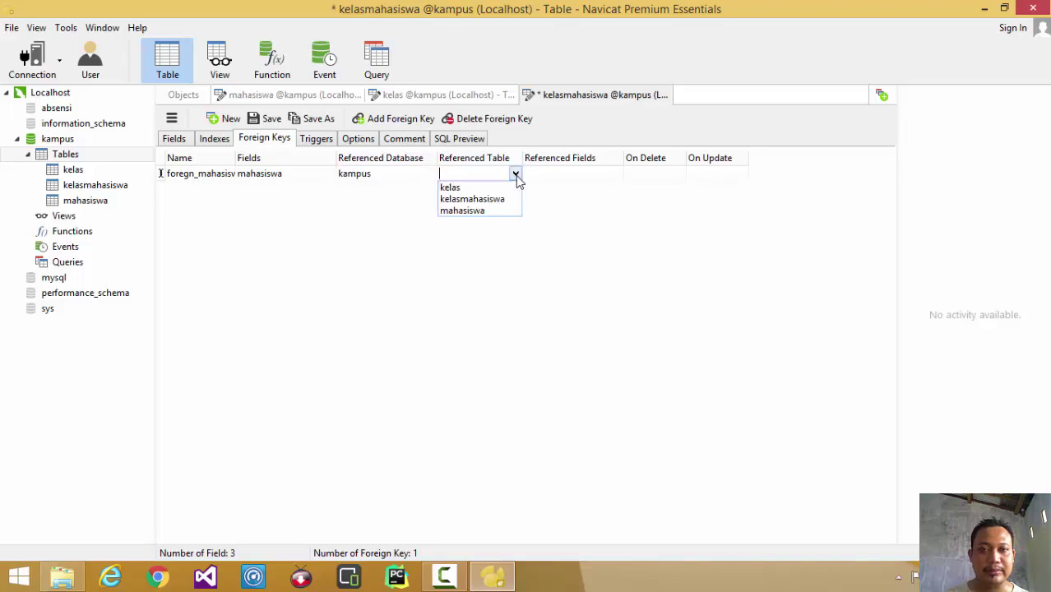
left_click(480, 212)
left_click(593, 175)
left_click(616, 173)
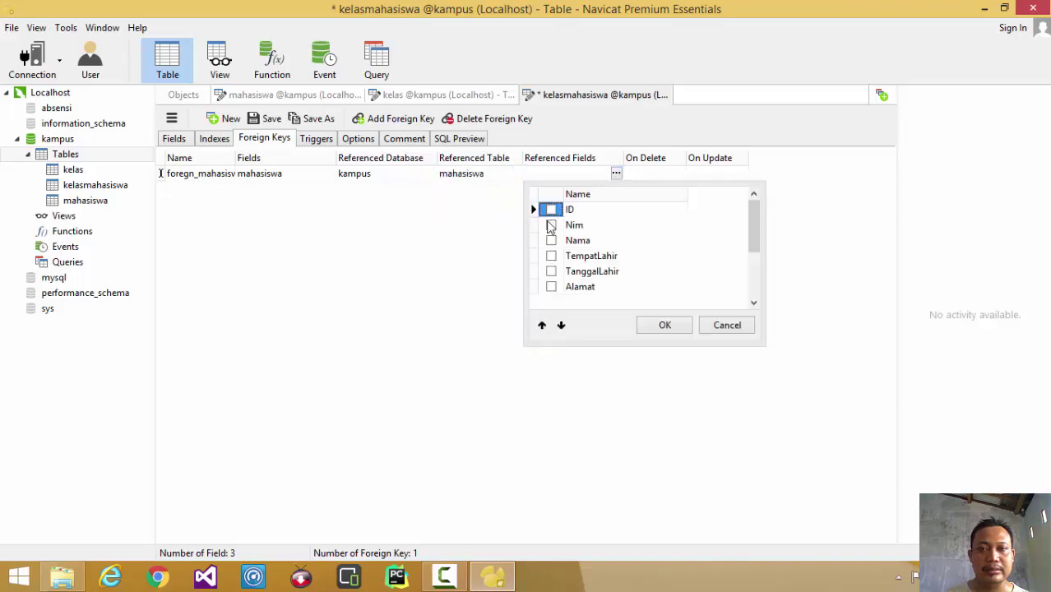
left_click(551, 210)
left_click(663, 324)
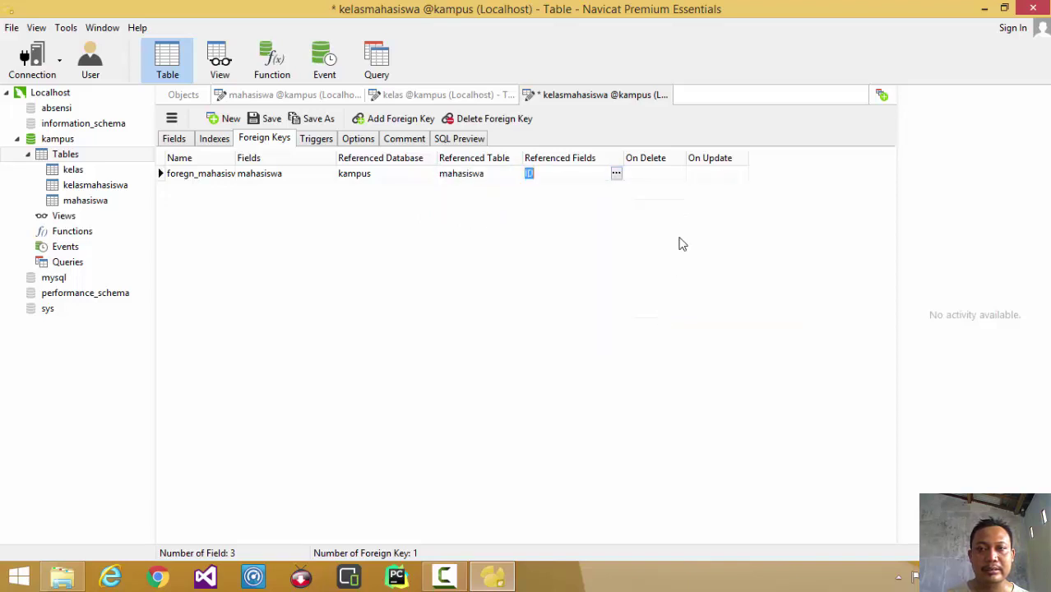
Set both the delete and update actions of the foregn_mahasiswa key to CASCADE.
left_click(674, 174)
left_click(678, 174)
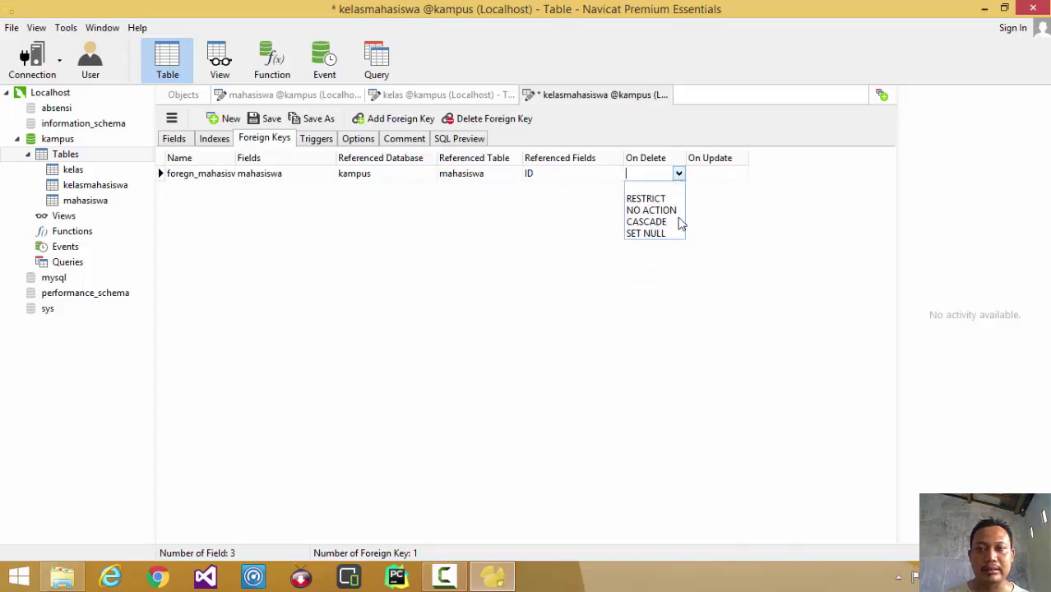
left_click(679, 222)
left_click(706, 180)
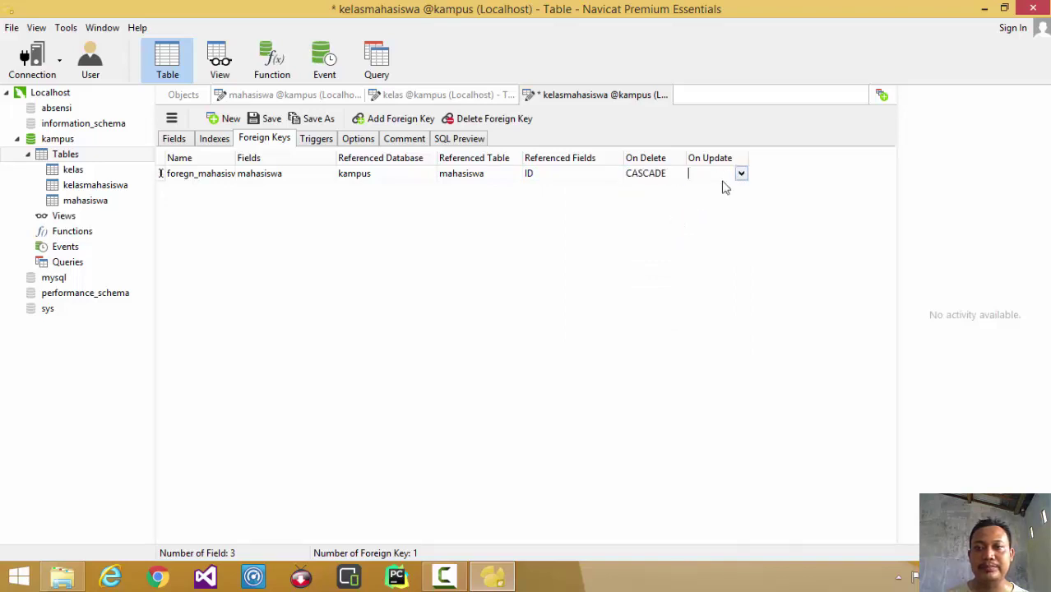
left_click(742, 175)
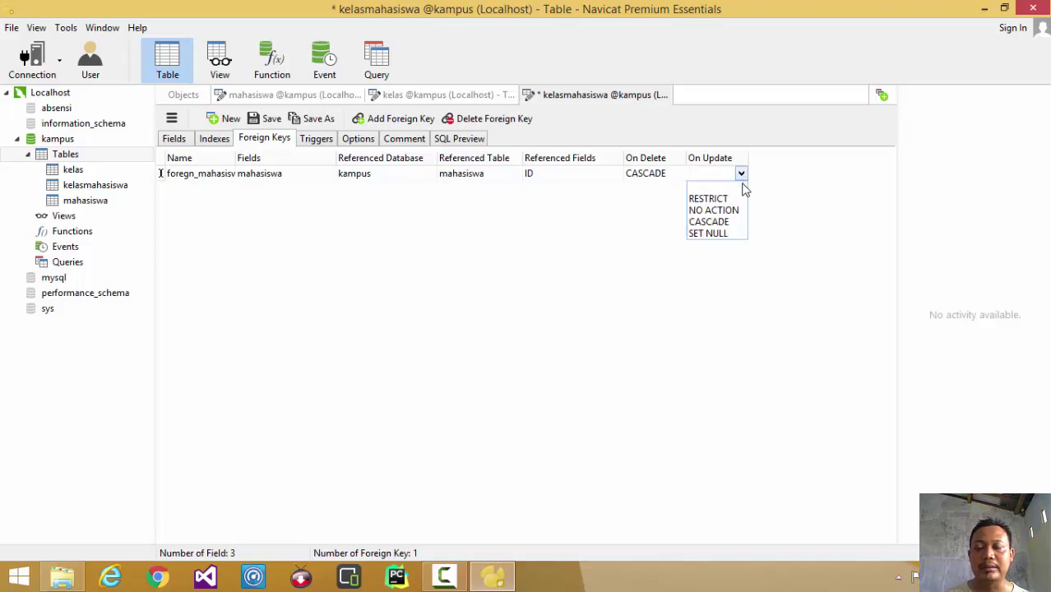
left_click(710, 222)
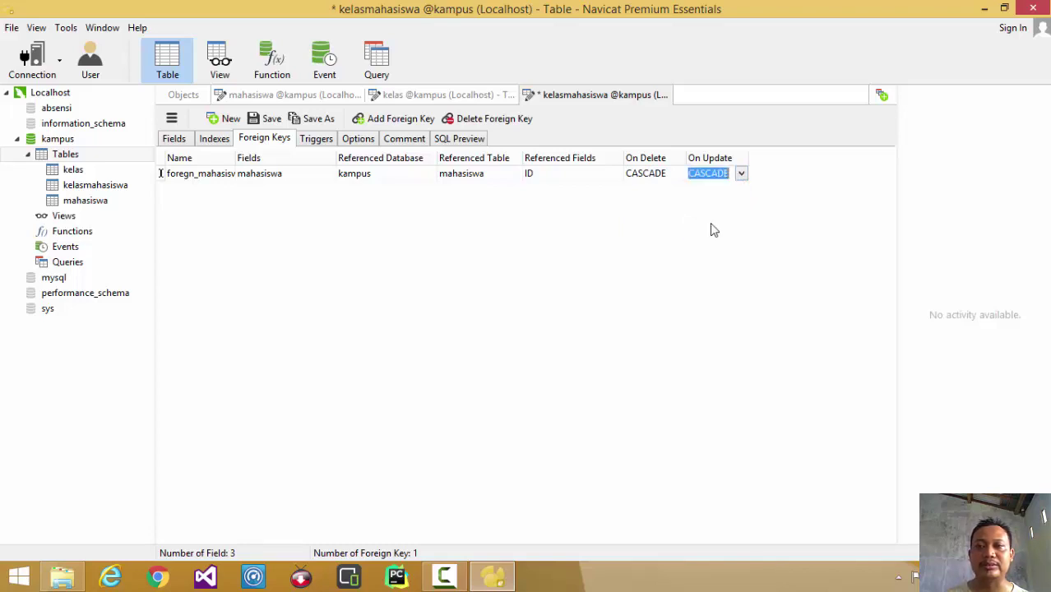
Add a second foreign key named foregn_kelas on the kelas field of the kelasmahasiswa table.
right_click(204, 233)
left_click(278, 276)
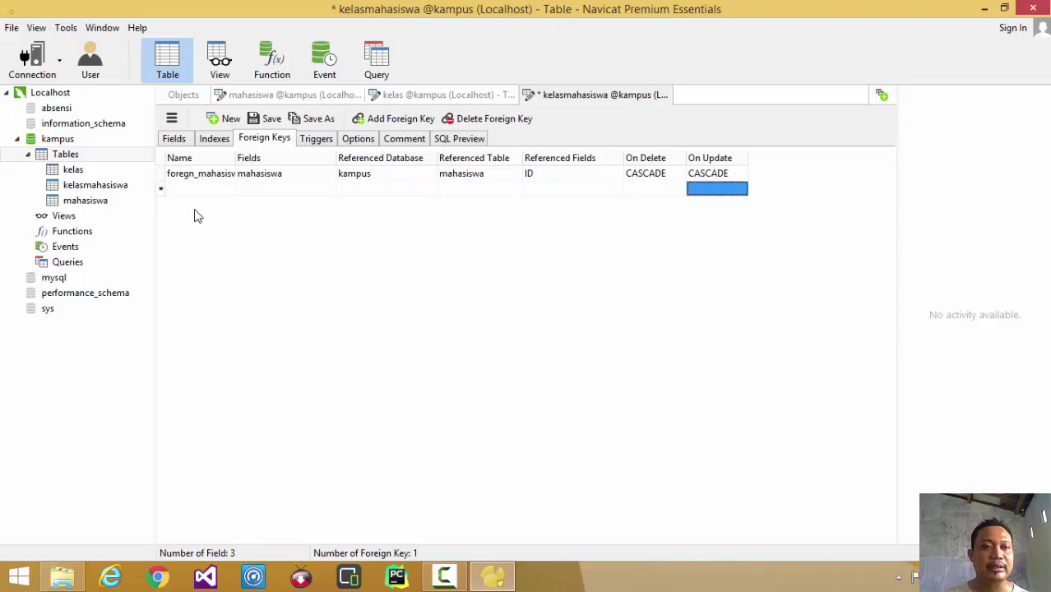
left_click(199, 177)
right_click(202, 200)
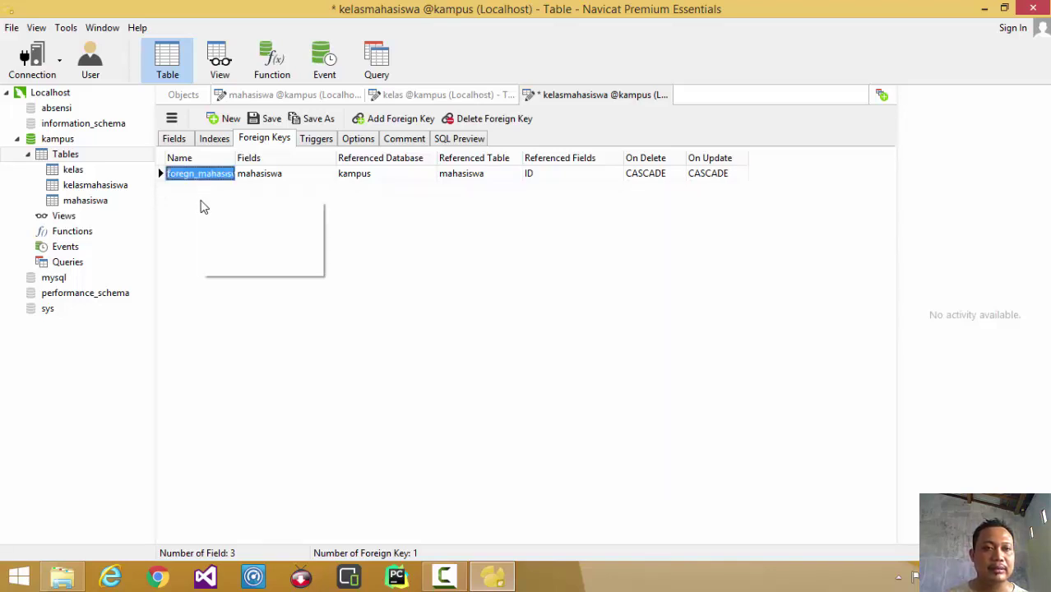
left_click(246, 244)
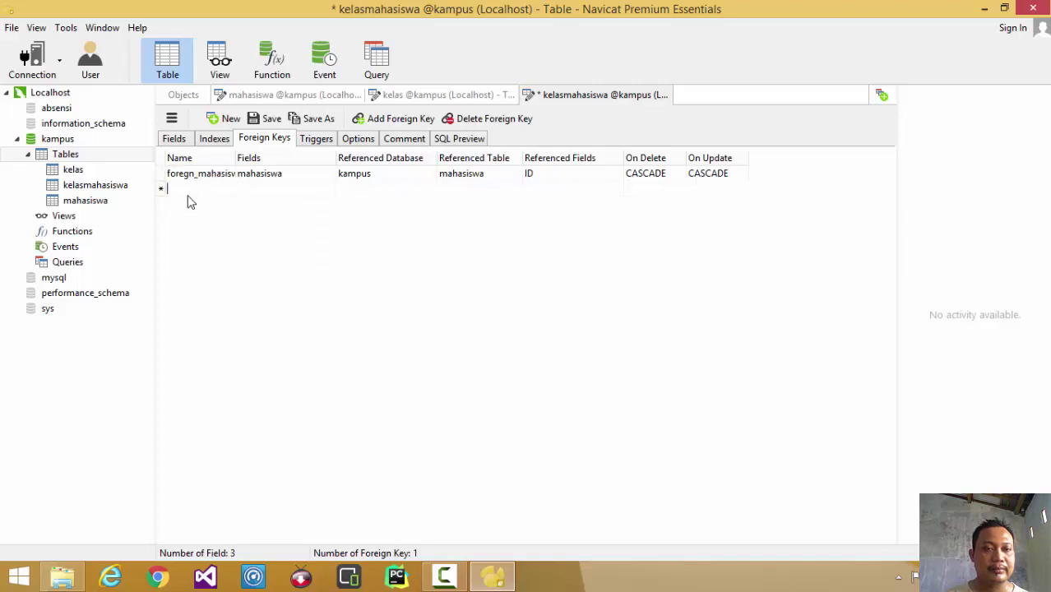
type("foregn")
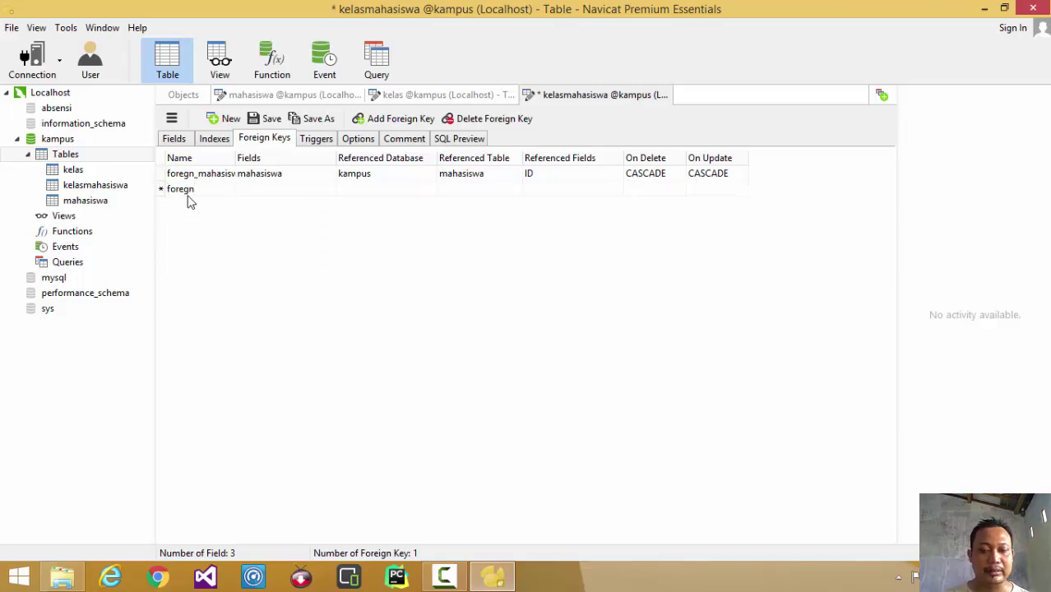
type("_kelas")
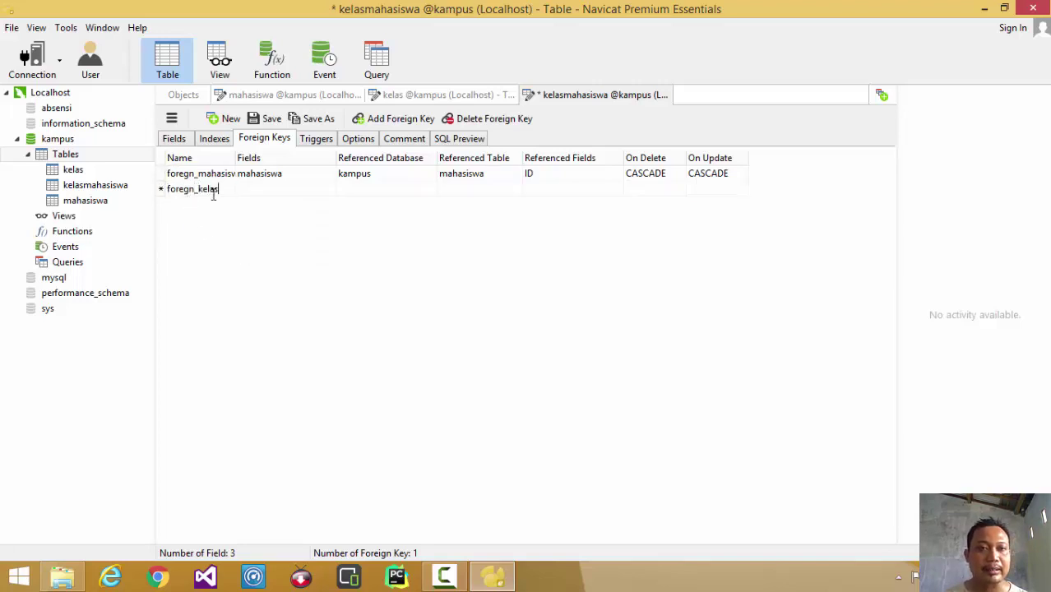
left_click(265, 188)
left_click(329, 190)
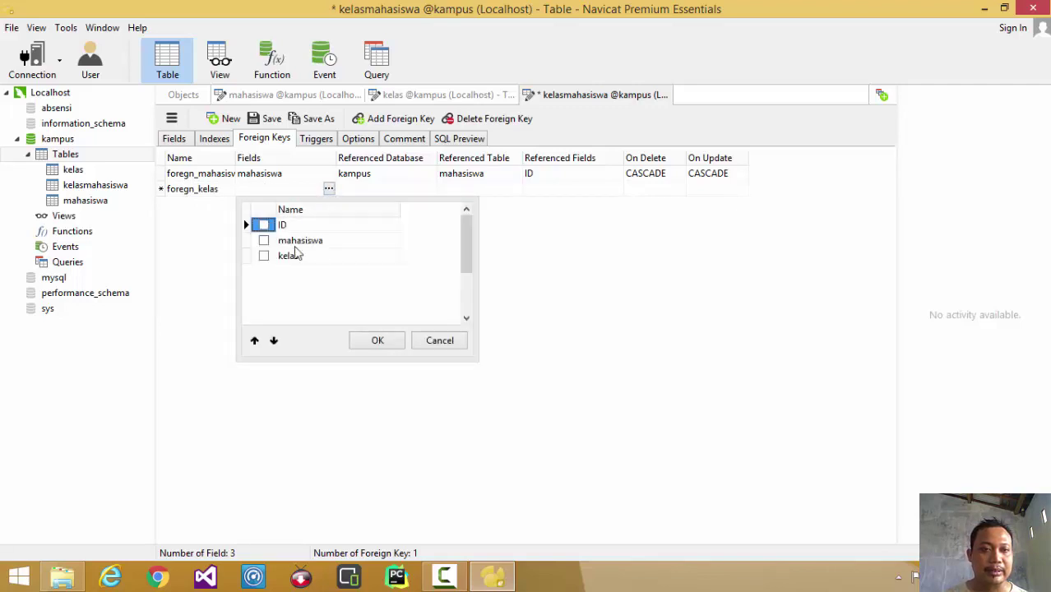
left_click(263, 255)
left_click(400, 344)
Make the foregn_kelas key reference the ID field of the kelas table in the kampus database.
left_click(399, 189)
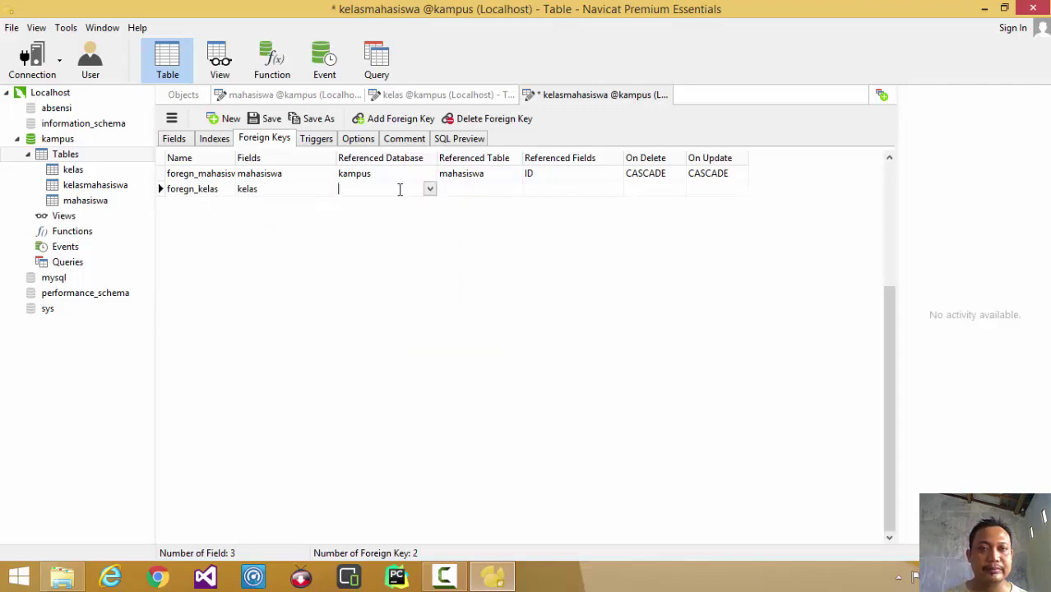
left_click(429, 189)
left_click(362, 239)
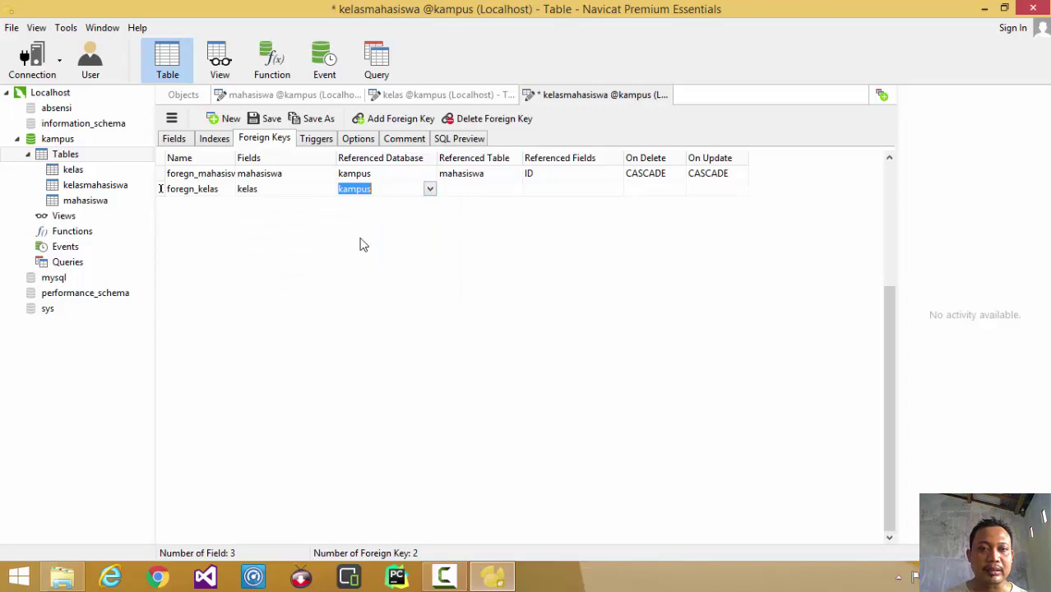
left_click(514, 194)
left_click(515, 190)
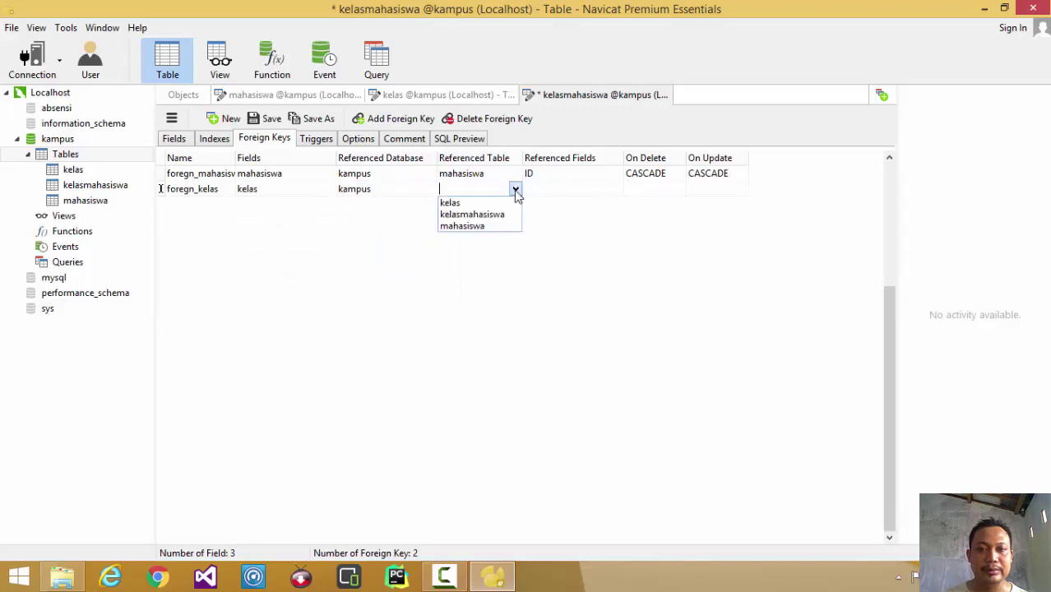
left_click(461, 203)
left_click(583, 193)
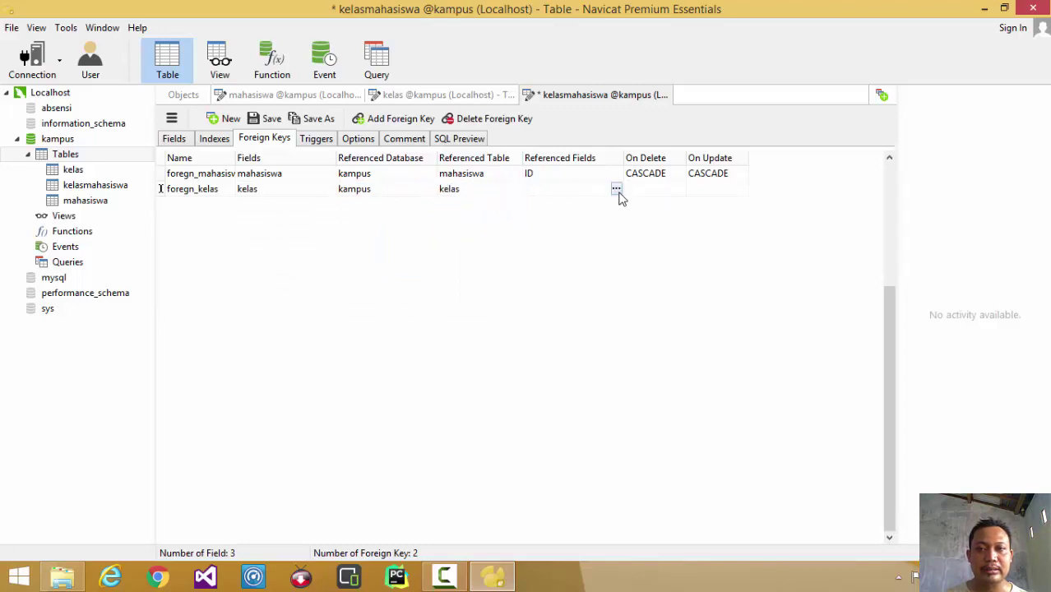
left_click(616, 189)
left_click(547, 223)
left_click(647, 348)
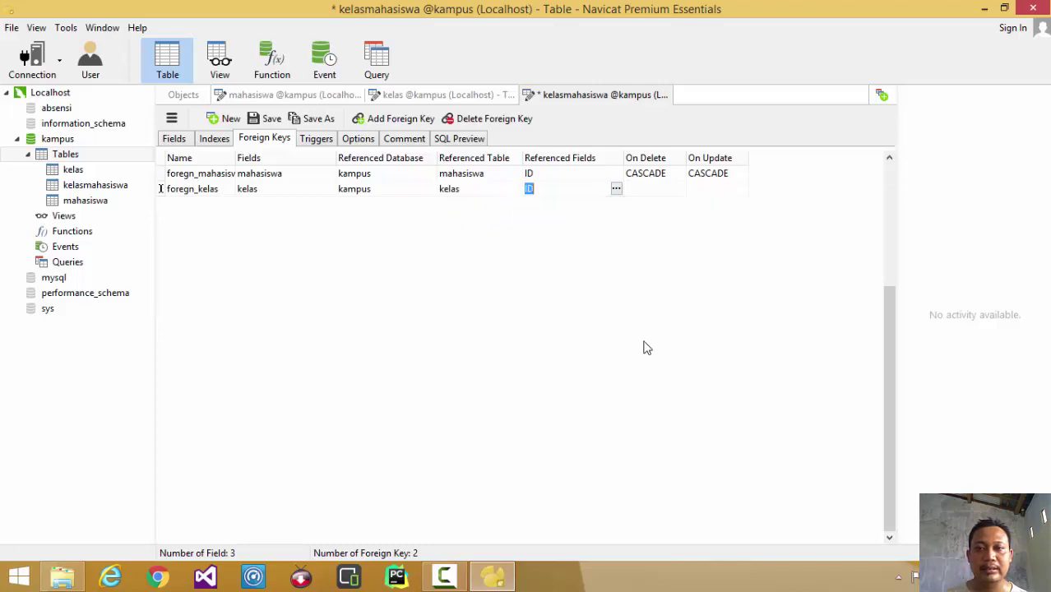
Set the delete and update actions of the foregn_kelas key to CASCADE and save the kelasmahasiswa table.
left_click(675, 190)
left_click(678, 190)
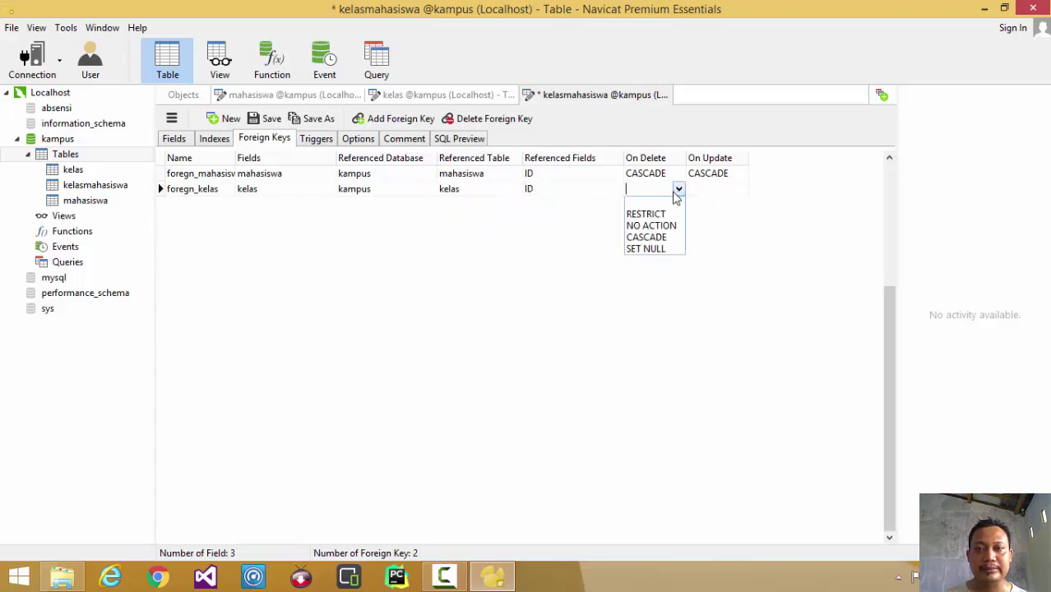
left_click(661, 236)
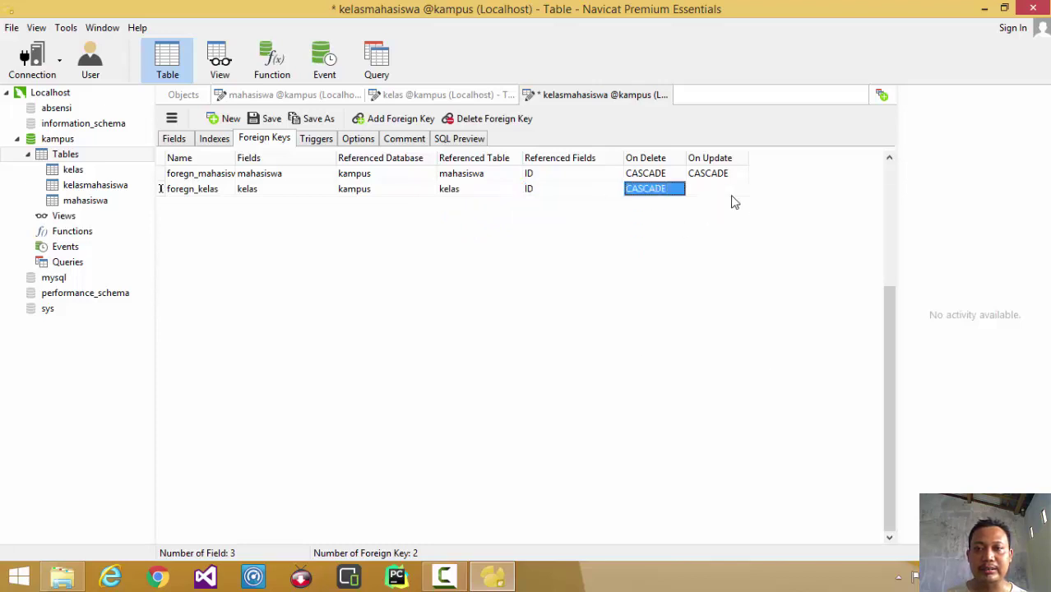
left_click(736, 191)
left_click(741, 190)
left_click(728, 238)
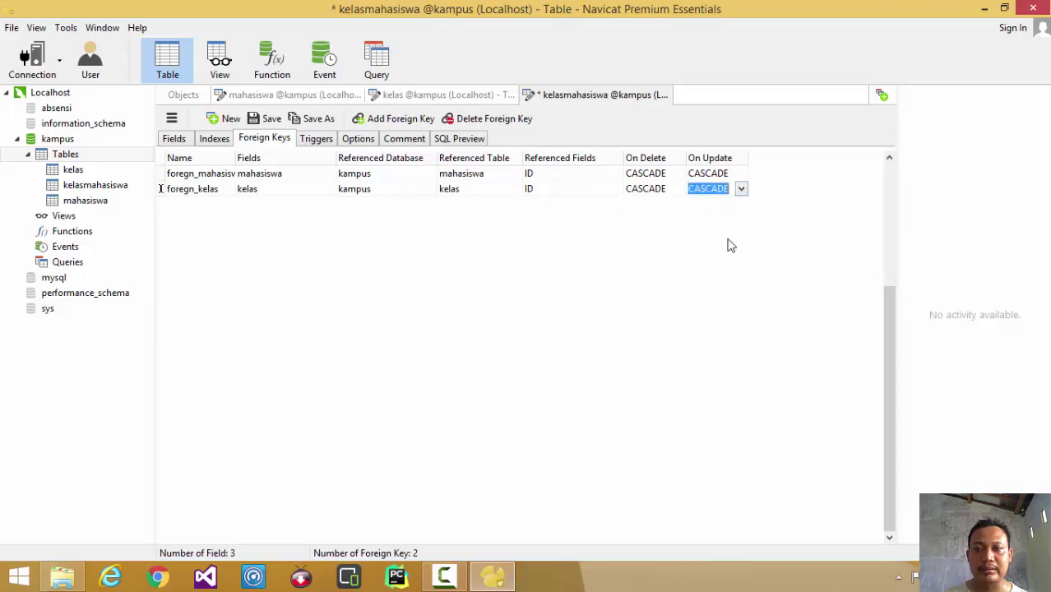
key("ctrl+s")
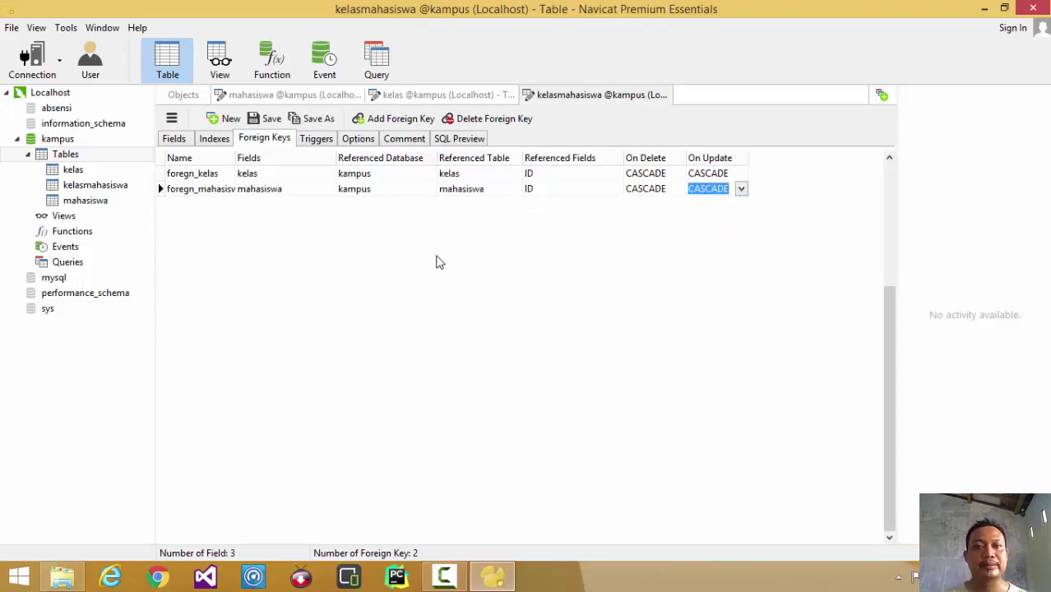